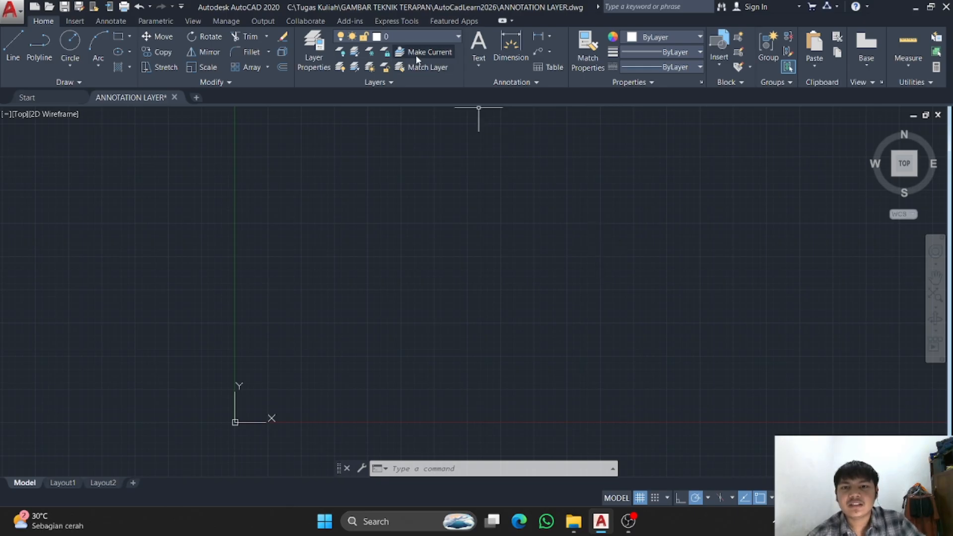
left_click(426, 41)
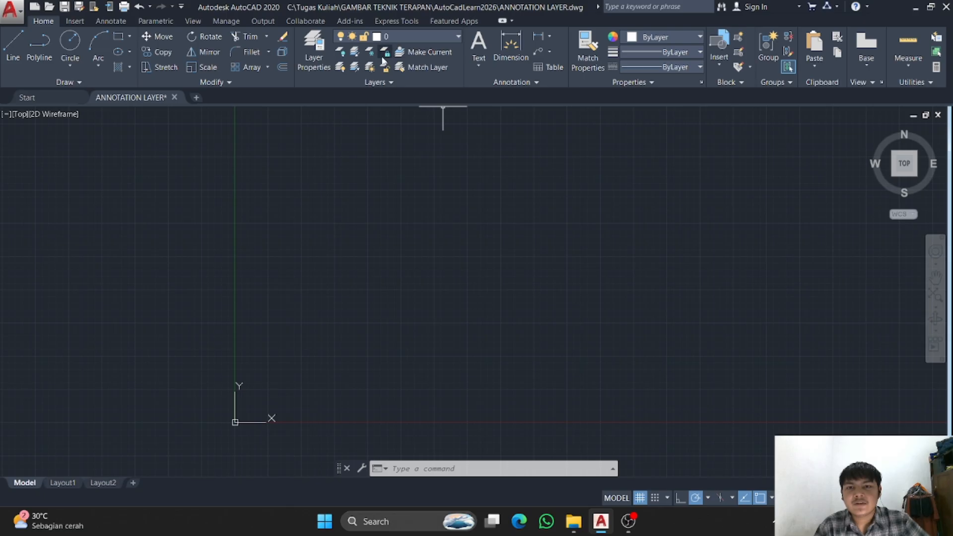
left_click(314, 49)
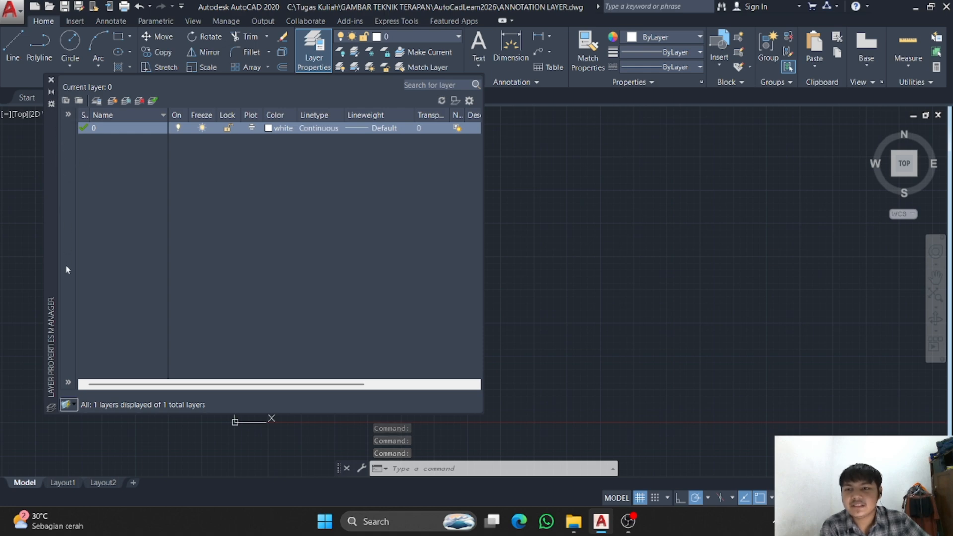
left_click(51, 80)
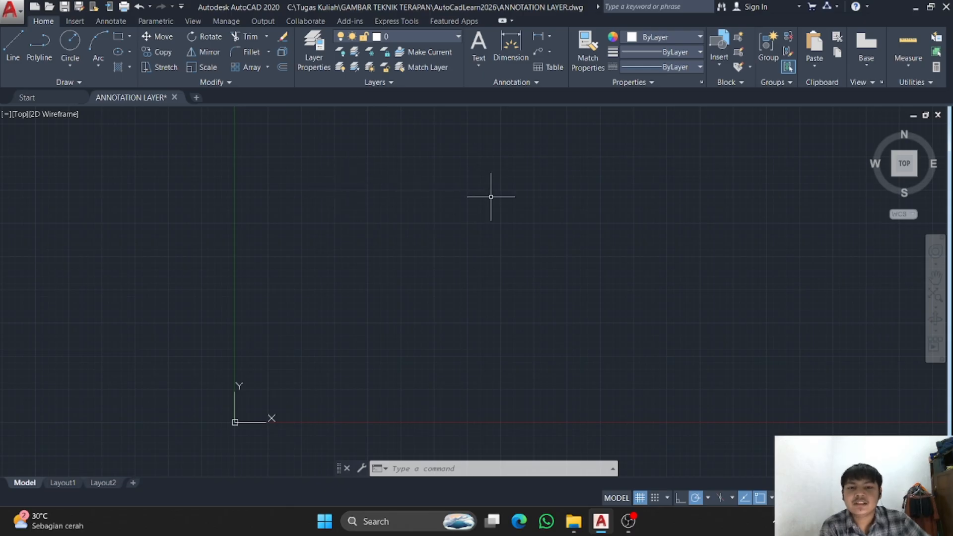
Open the Layer Properties Manager and create a new layer with the default name
type("la")
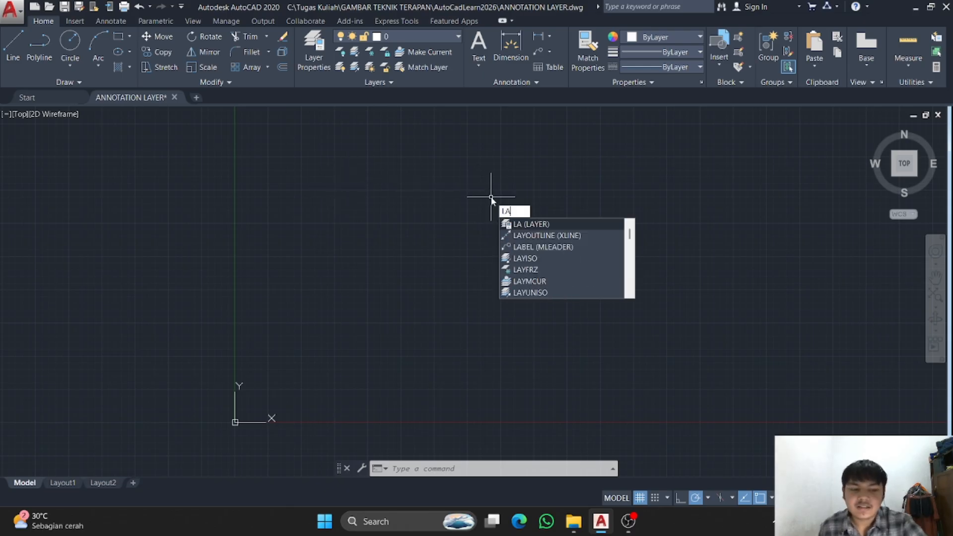
key("Return")
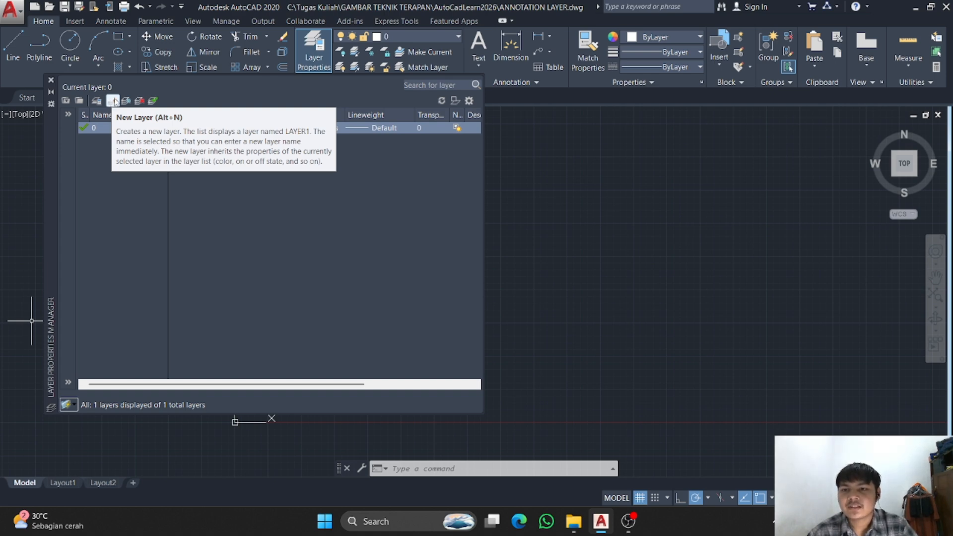
left_click(113, 103)
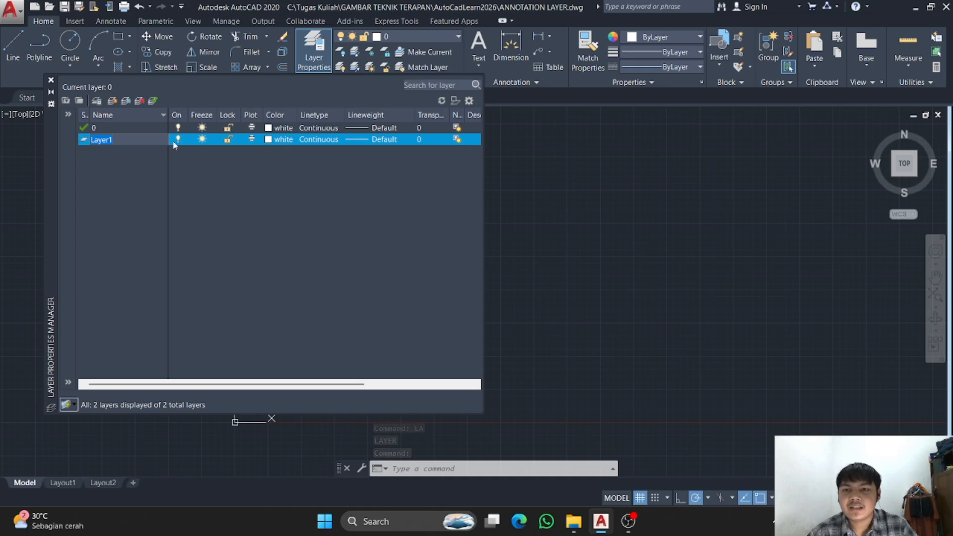
left_click(139, 169)
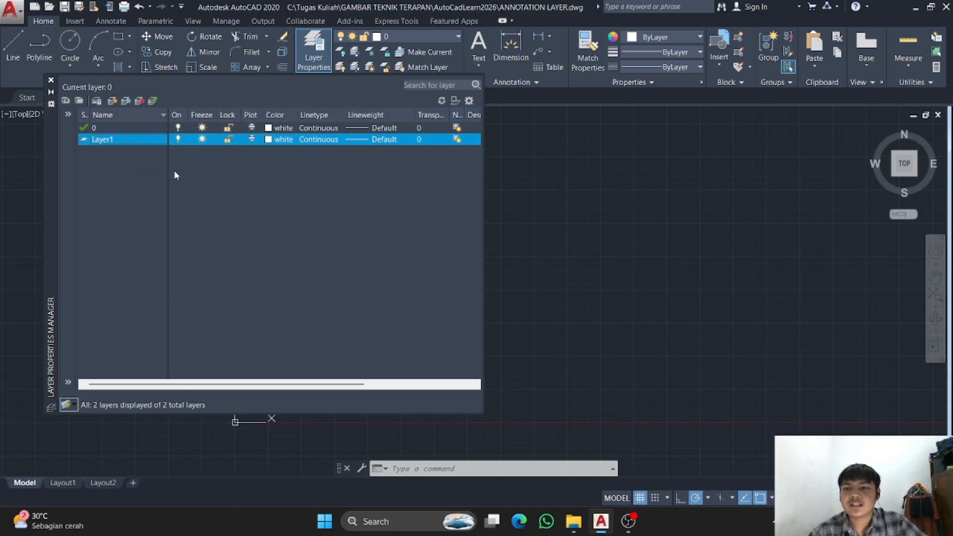
Delete the layer Layer1 from the layer list
left_click(136, 127)
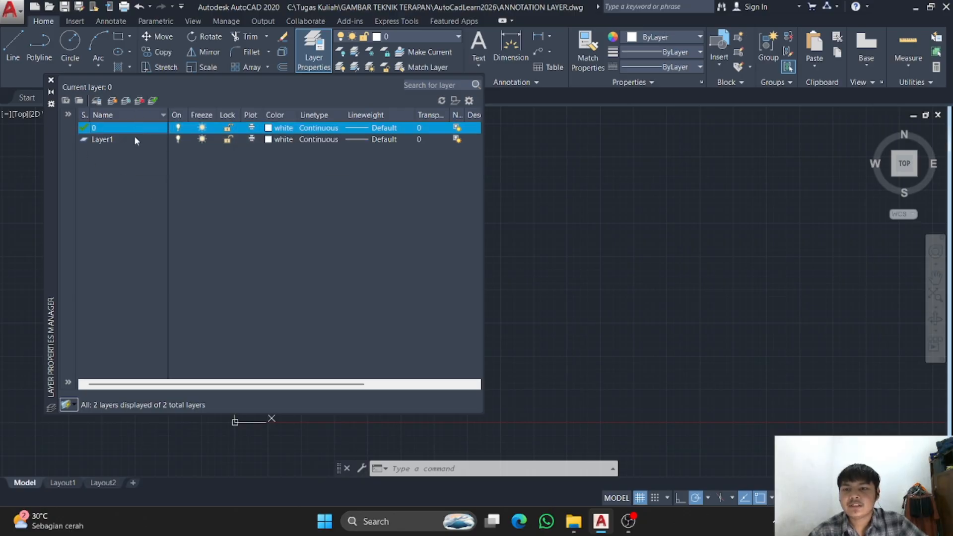
left_click(103, 140)
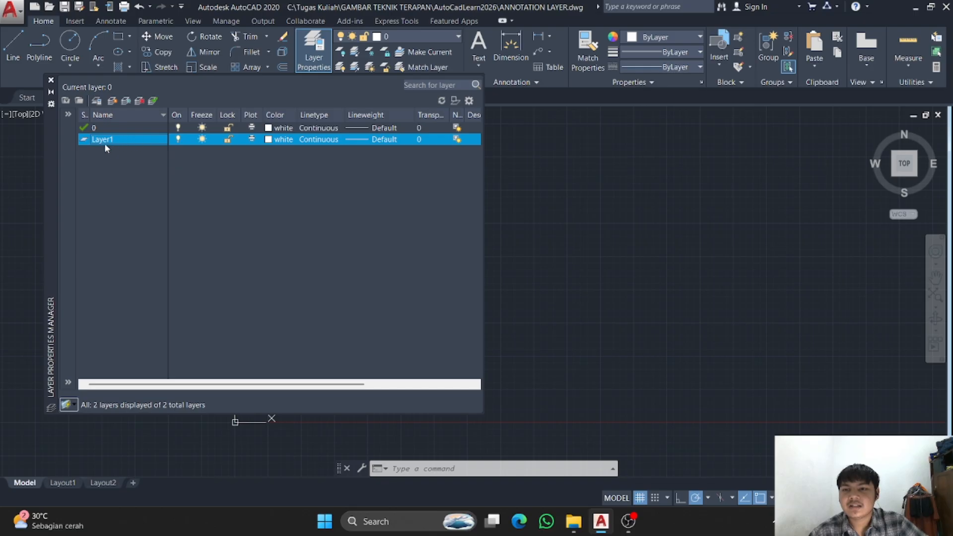
left_click(140, 101)
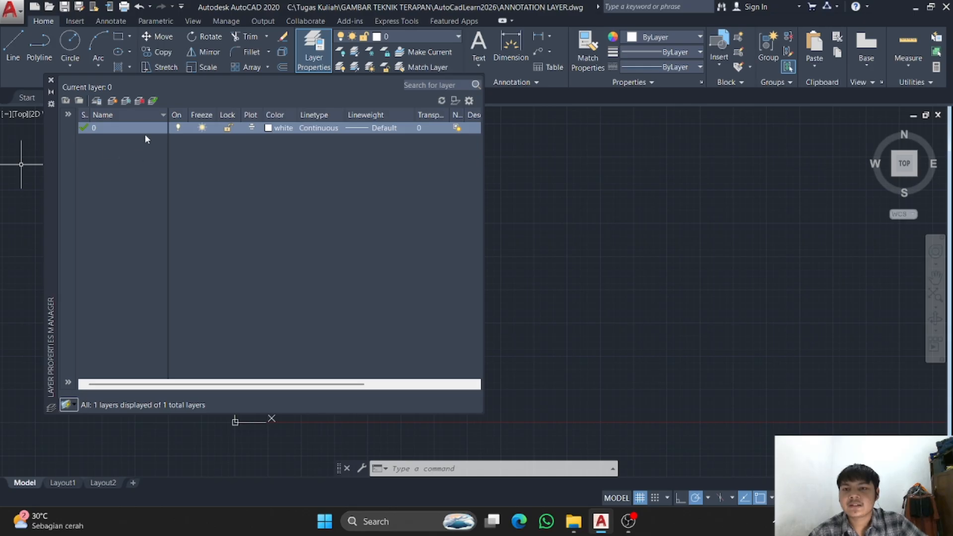
Create a new layer with the default name Layer1 and make it the current layer
left_click(112, 101)
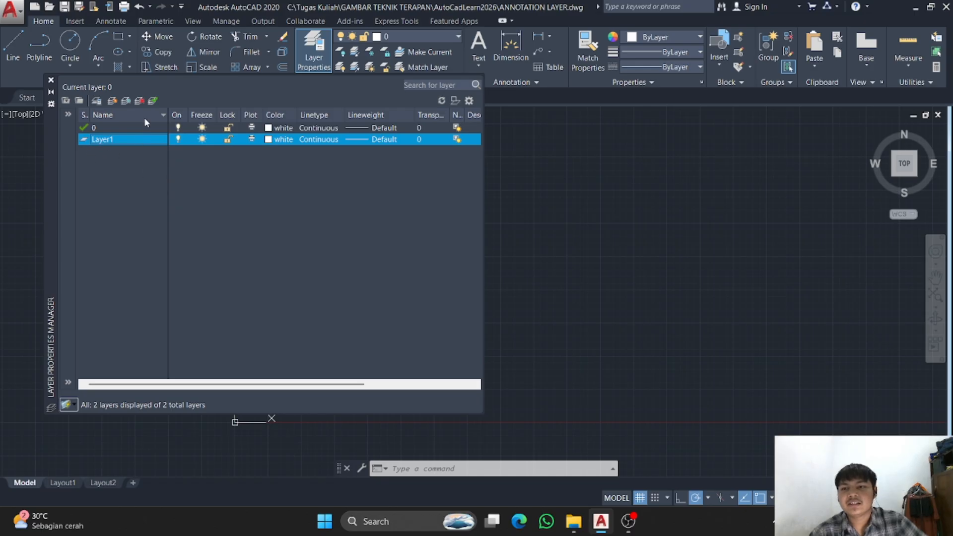
left_click(102, 124)
left_click(95, 140)
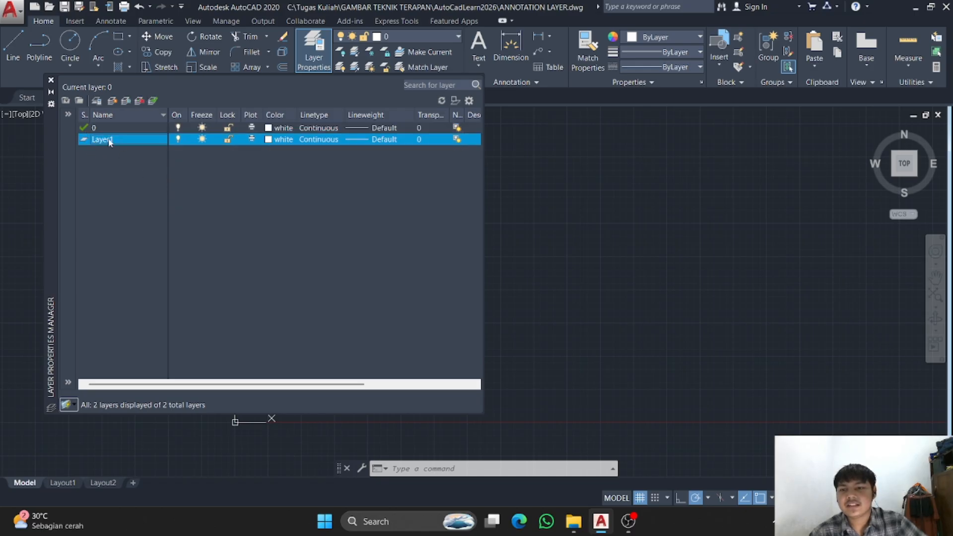
left_click(156, 103)
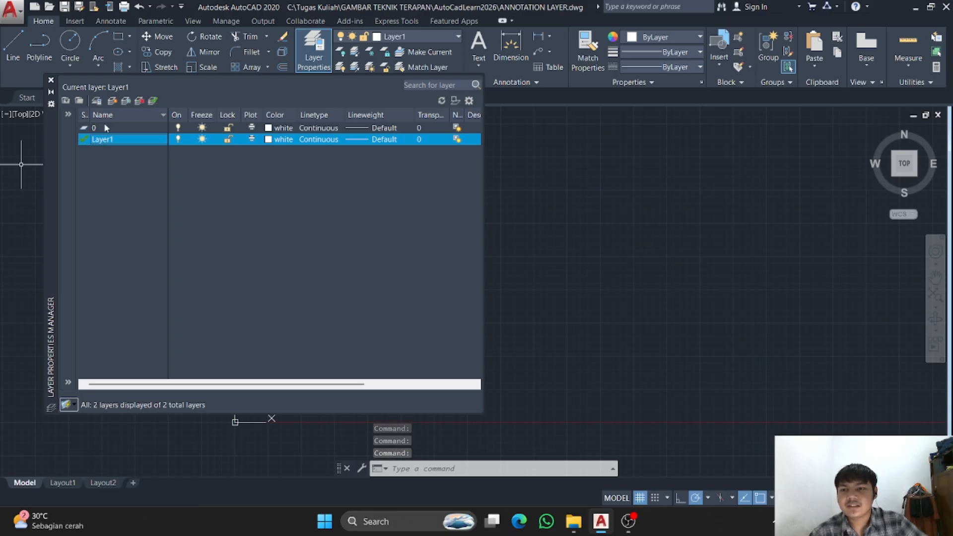
Make layer 0 the current layer and switch the current layer back to Layer1
left_click(102, 127)
left_click(154, 101)
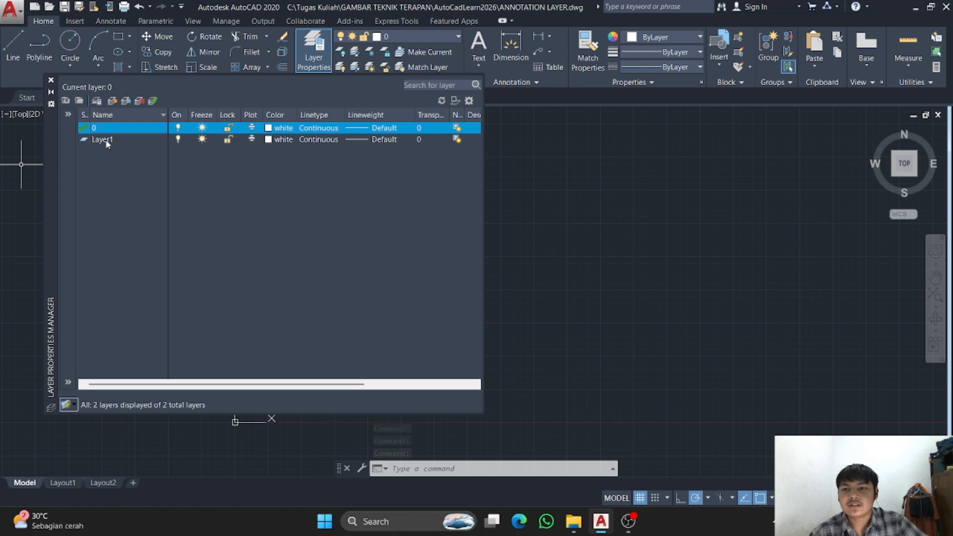
double_click(85, 139)
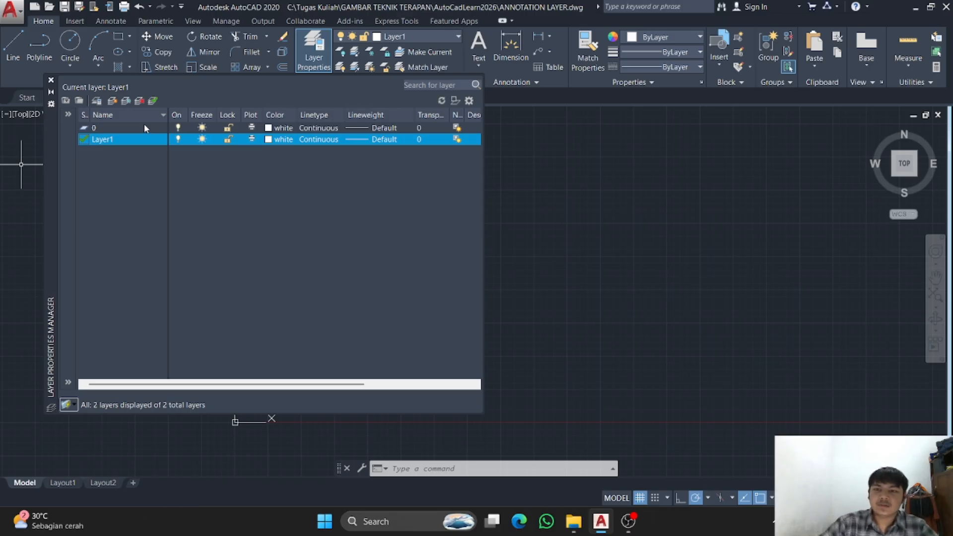
Rename the layer Layer1 as AS
left_click(117, 138)
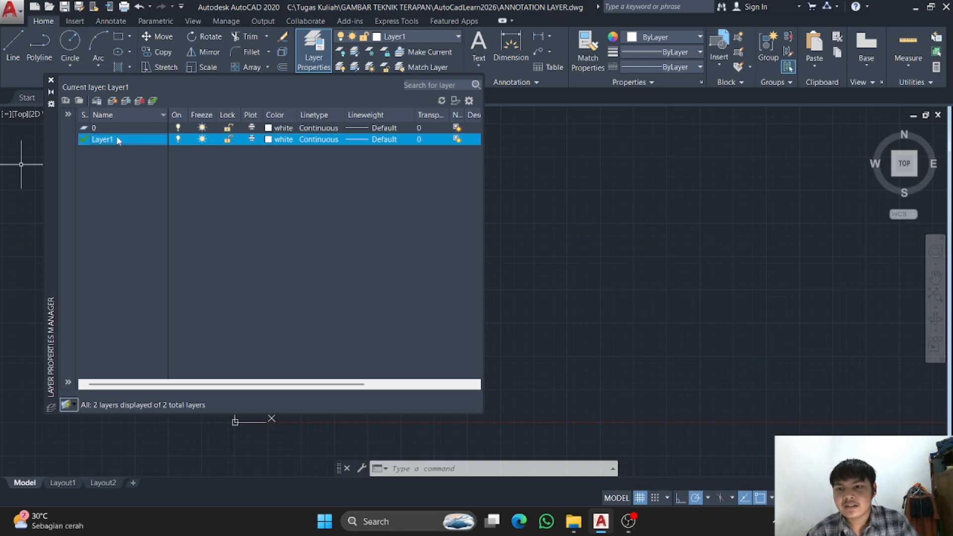
left_click(117, 139)
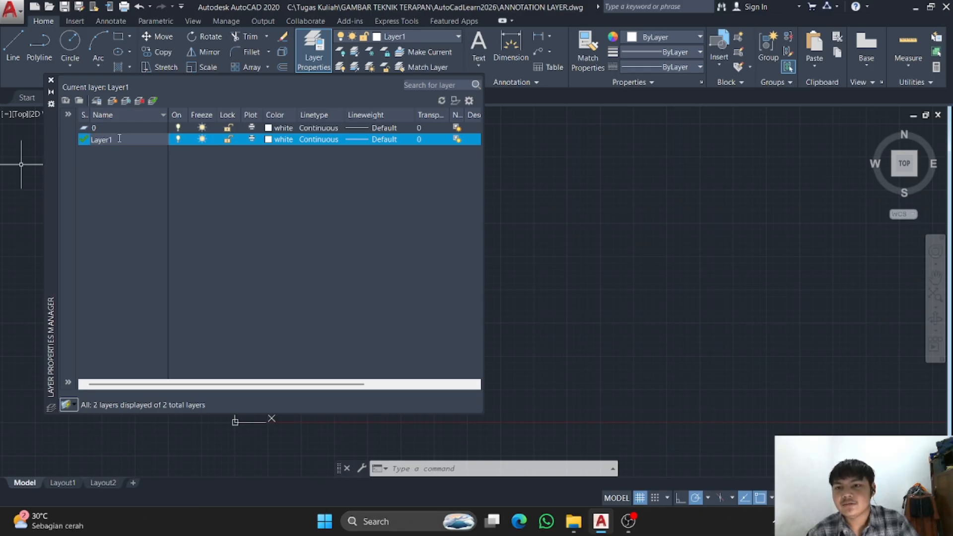
left_click_drag(119, 138, 82, 139)
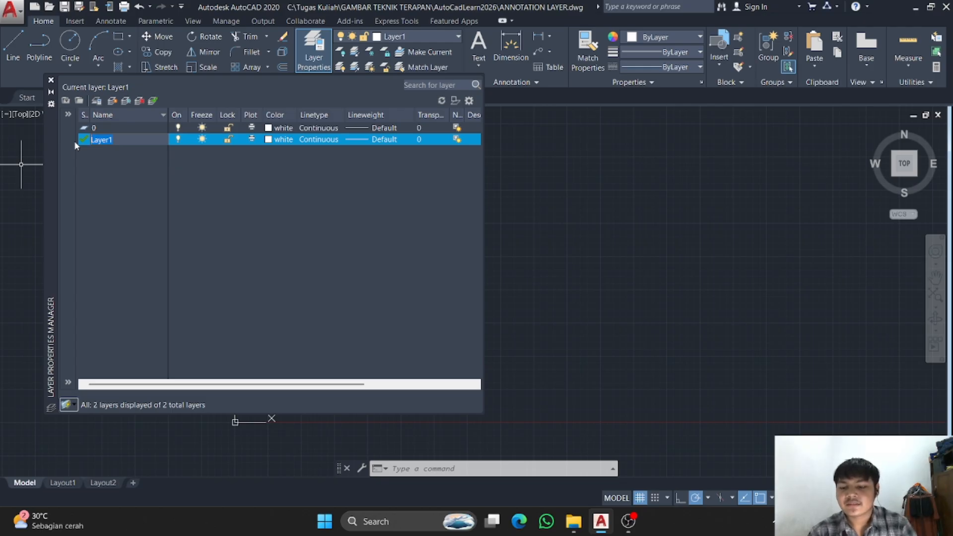
type("as")
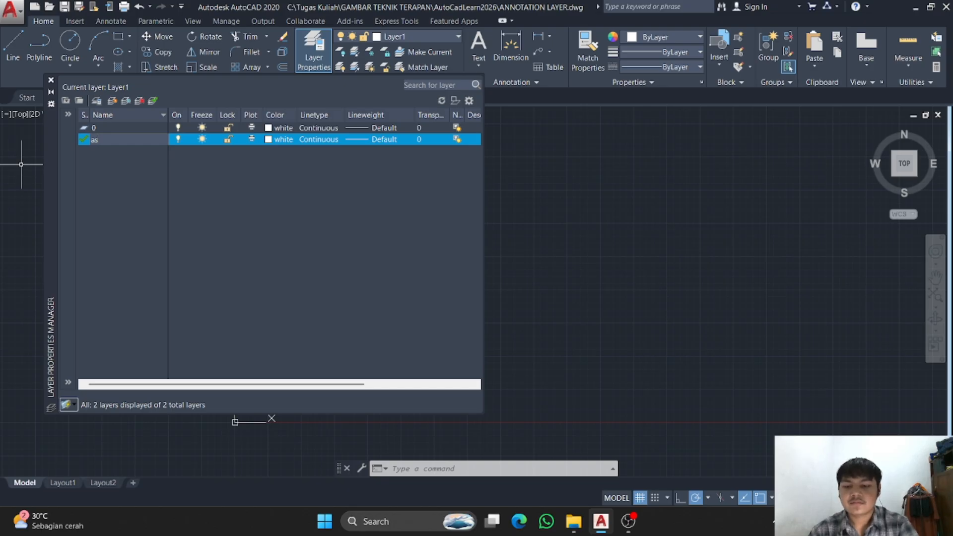
type("AS")
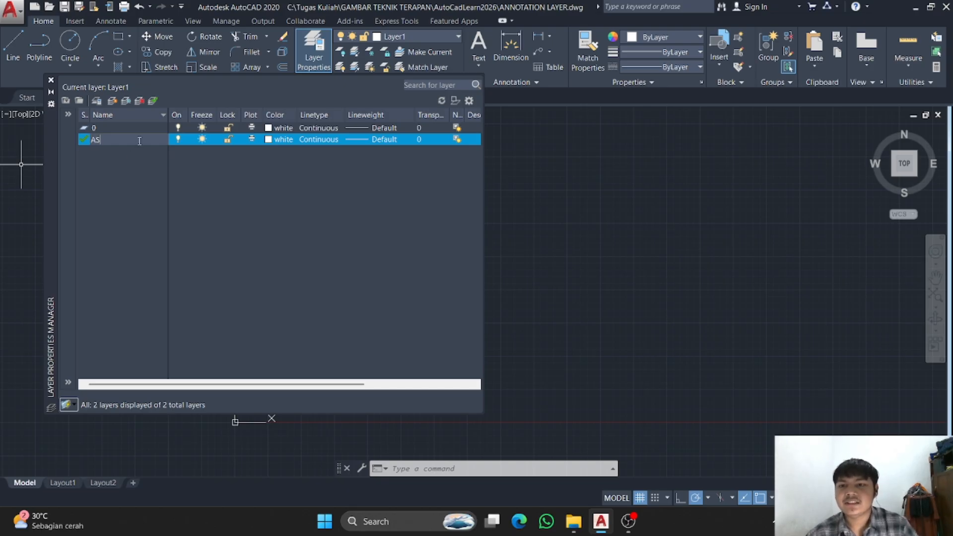
key("Return")
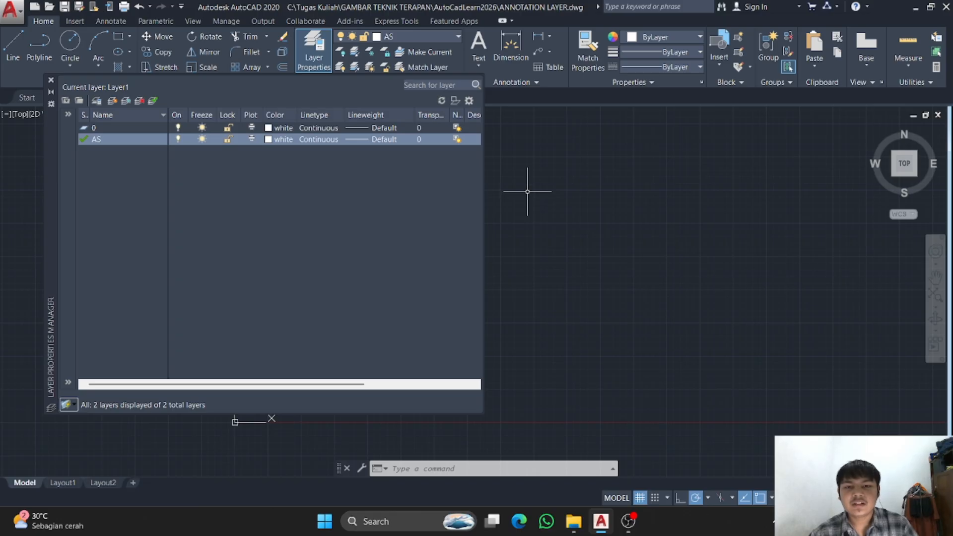
Close the Layer Properties Manager and draw a 100 by 100 rectangle above and to the right of the origin
scroll(527, 192, "down", 2)
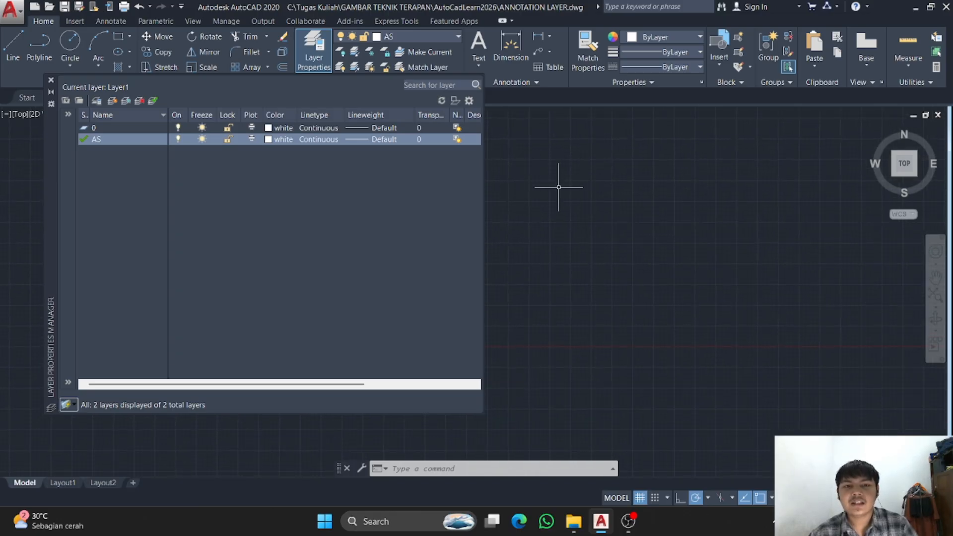
middle_click_drag(537, 165, 528, 198)
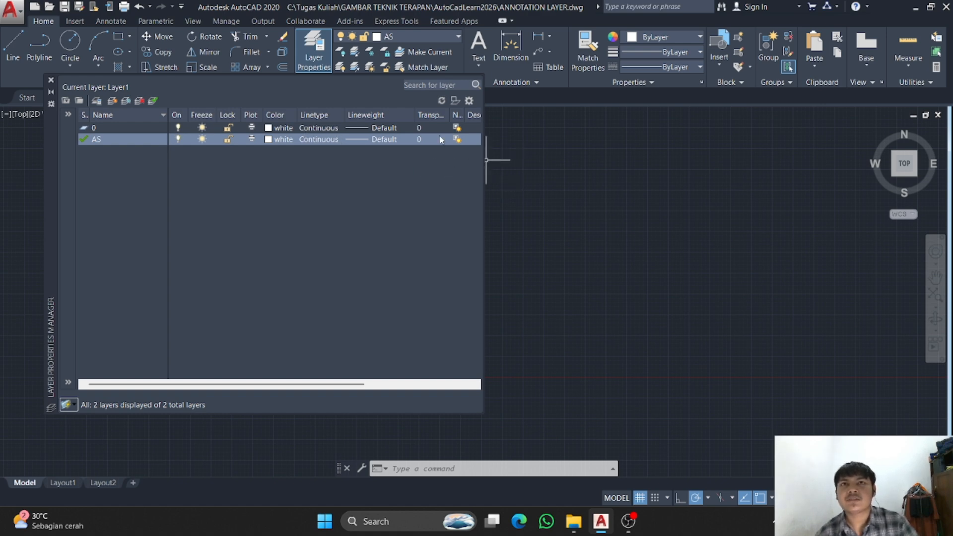
left_click(51, 81)
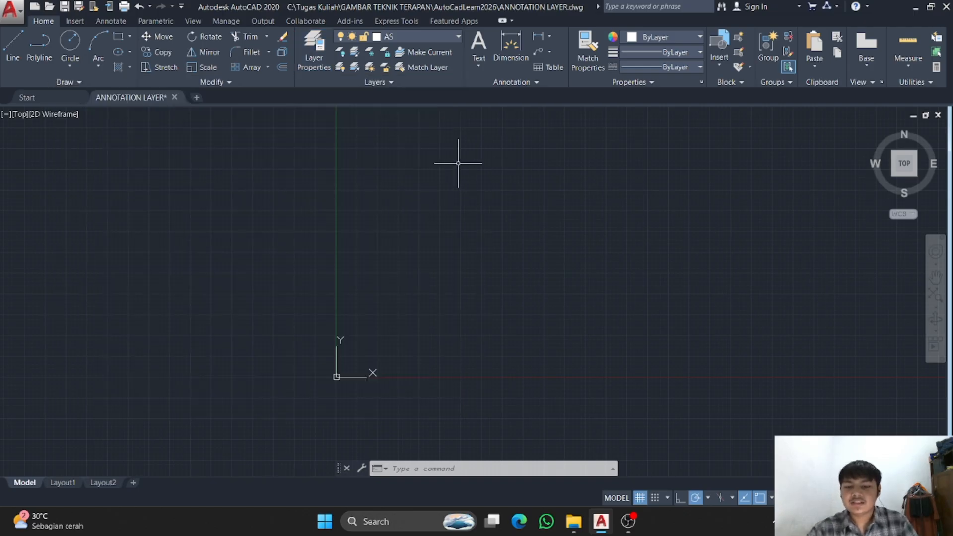
type("rec")
key("Return")
left_click(440, 170)
type("100")
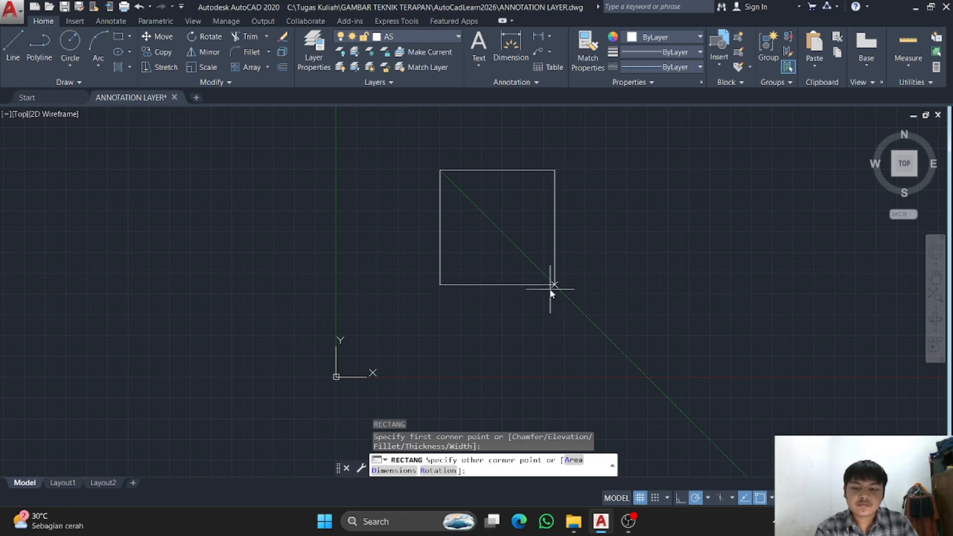
type(",100")
key("Return")
middle_click_drag(488, 159, 526, 208)
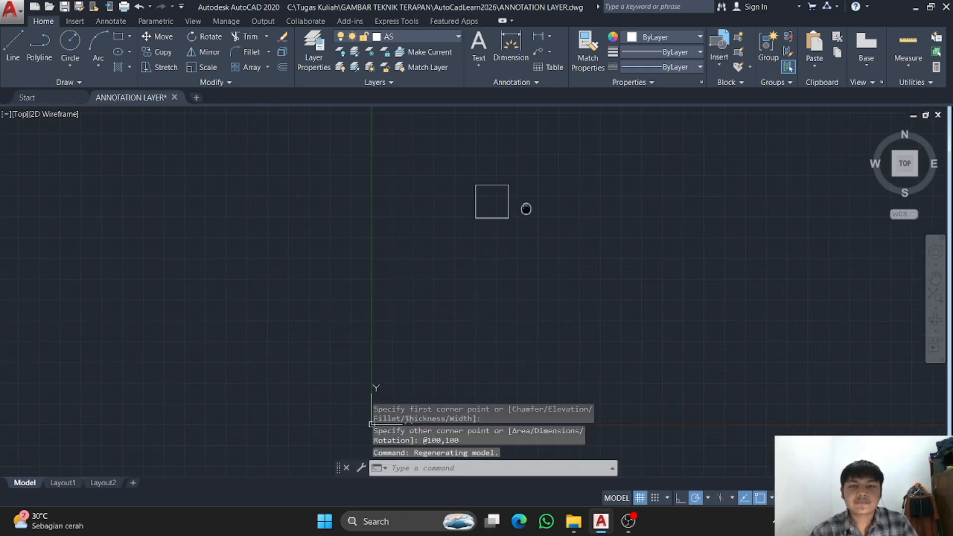
scroll(526, 208, "up", 2)
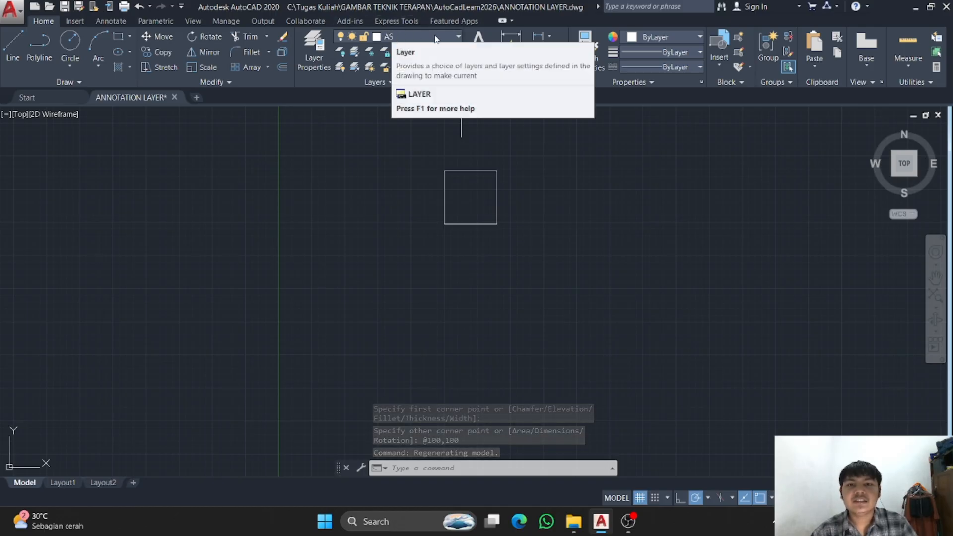
Turn off the current layer AS in the Layer Properties Manager, accepting that the current layer is turned off
left_click(316, 47)
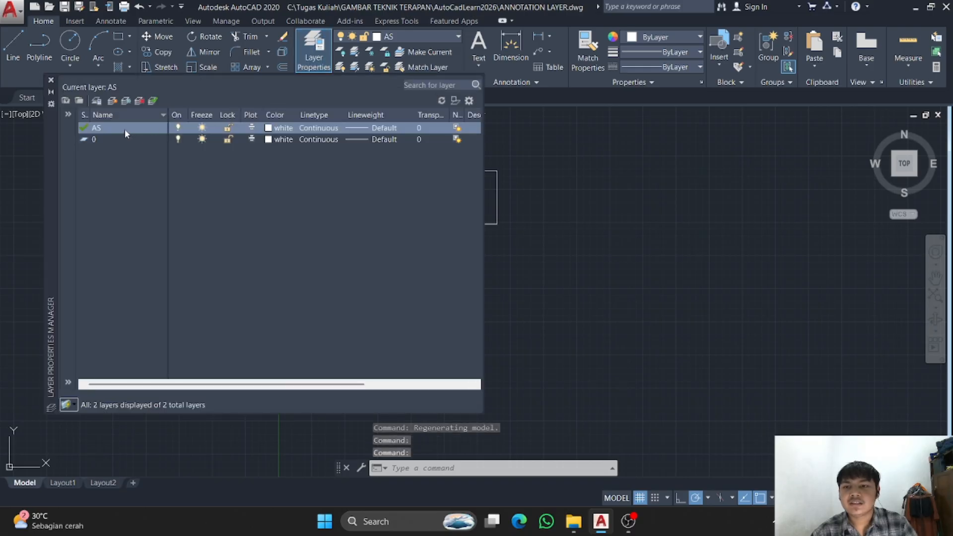
left_click(178, 128)
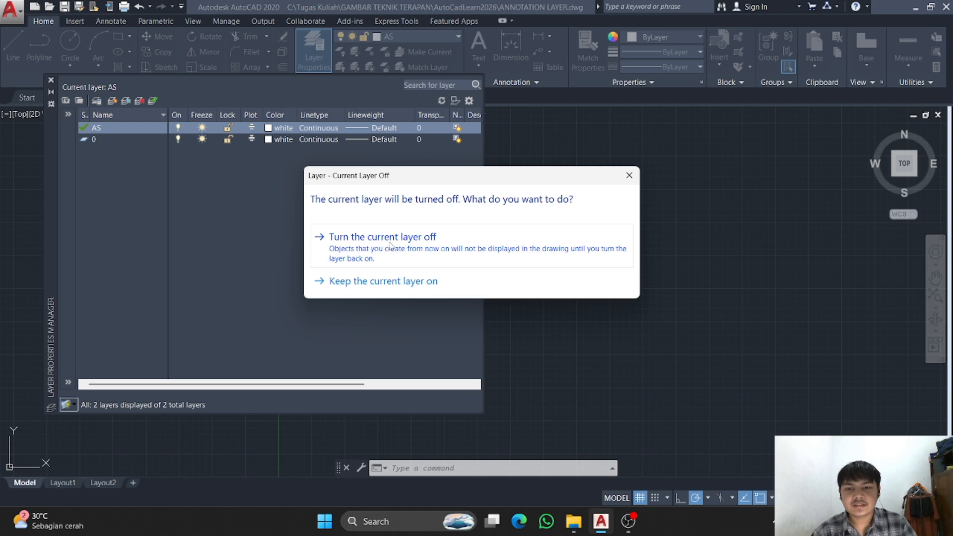
left_click(422, 245)
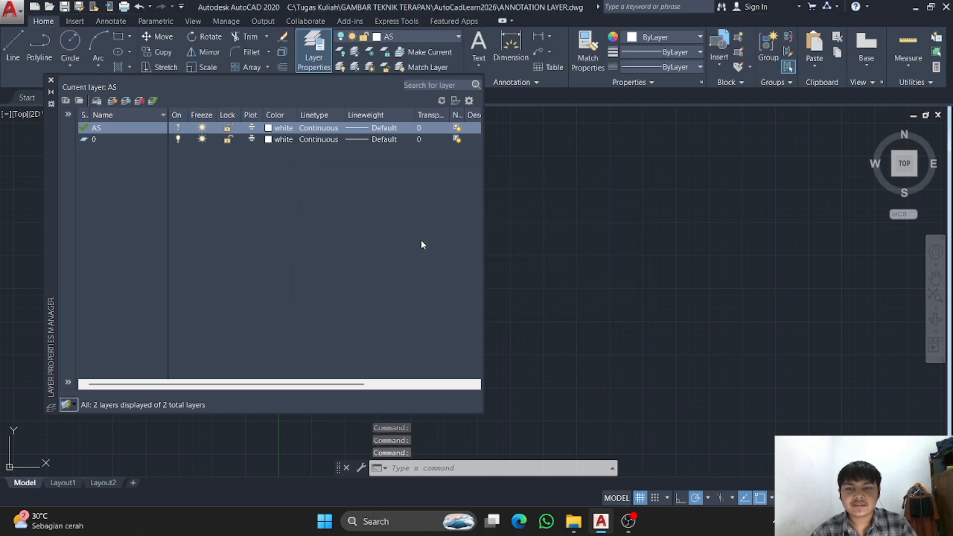
left_click(601, 223)
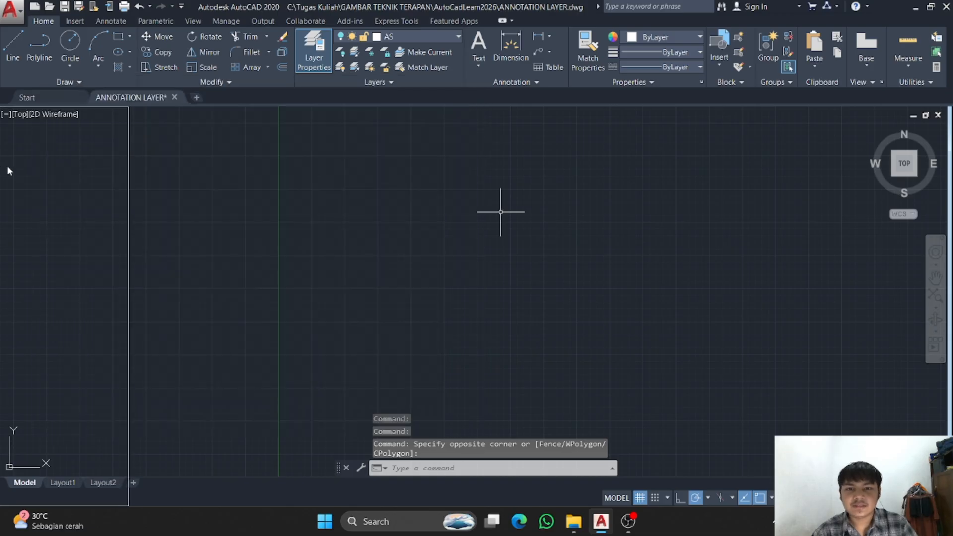
Turn layer AS back on and bring the rectangle into view beside the Layer Properties Manager
mouse_move(7, 166)
left_click_drag(56, 154, 40, 149)
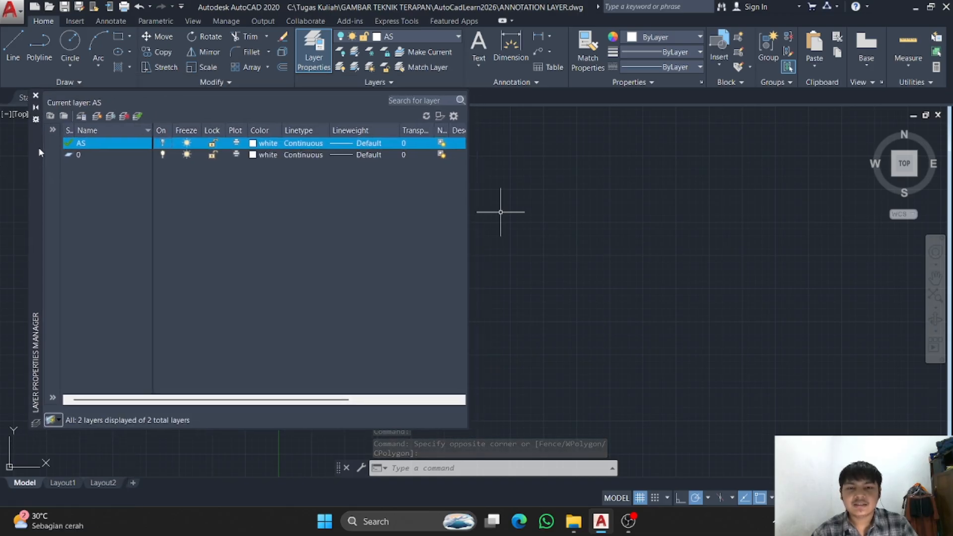
left_click(163, 144)
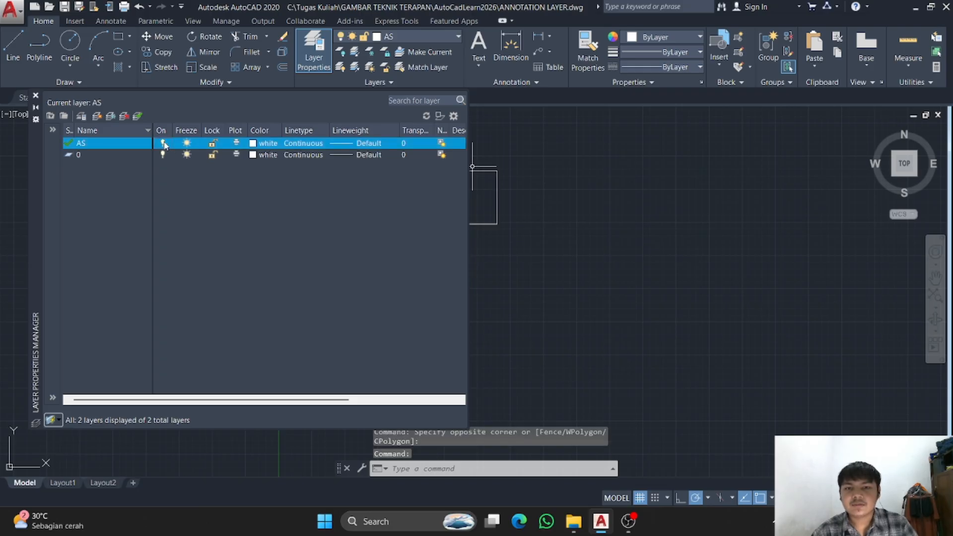
scroll(515, 196, "up", 2)
middle_click_drag(514, 196, 747, 202)
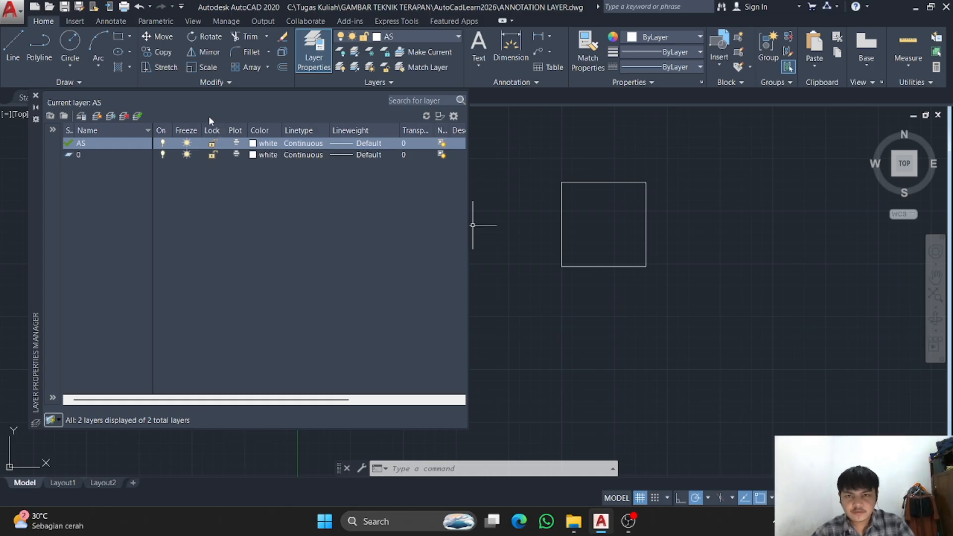
left_click(212, 144)
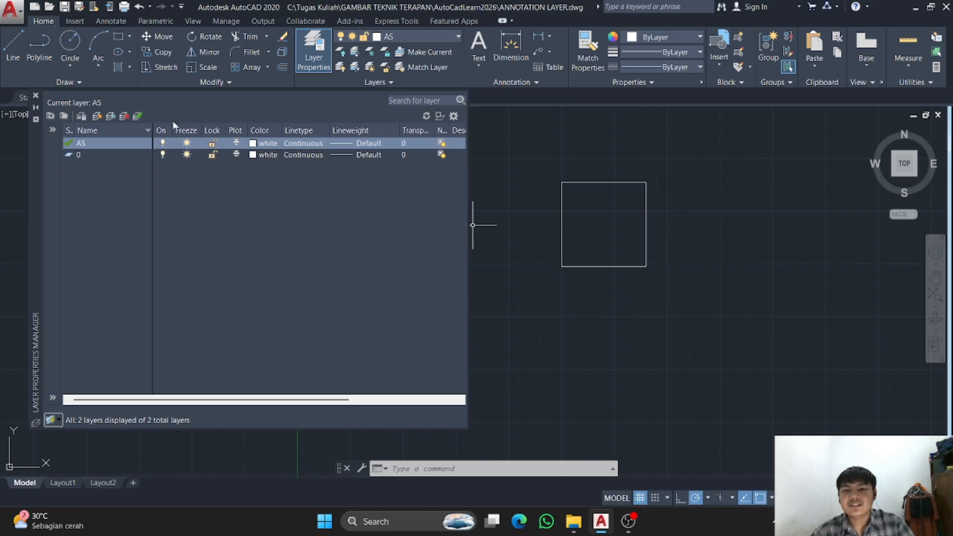
Lock layer AS and try to erase the rectangle drawn on it
left_click(212, 144)
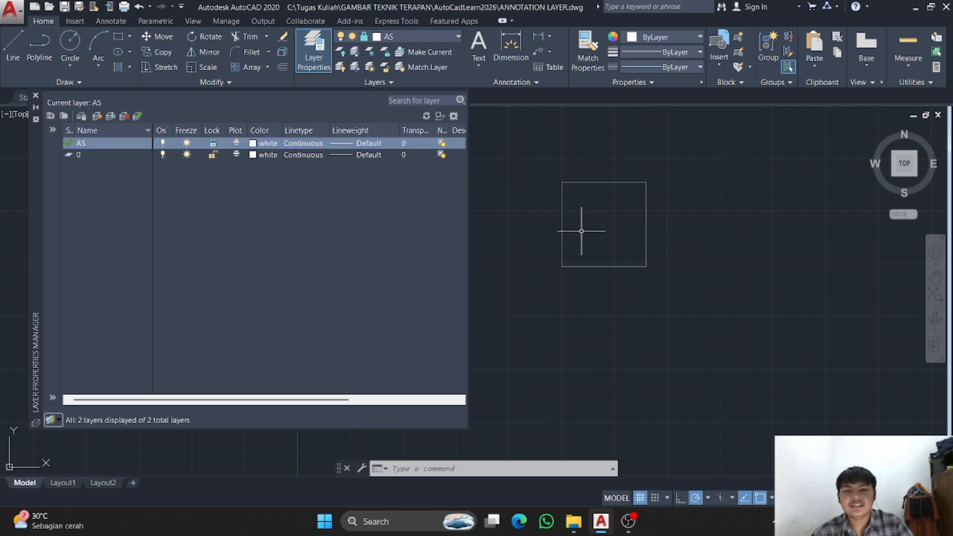
scroll(616, 226, "up", 2)
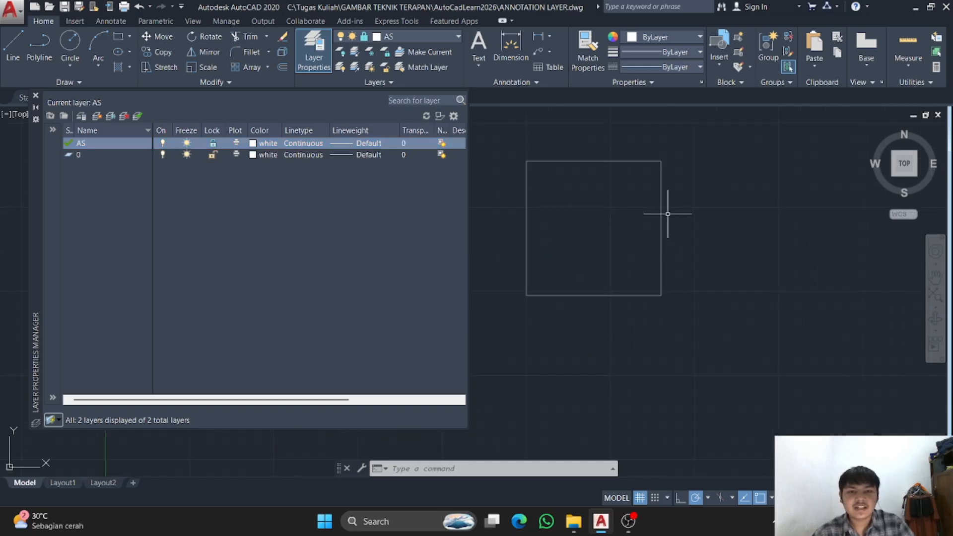
type("E")
key("Return")
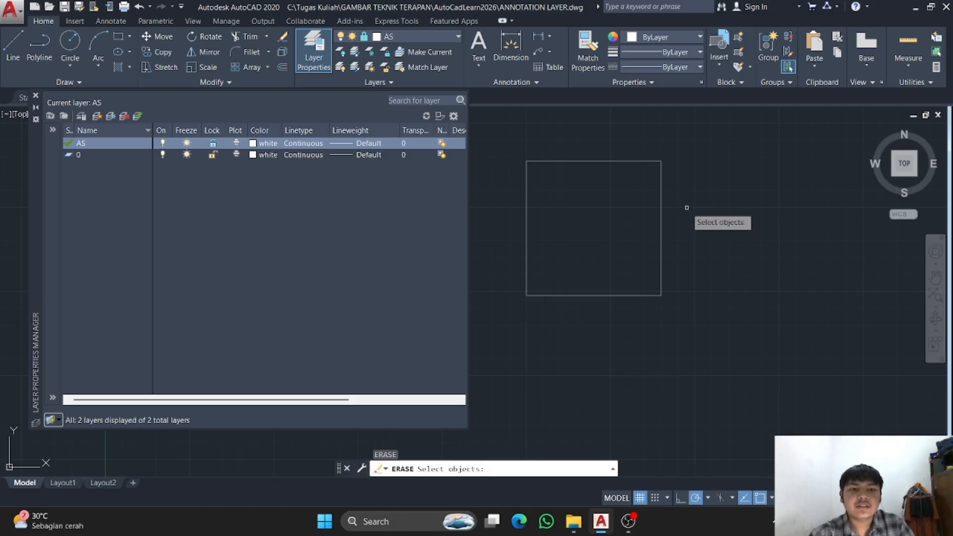
left_click(661, 188)
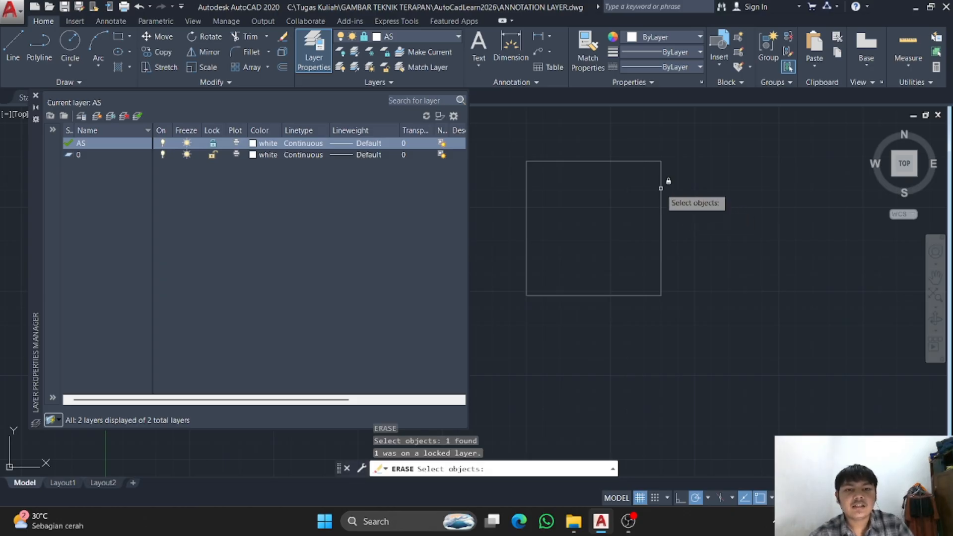
left_click(661, 189)
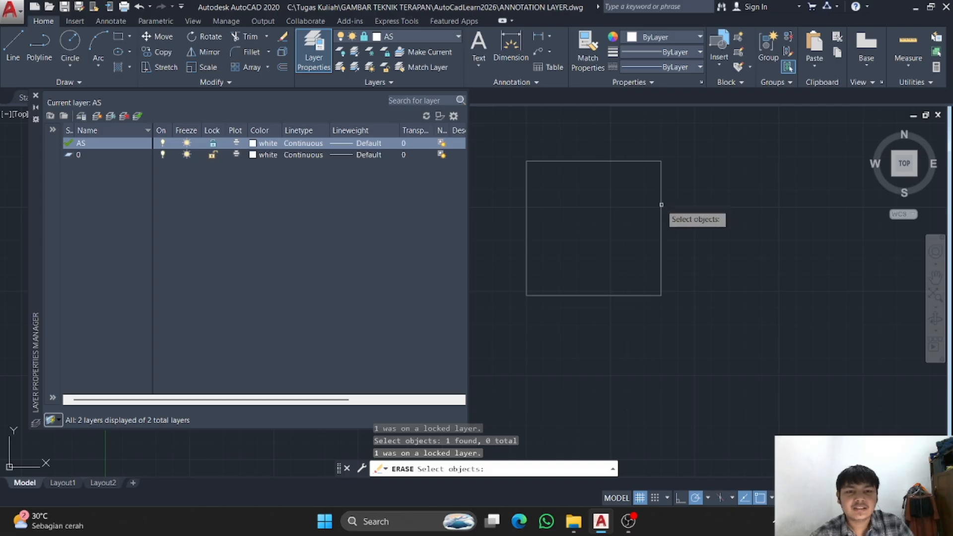
scroll(645, 238, "down", 5)
mouse_move(634, 268)
middle_mouse_down()
mouse_move(650, 407)
mouse_move(607, 258)
mouse_move(672, 242)
middle_mouse_up()
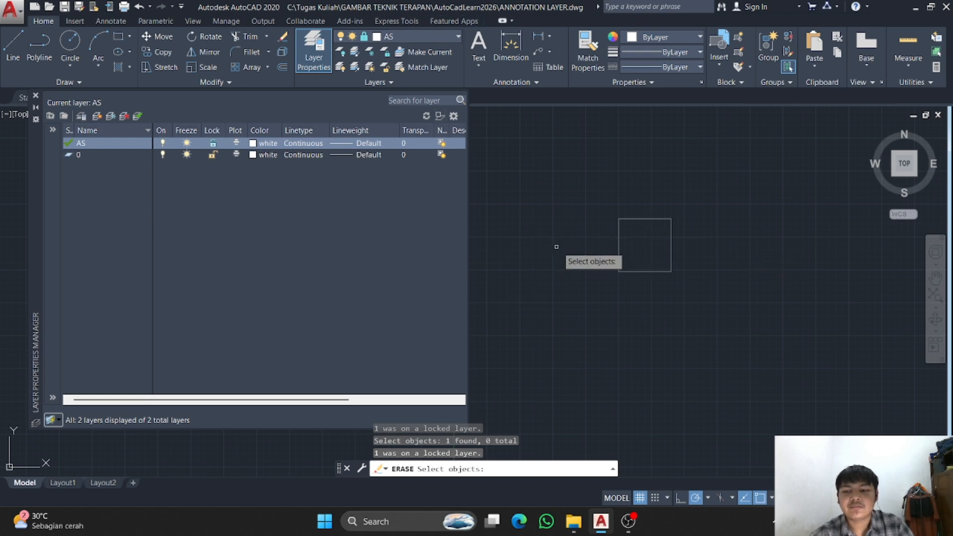
key("Escape")
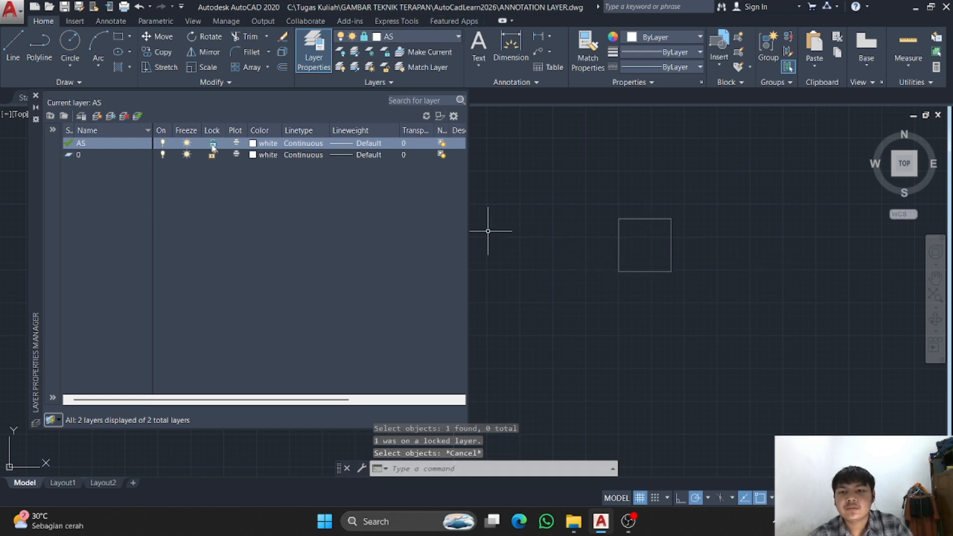
Unlock layer AS, and turn its plotting off and back on
left_click(212, 144)
left_click(212, 145)
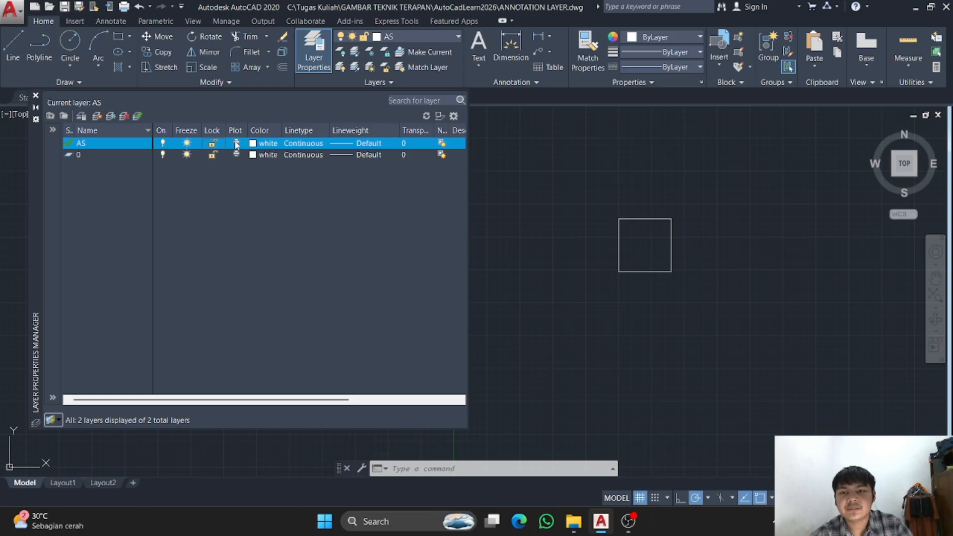
left_click(236, 144)
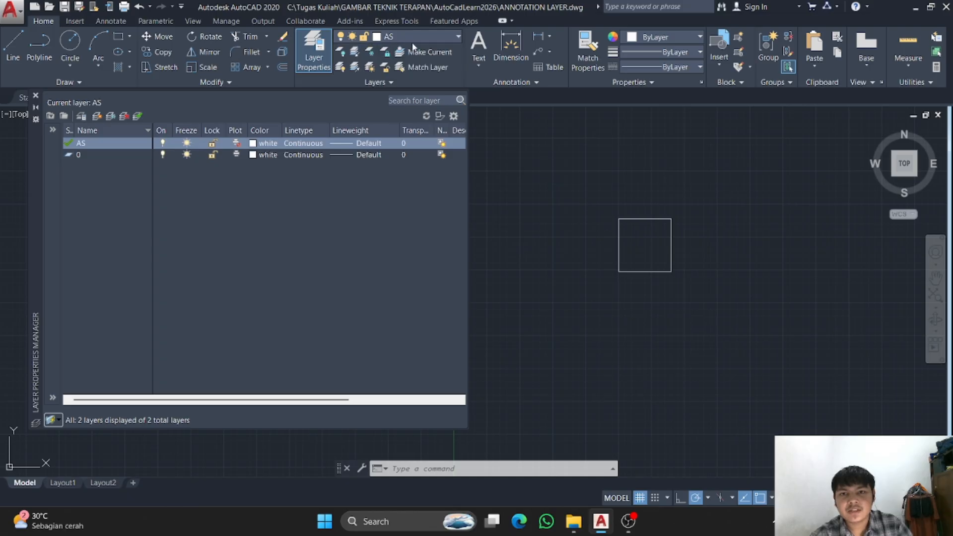
left_click(237, 143)
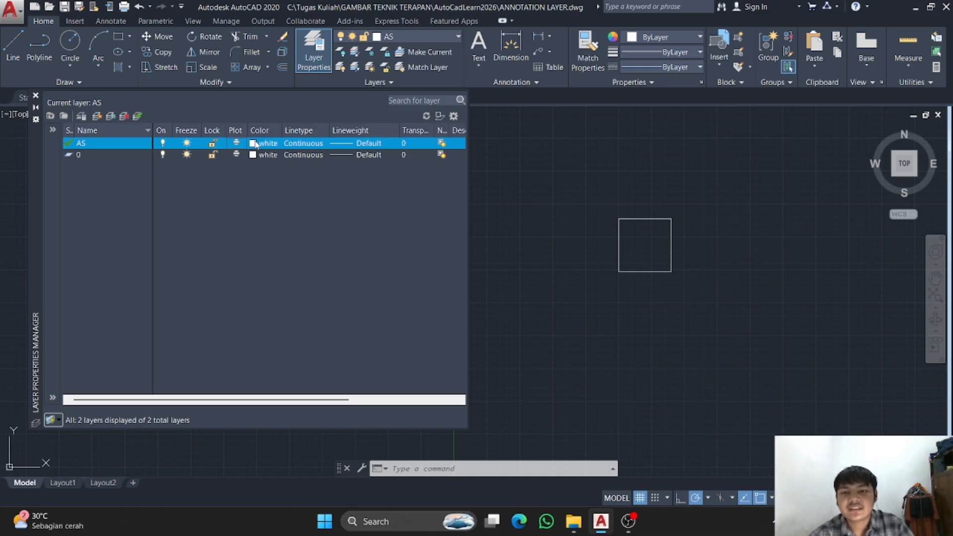
Set the color of layer AS to DIC 427 from the DIC COLOR GUIDE(R) color book
left_click(255, 143)
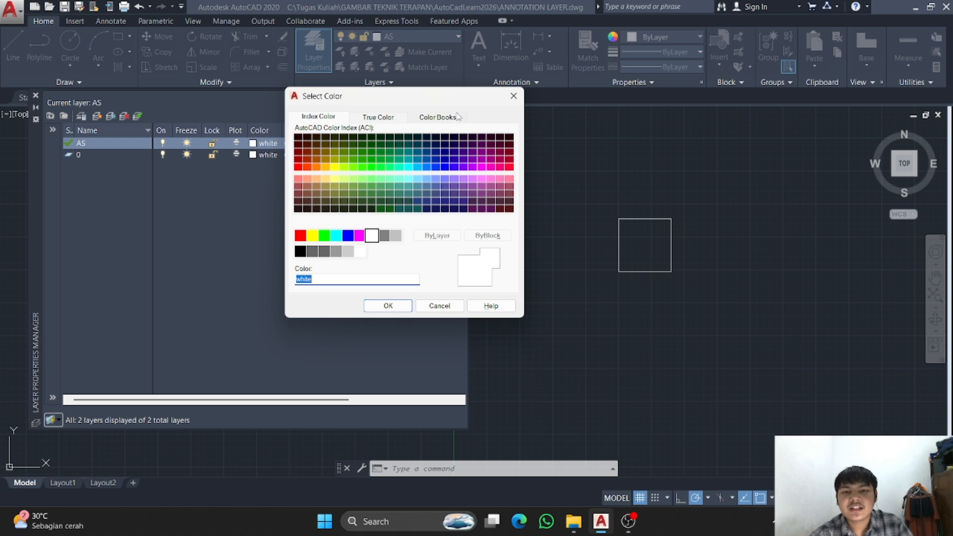
left_click(457, 118)
left_click(432, 209)
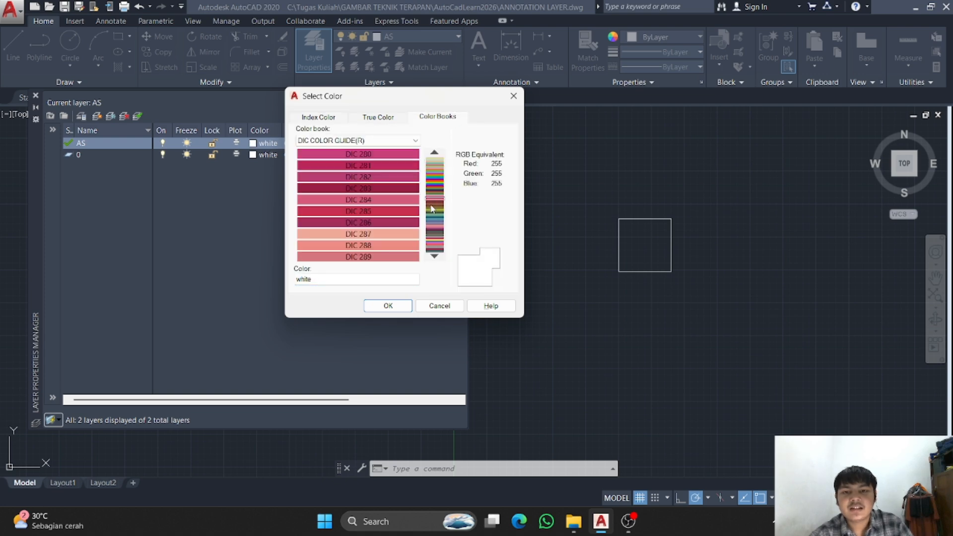
left_click(431, 205)
left_click_drag(432, 202, 429, 220)
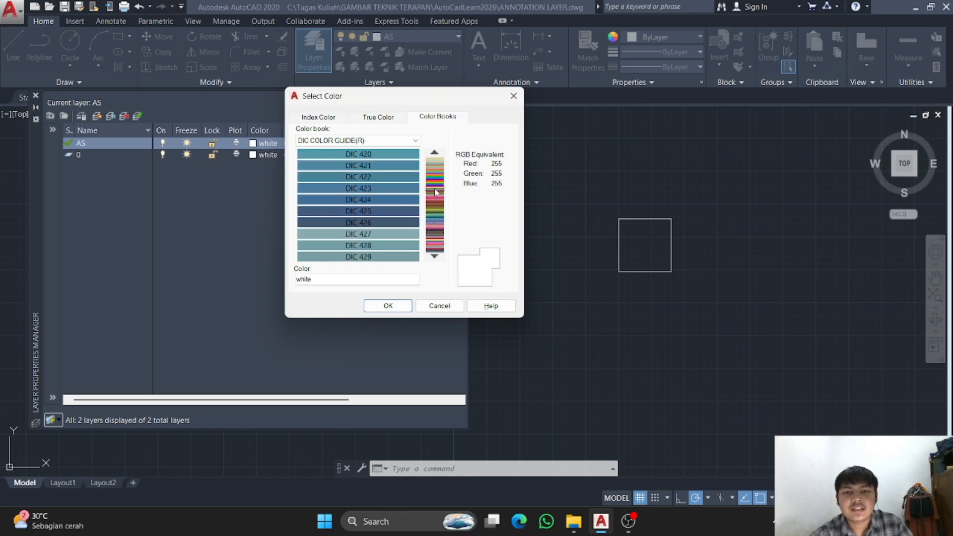
left_click(436, 171)
left_click(436, 162)
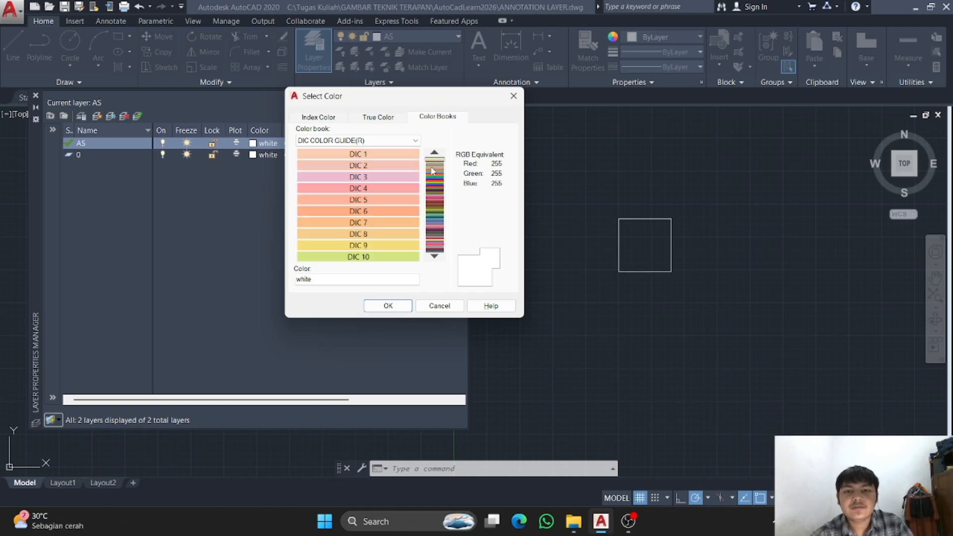
left_click(438, 188)
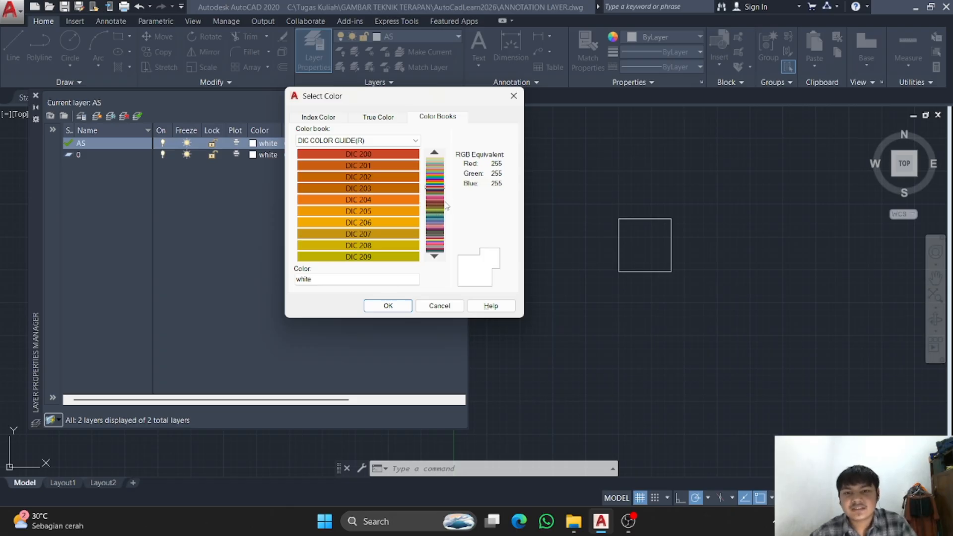
left_click(435, 203)
left_click(436, 190)
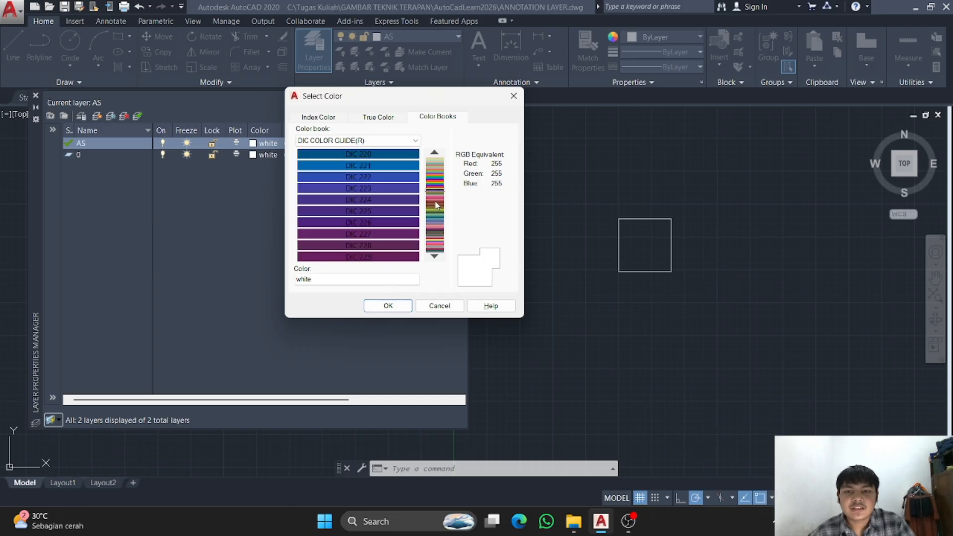
left_click(436, 200)
left_click_drag(436, 200, 435, 243)
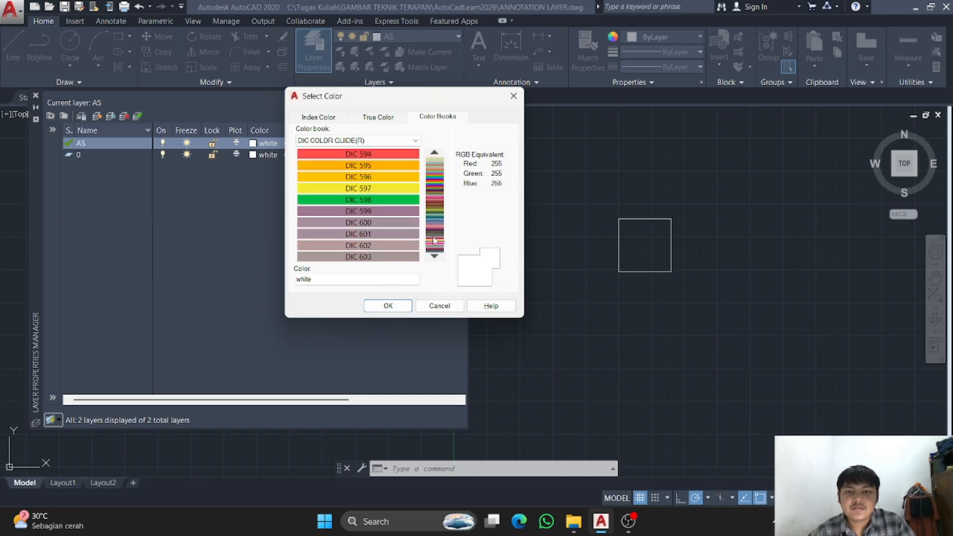
left_click(435, 228)
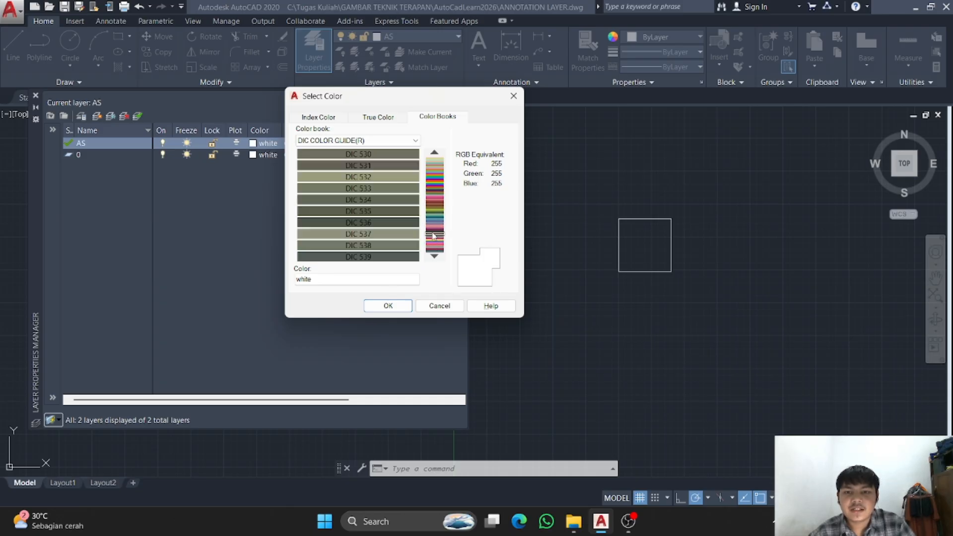
left_click(435, 217)
left_click(358, 234)
left_click(389, 306)
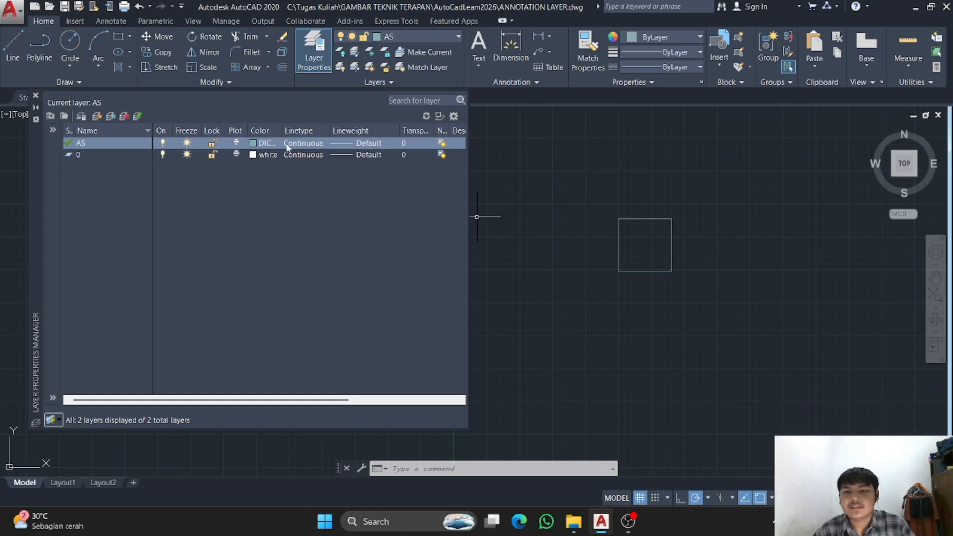
Look through the loadable linetypes in acad.lin and set the linetype of layer AS to the already loaded CENTER
left_click(287, 147)
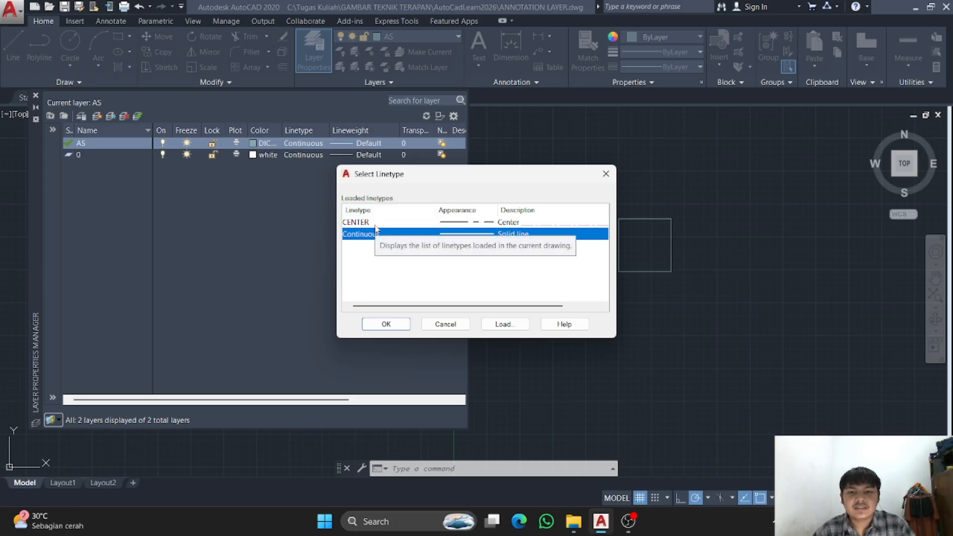
left_click(503, 324)
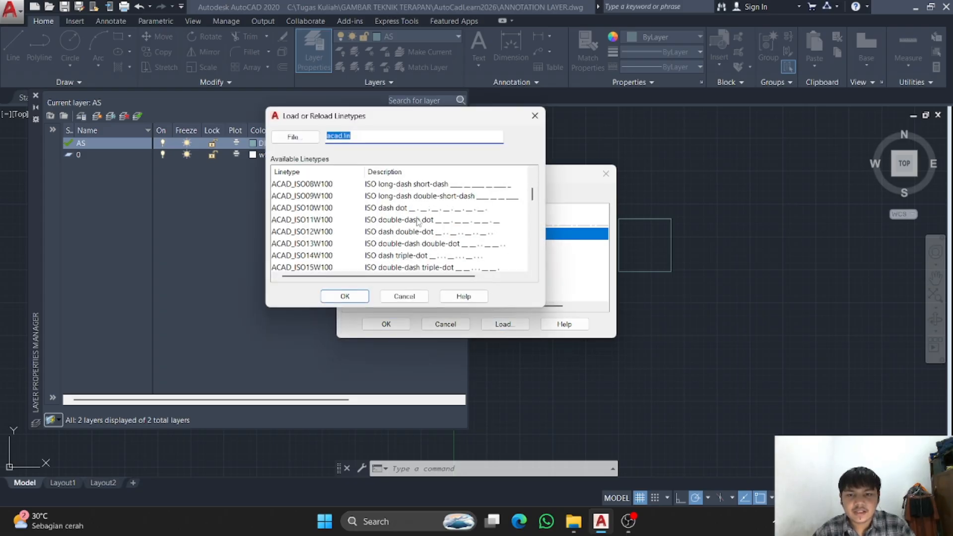
scroll(417, 221, "down", 10)
scroll(426, 214, "up", 5)
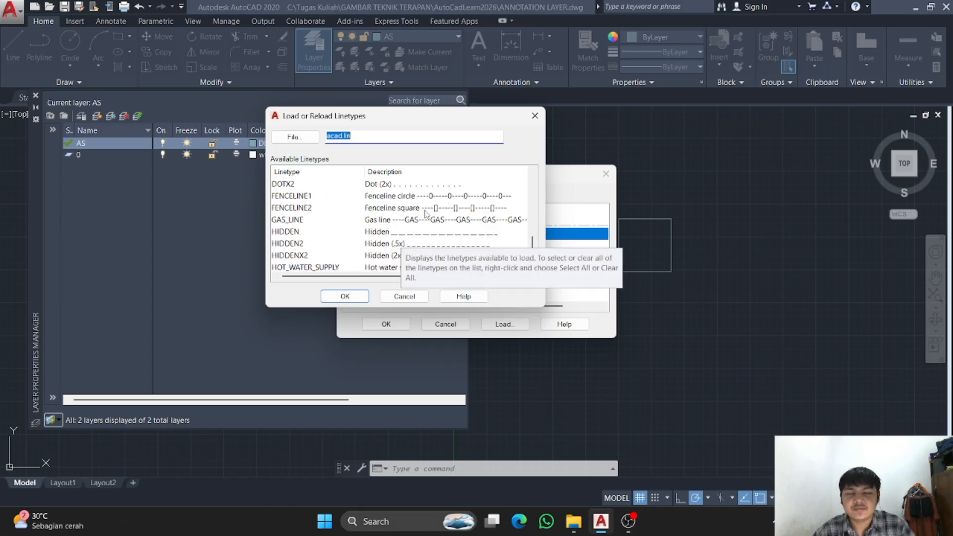
scroll(426, 215, "up", 2)
left_click(535, 116)
left_click(370, 223)
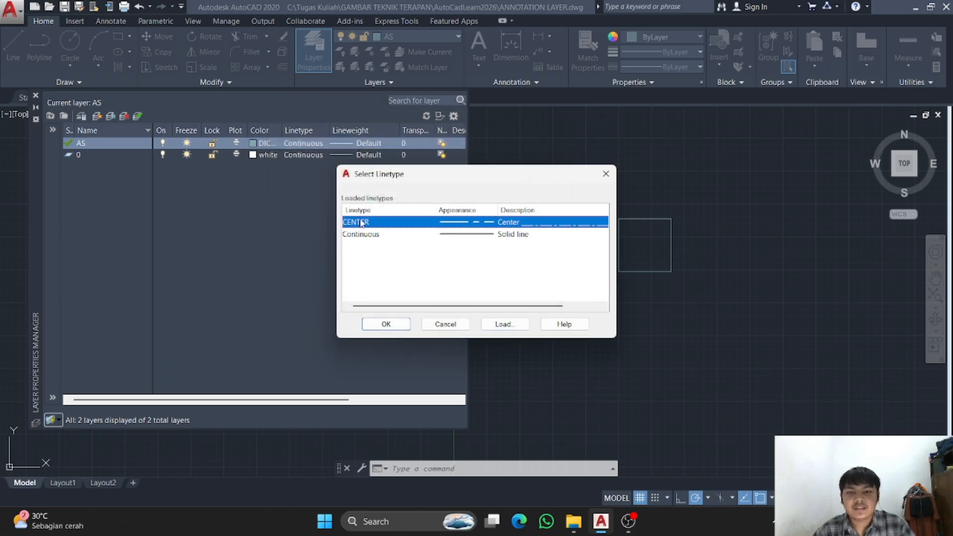
left_click(386, 324)
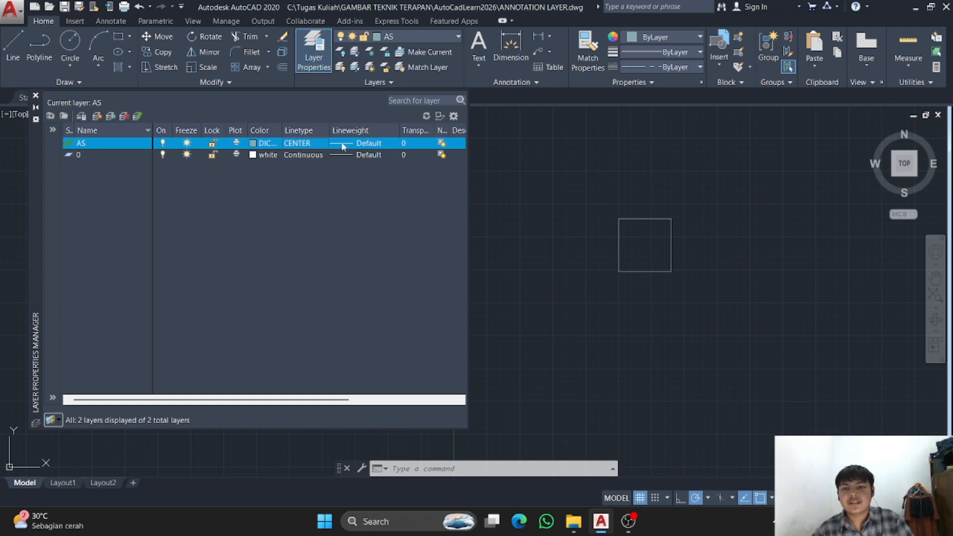
Sort the layers by lineweight and set the lineweight of layer AS to 0.00 mm
left_click(349, 132)
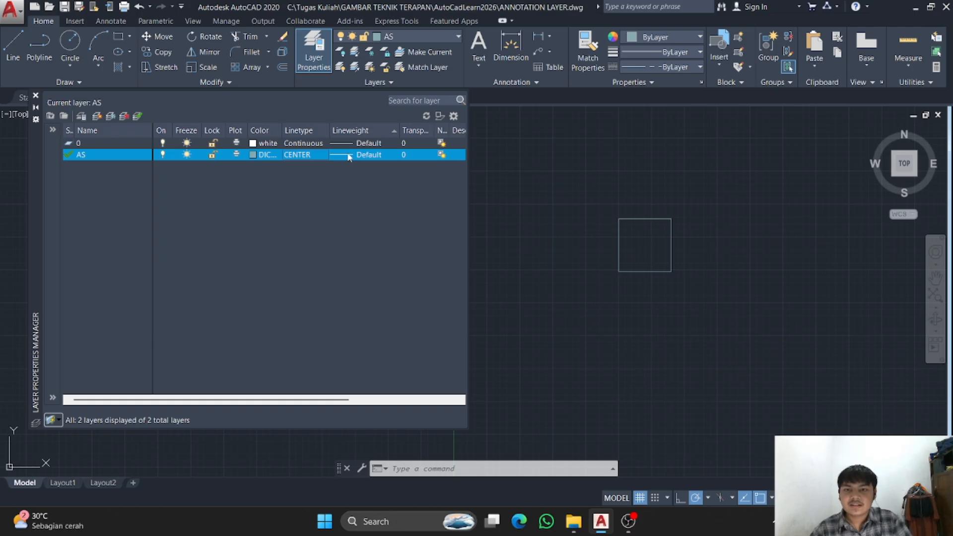
left_click(349, 156)
left_click(351, 151)
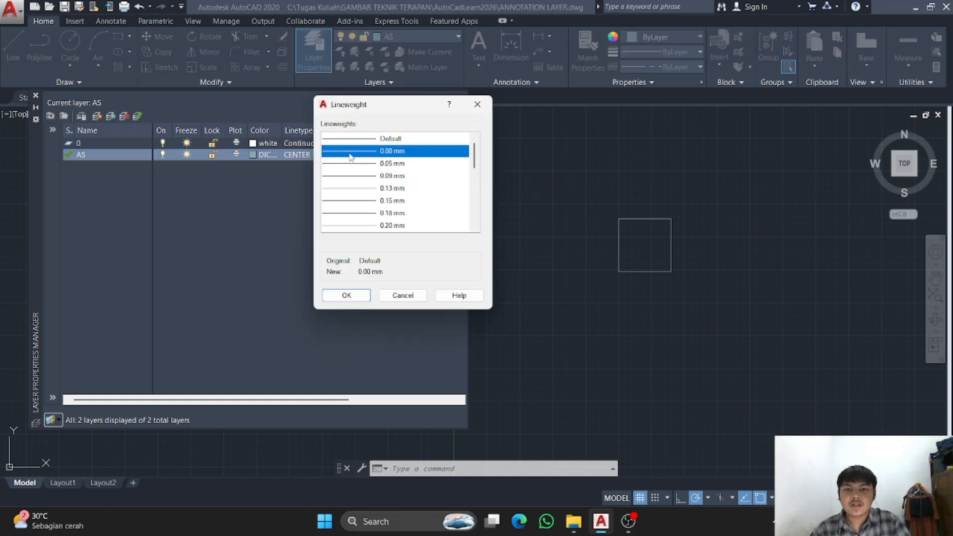
left_click(346, 295)
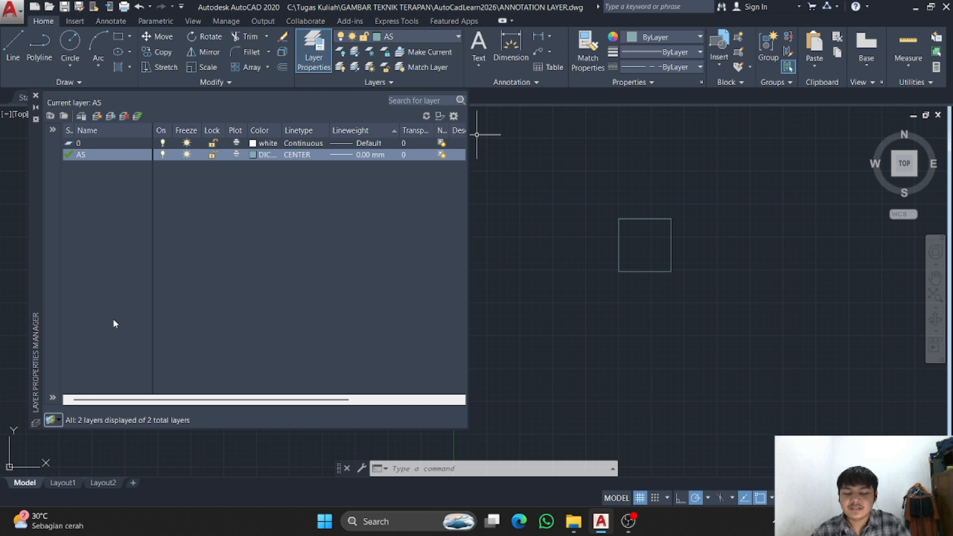
Create a layer named ARSIR BETON and set its color to DIC 349 from the DIC COLOR GUIDE(R) color book
left_click(97, 116)
type("ARSIR BETON")
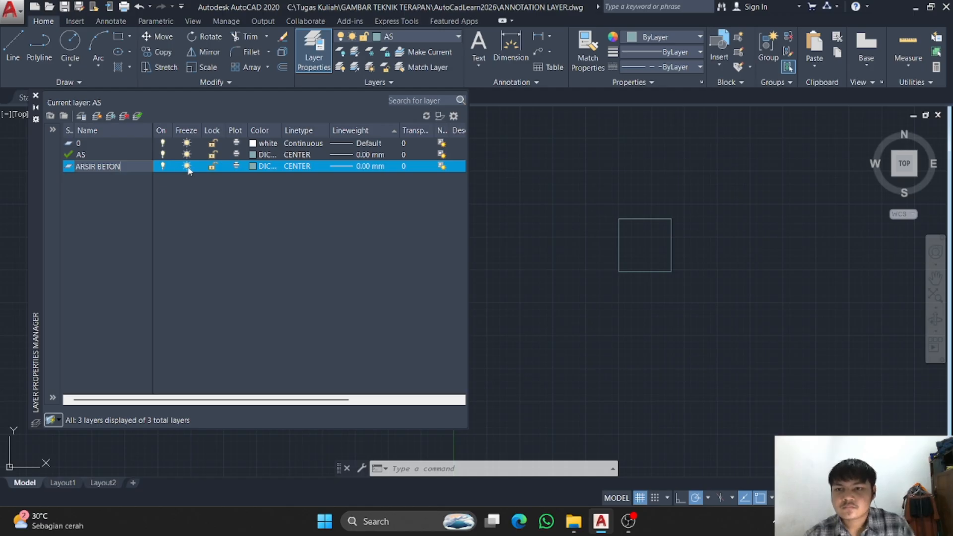
left_click(263, 167)
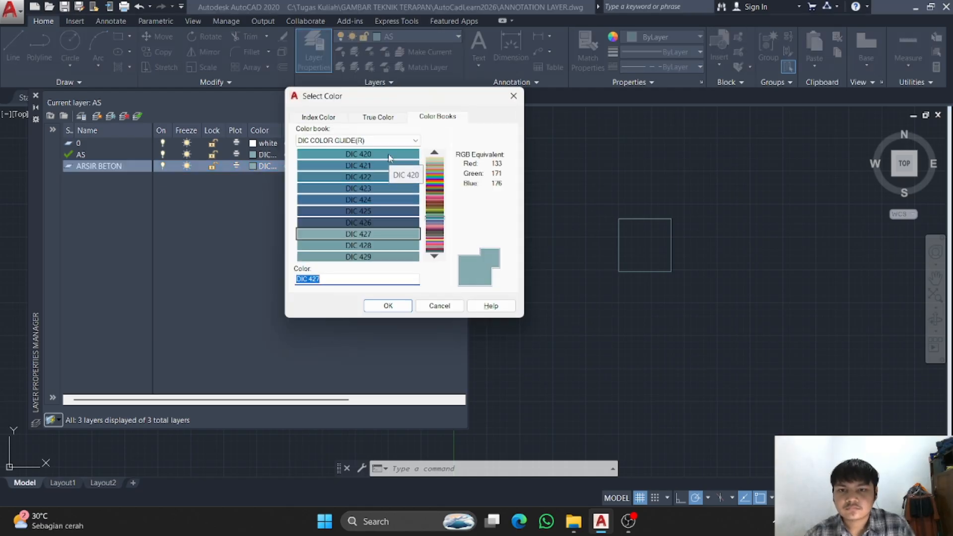
left_click(390, 156)
left_click(436, 155)
left_click(436, 154)
left_click(435, 207)
left_click(378, 242)
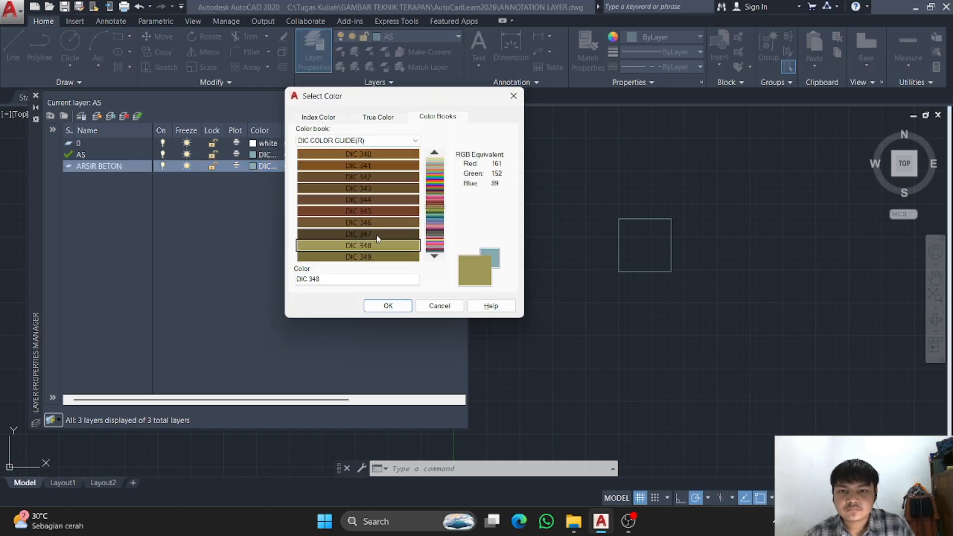
left_click(372, 258)
left_click(408, 304)
left_click(263, 155)
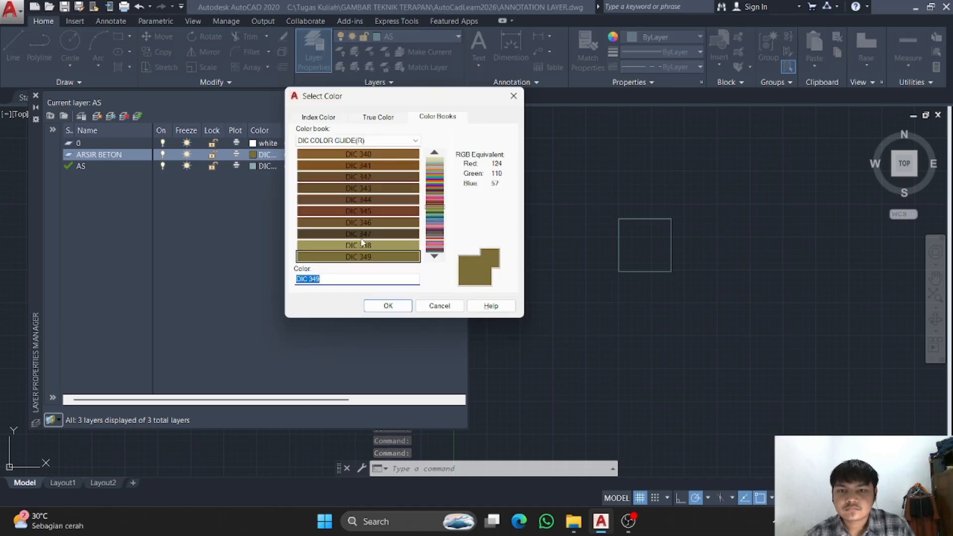
left_click(389, 306)
Create another layer based on ARSIR BETON and rename it ARSIR DDG
left_click(97, 117)
double_click(69, 144)
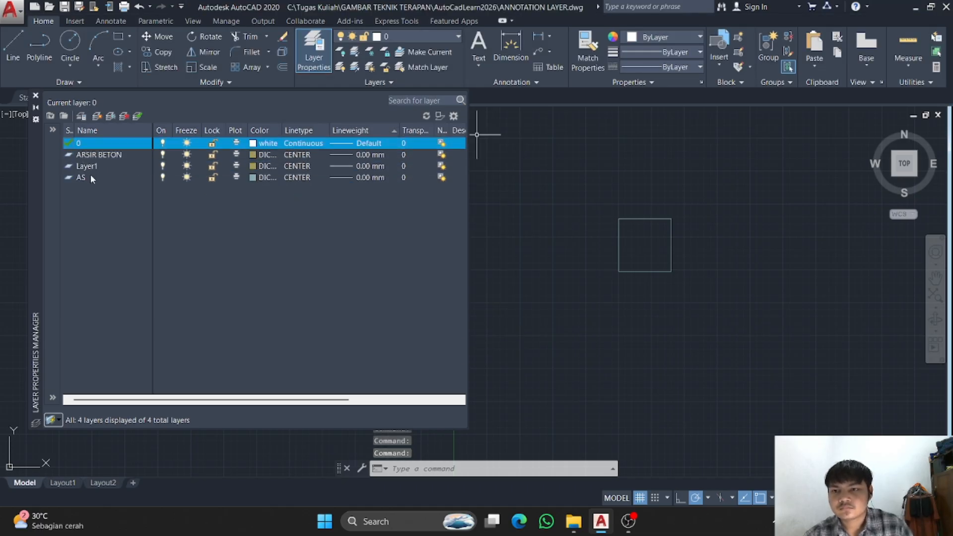
double_click(101, 166)
left_click(103, 165)
key("BackSpace")
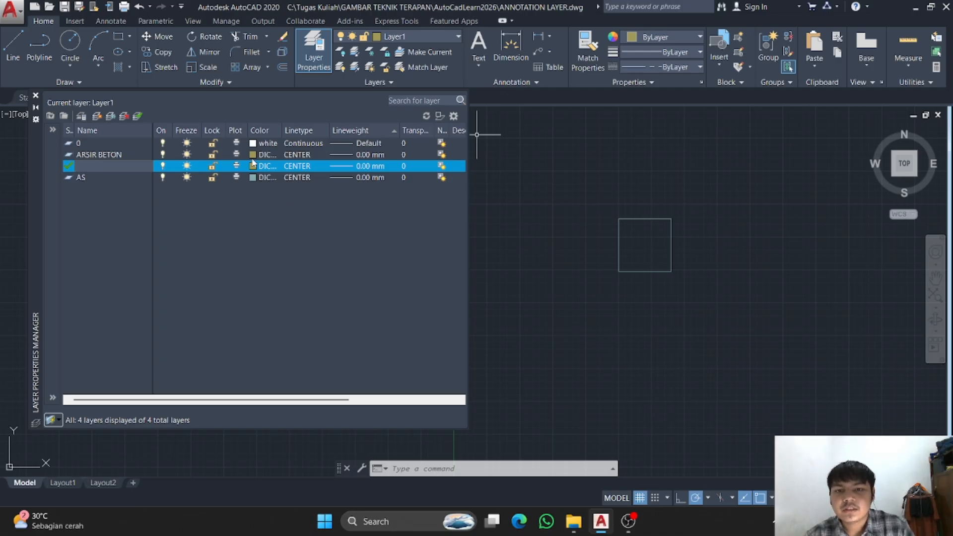
left_click(571, 200)
left_click(571, 201)
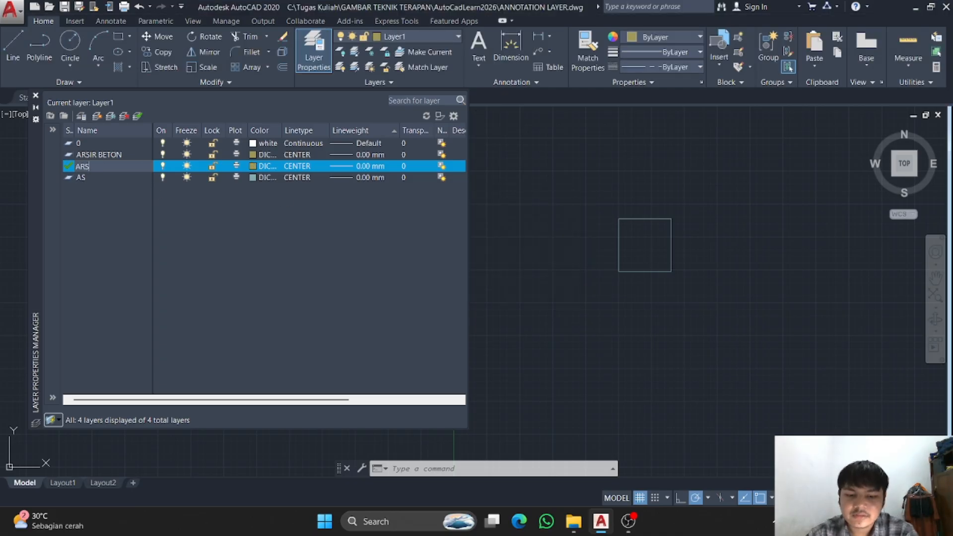
type("ARSIR DDG")
key("Return")
Make ARSIR BETON the current layer and set the linetype of ARSIR BETON and ARSIR DDG to Continuous
double_click(69, 155)
left_click(300, 154)
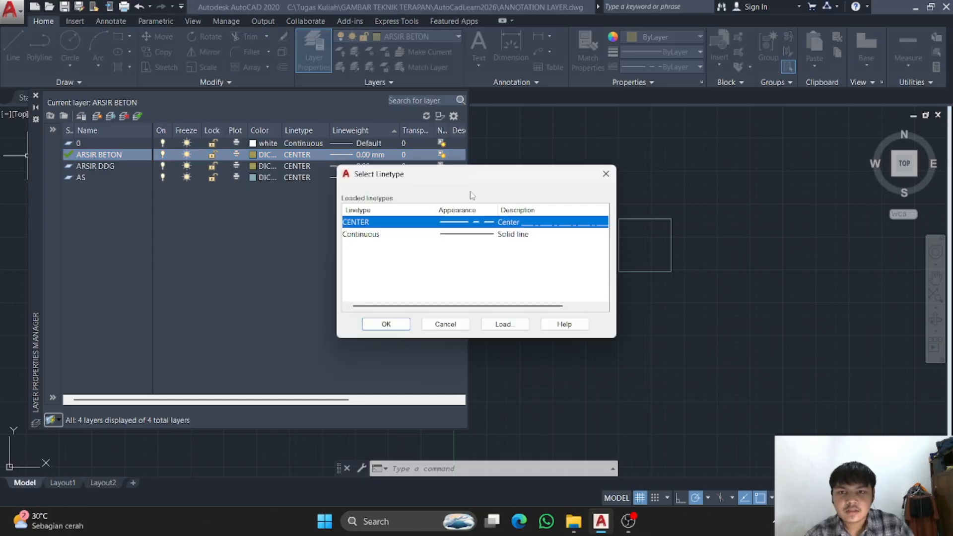
left_click(463, 234)
left_click(386, 324)
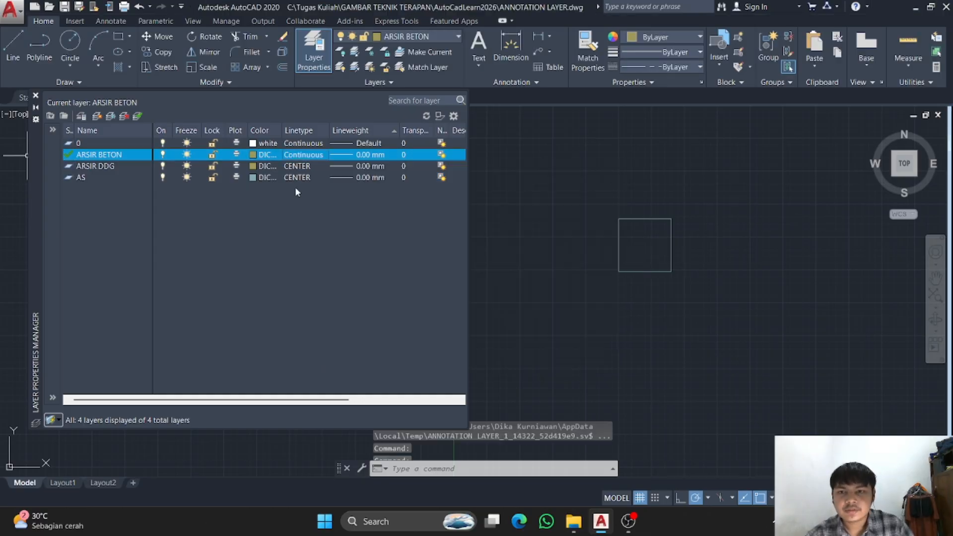
left_click(300, 166)
left_click(464, 234)
left_click(387, 324)
Set the lineweight of layer ARSIR BETON to 0.05 mm
left_click(370, 154)
left_click(378, 164)
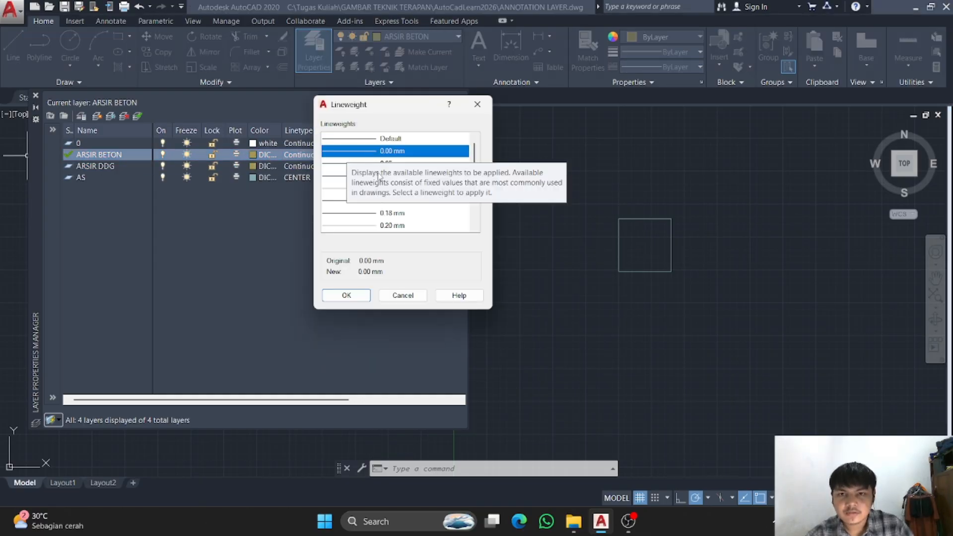
left_click(345, 293)
left_click(247, 175)
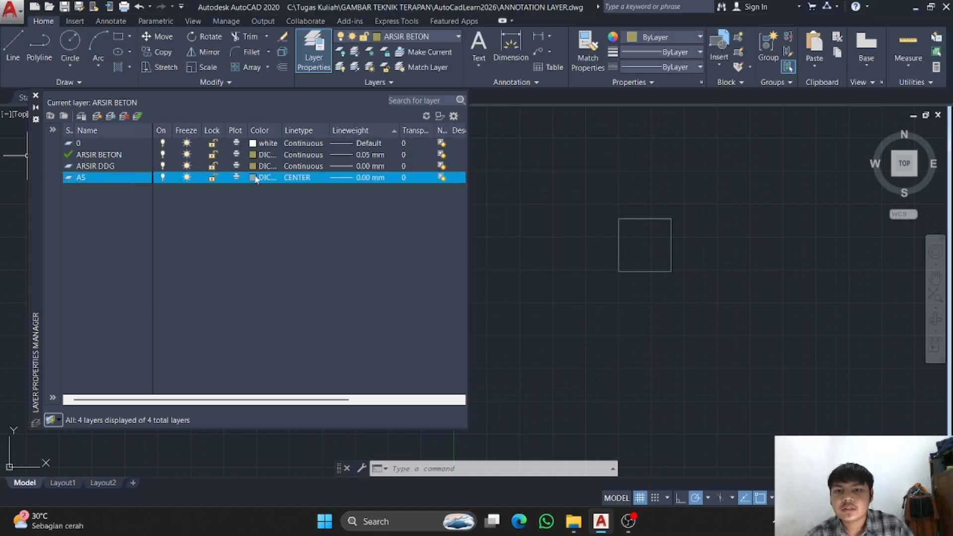
Set the color of layer ARSIR DDG to DIC 360 from the DIC COLOR GUIDE(R) color book
left_click(256, 166)
left_click(402, 257)
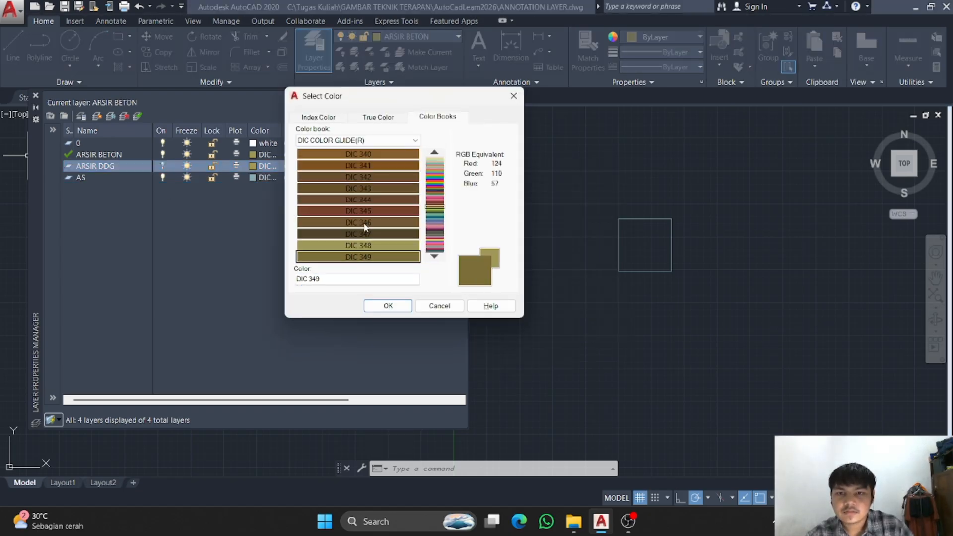
left_click(435, 257)
left_click(365, 235)
left_click(371, 257)
left_click(435, 257)
left_click(379, 153)
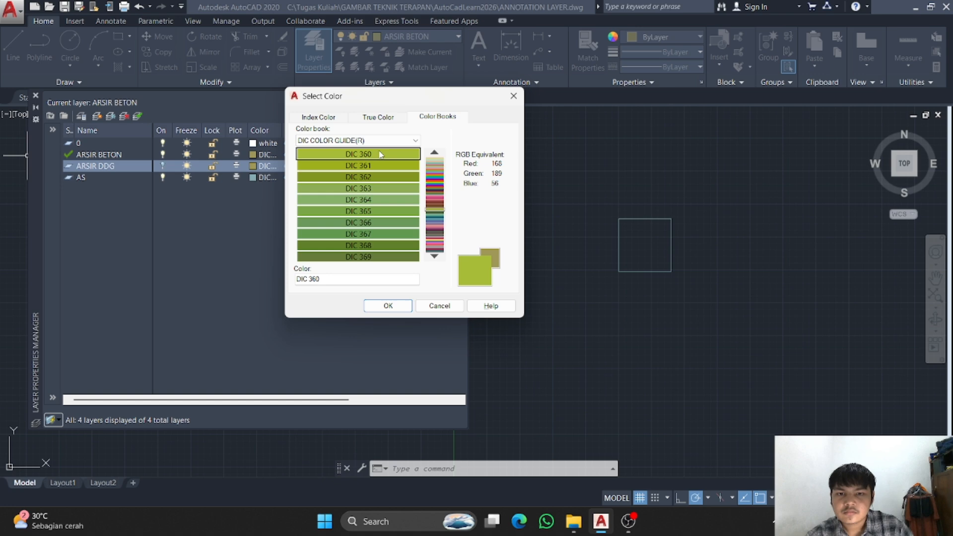
left_click(391, 308)
left_click(72, 166)
Add a new layer based on layer 0 and set the lineweight of ARSIR DDG to 0.05 mm
left_click(90, 144)
left_click(137, 117)
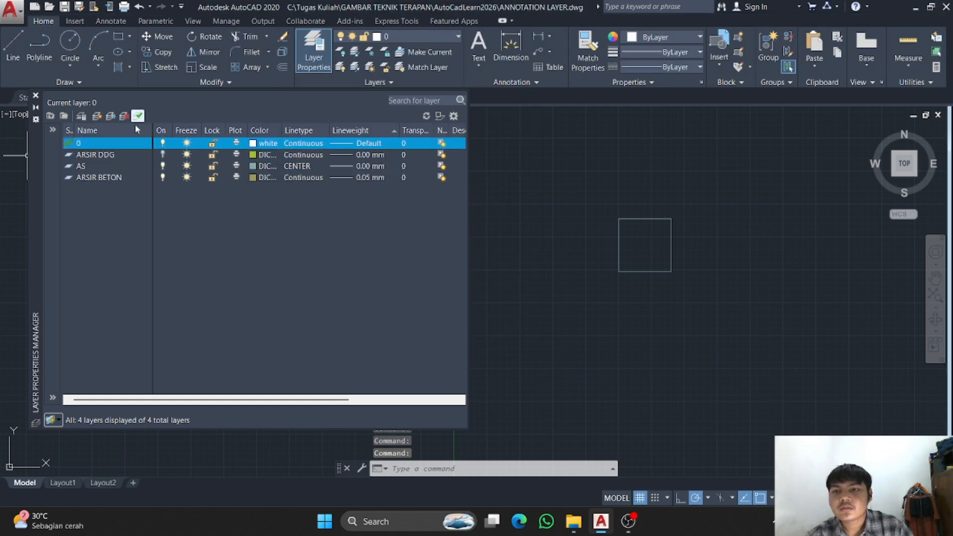
left_click(96, 116)
left_click(365, 167)
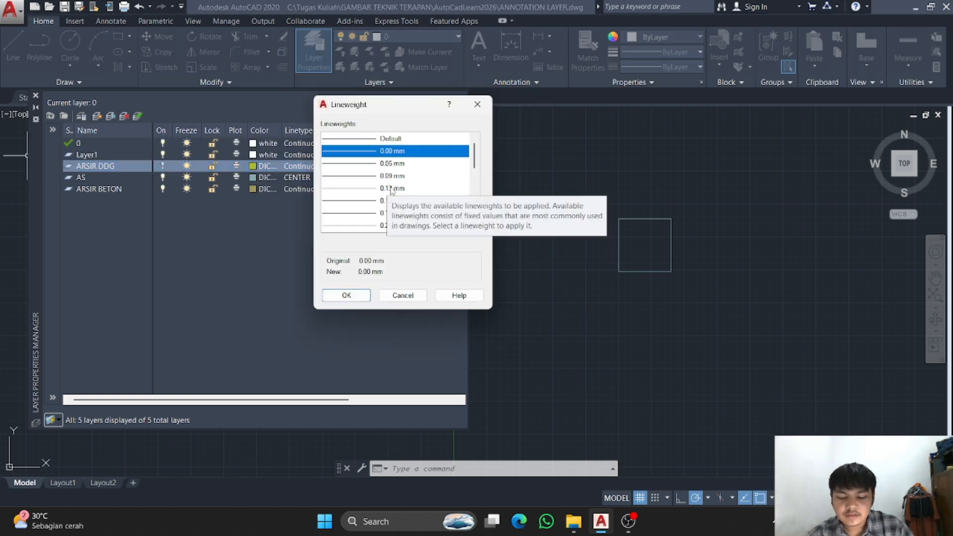
double_click(392, 163)
Make the newly added layer current and rename it ARSIR KOLOM
double_click(105, 156)
left_click(105, 144)
double_click(103, 155)
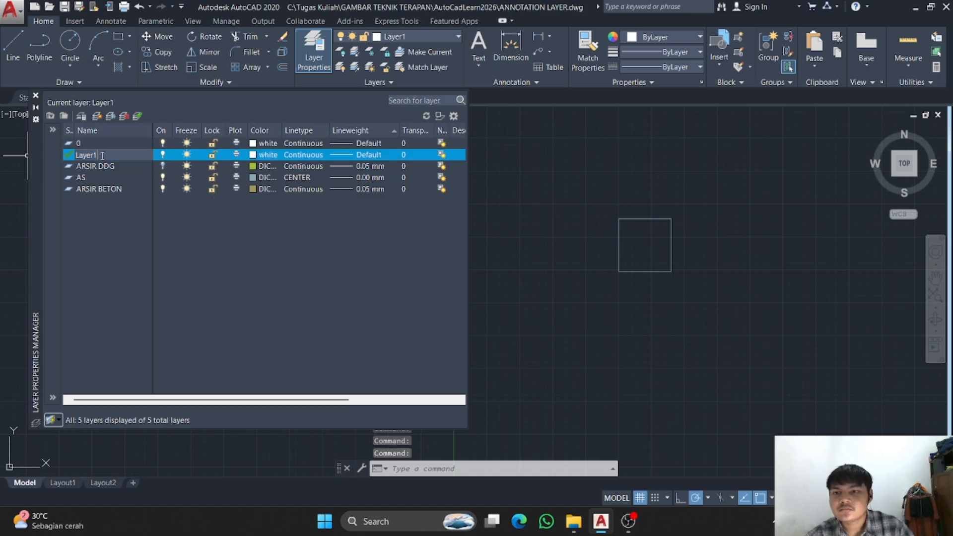
type("ARSIR KOLOM")
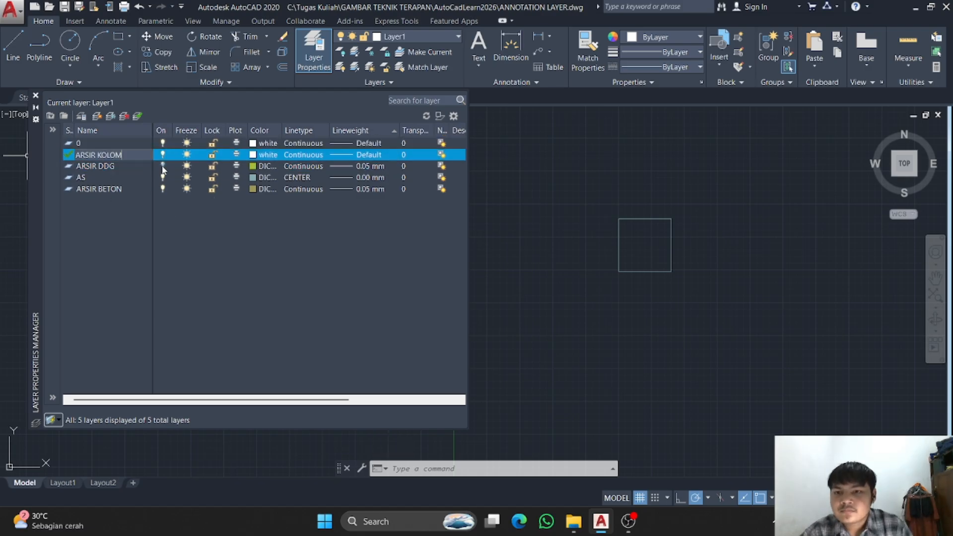
Set the color of layer ARSIR KOLOM to DIC 371 from the DIC COLOR GUIDE(R) color book
left_click(254, 155)
left_click(437, 116)
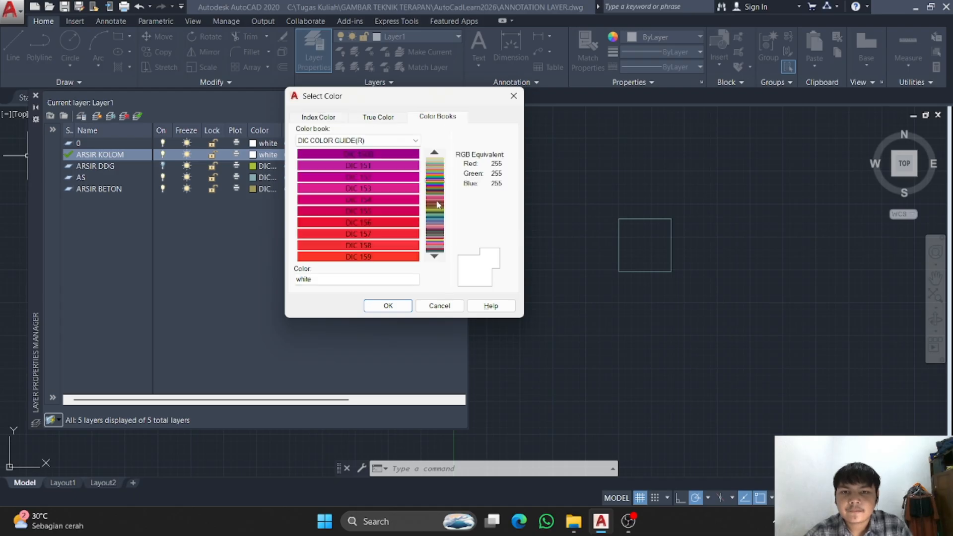
left_click(435, 204)
left_click(357, 200)
left_click(374, 223)
left_click(378, 200)
left_click(435, 257)
left_click(392, 246)
left_click(433, 257)
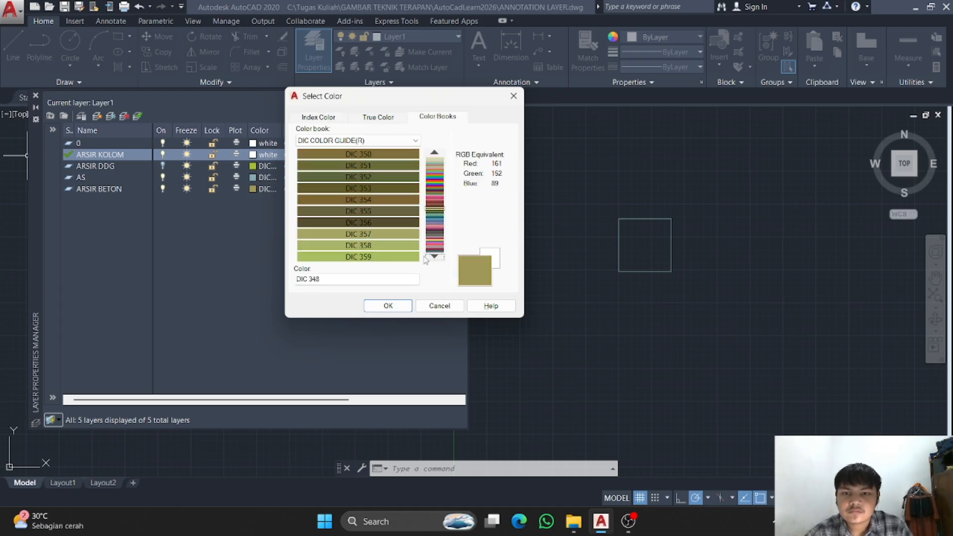
left_click(433, 257)
left_click(379, 255)
scroll(401, 264, "down", 2)
left_click(375, 162)
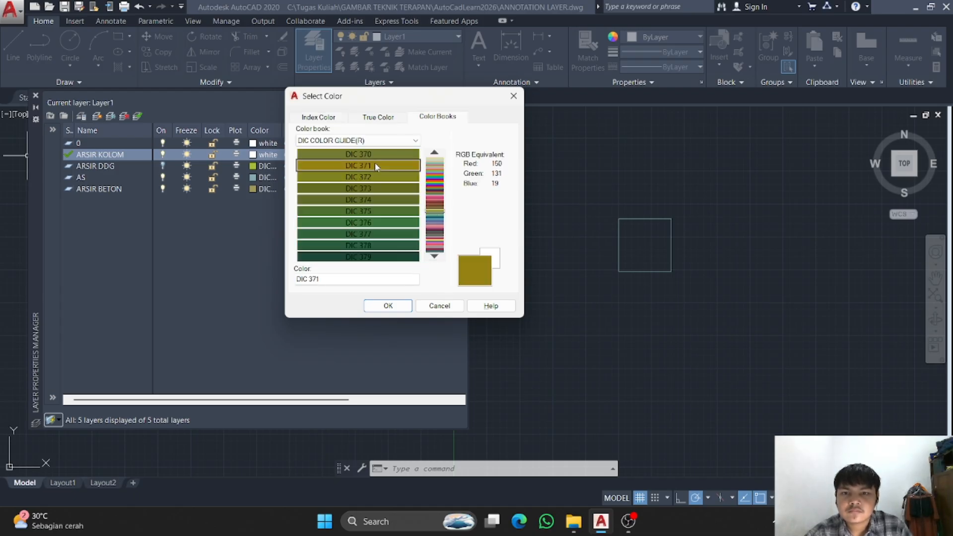
left_click(388, 306)
Turn on layer ARSIR DDG
left_click(126, 189)
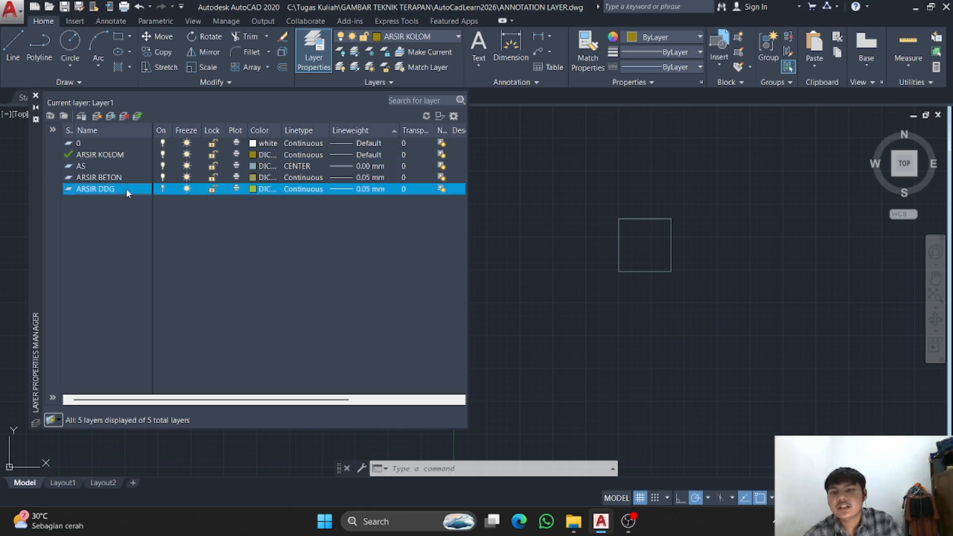
left_click(130, 178)
left_click(138, 156)
left_click(166, 177)
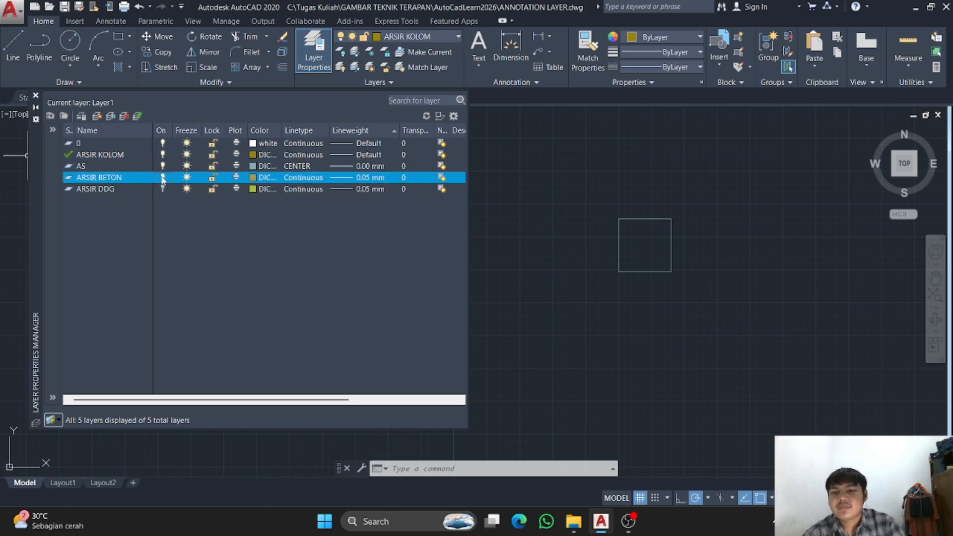
left_click(166, 188)
Set the lineweight of layer ARSIR KOLOM to 0.05 mm
left_click(299, 156)
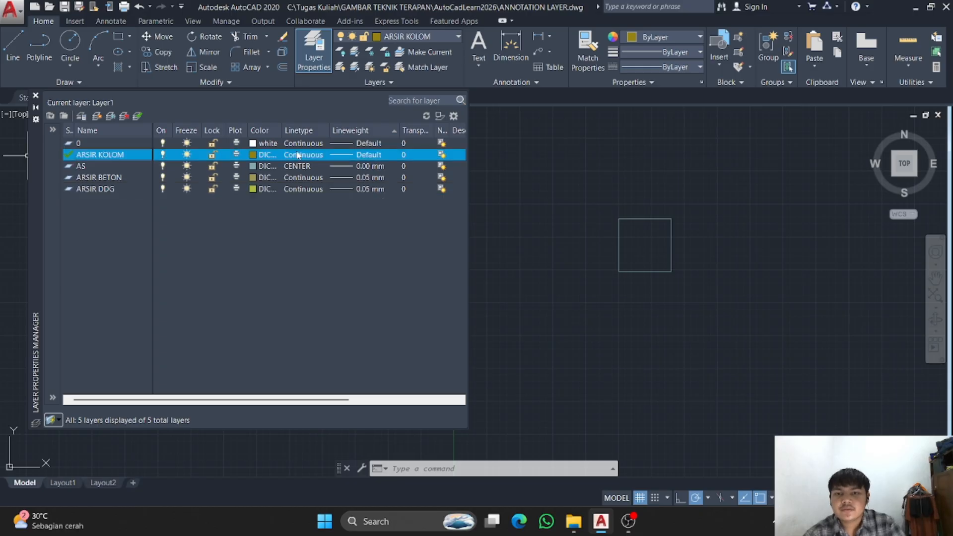
left_click(373, 156)
left_click(387, 159)
left_click(344, 294)
Create a layer named DINDING DALAM based on ARSIR KOLOM
left_click(97, 116)
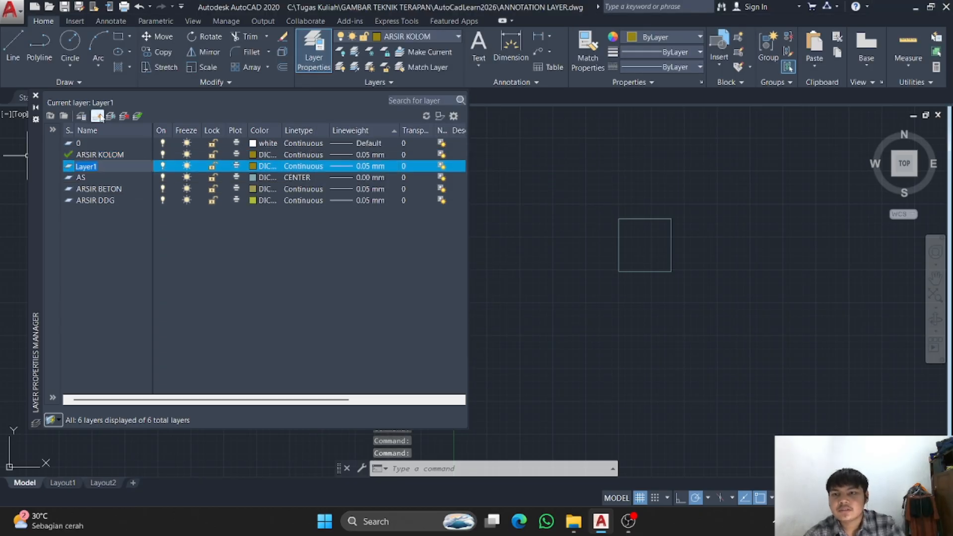
type("DINDING DALAM")
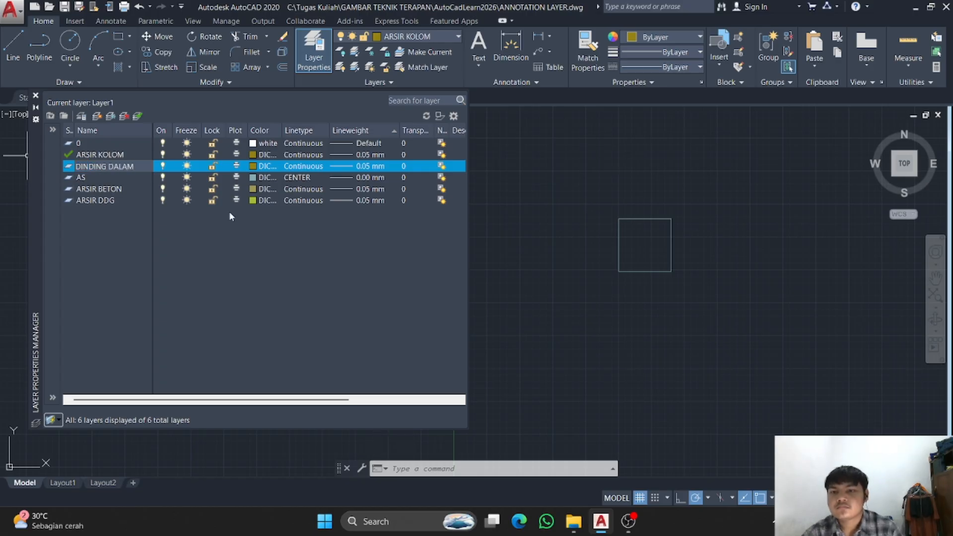
Look through the DIC COLOR GUIDE(R) shades and set the color of layer DINDING DALAM to DIC 421
left_click(255, 166)
left_click(435, 256)
left_click(435, 153)
left_click(435, 153)
left_click(410, 154)
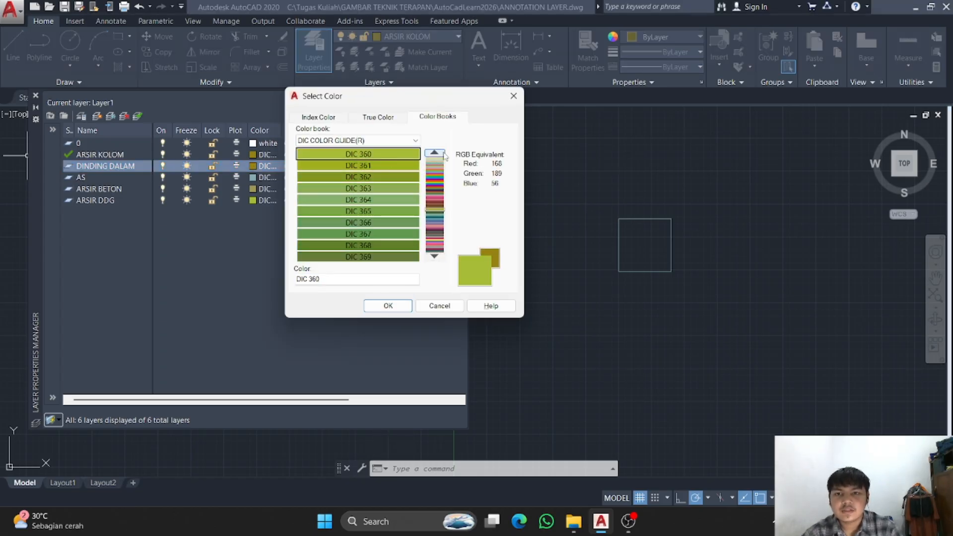
left_click(443, 155)
left_click(391, 166)
left_click(383, 189)
left_click(381, 196)
left_click(378, 155)
left_click(438, 153)
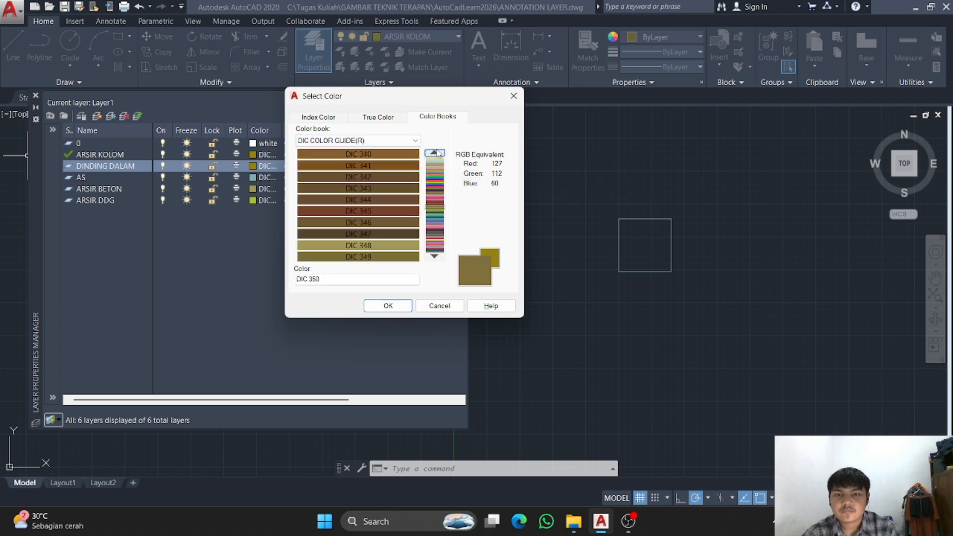
left_click(374, 208)
left_click(408, 154)
left_click(435, 153)
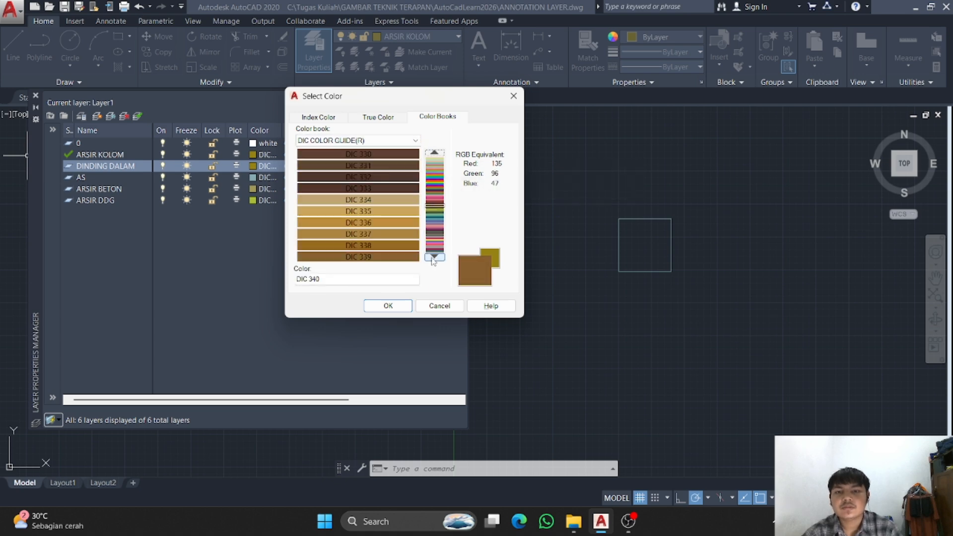
left_click(434, 258)
left_click(434, 258)
left_click(434, 258)
left_click(379, 201)
left_click(390, 234)
left_click(435, 258)
left_click(395, 224)
left_click(389, 238)
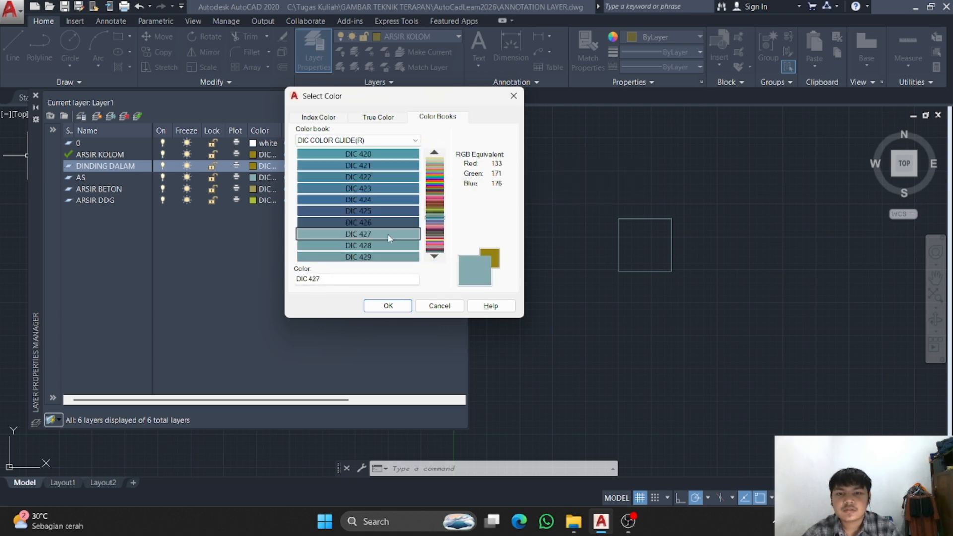
left_click(435, 256)
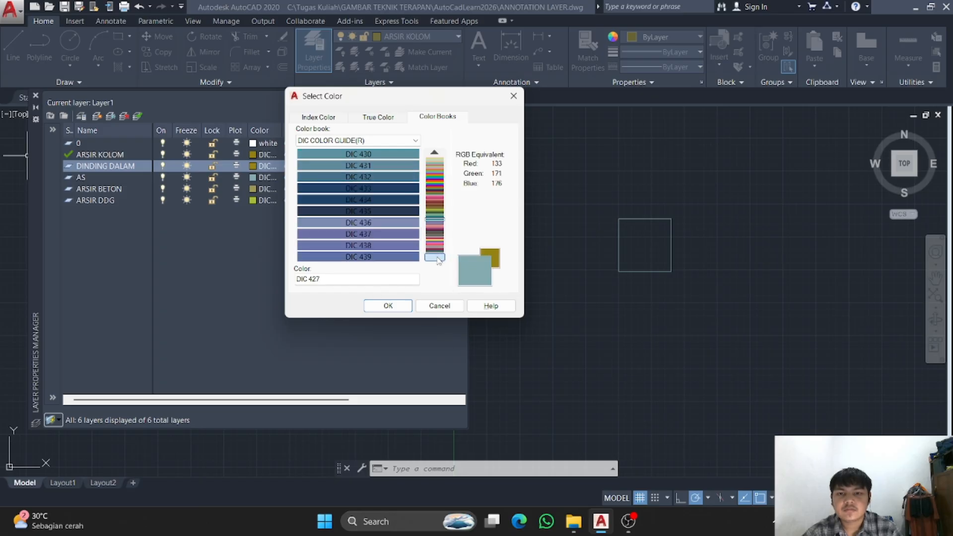
left_click(435, 153)
left_click(403, 155)
left_click(395, 166)
left_click(398, 307)
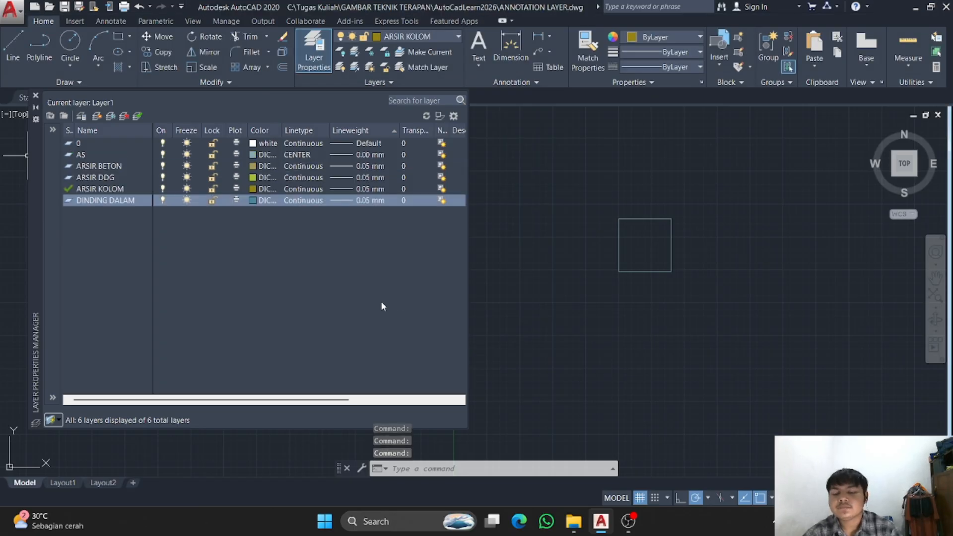
Create a layer named DINDING LUAR based on DINDING DALAM
key("alt+n")
type("DINDING LUAR")
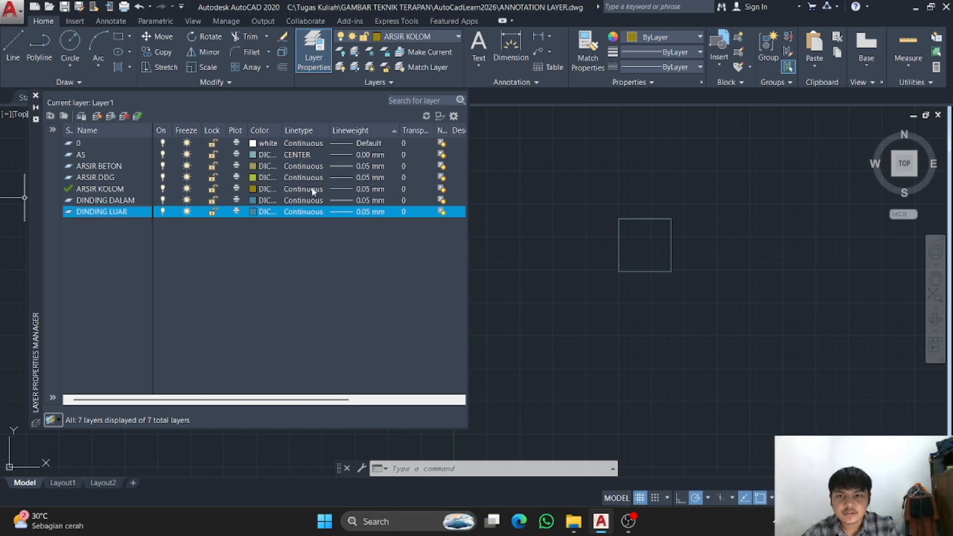
Set the lineweight of layers DINDING DALAM and DINDING LUAR to 0.25 mm
left_click(367, 200)
scroll(334, 224, "down", 1)
left_click(335, 225)
left_click(350, 295)
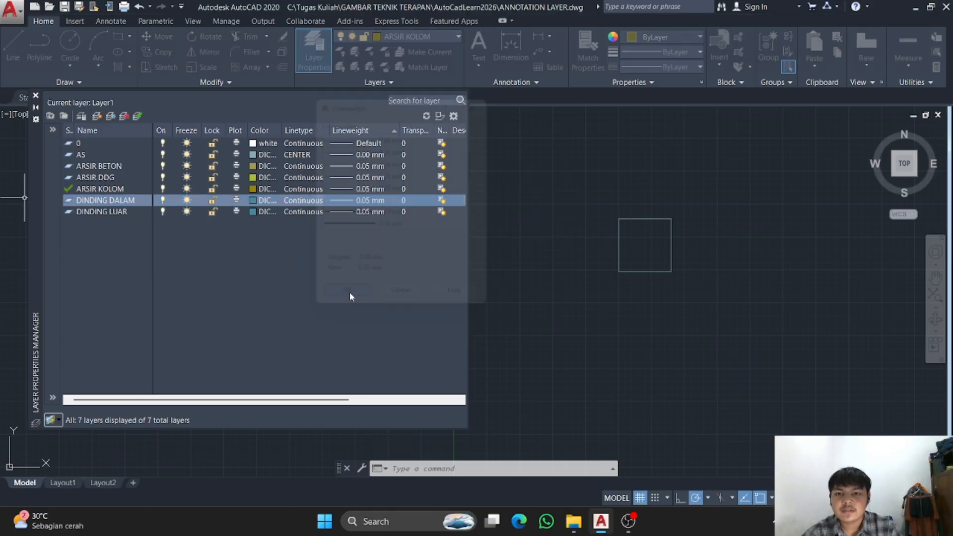
left_click(120, 210)
left_click(364, 212)
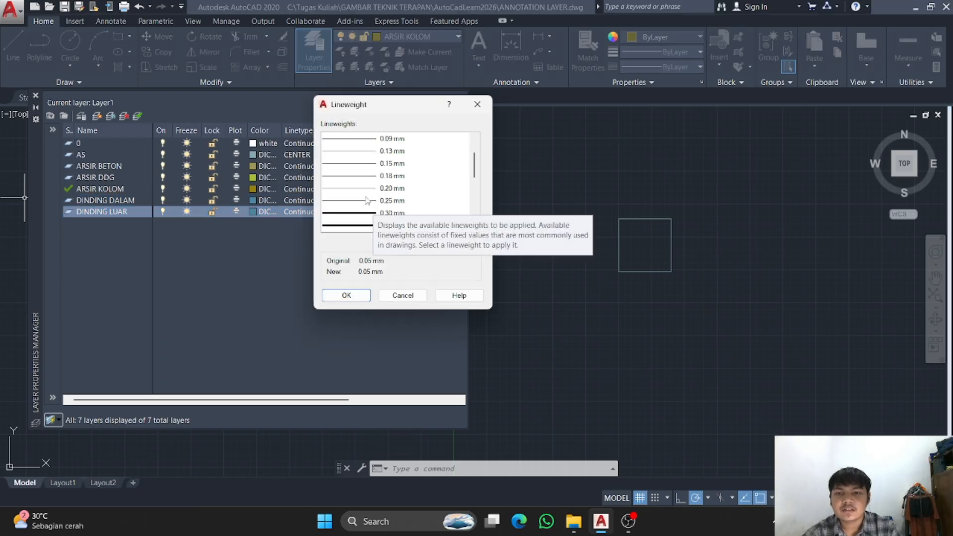
left_click(367, 200)
left_click(346, 295)
Set the color of layer DINDING LUAR to DIC 427
left_click(256, 212)
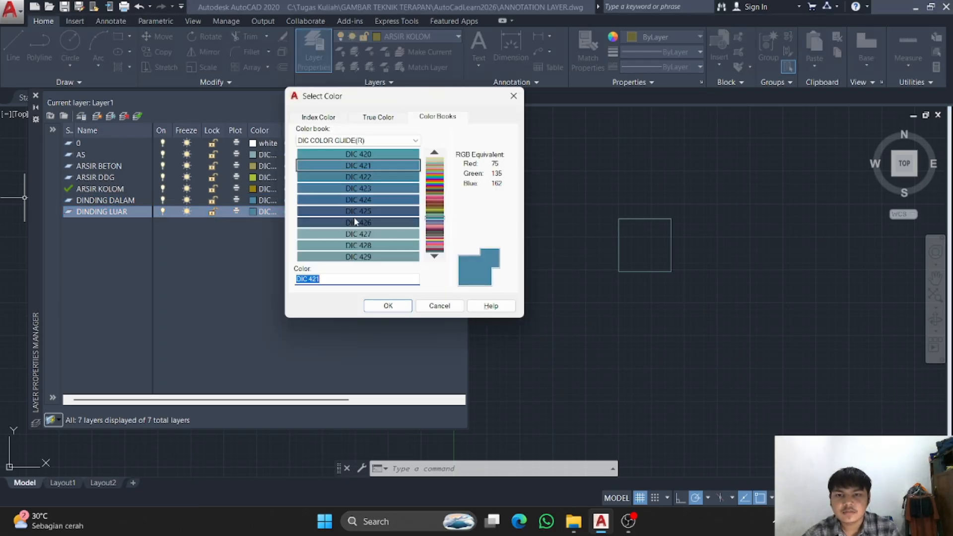
left_click(360, 224)
left_click(367, 235)
left_click(388, 306)
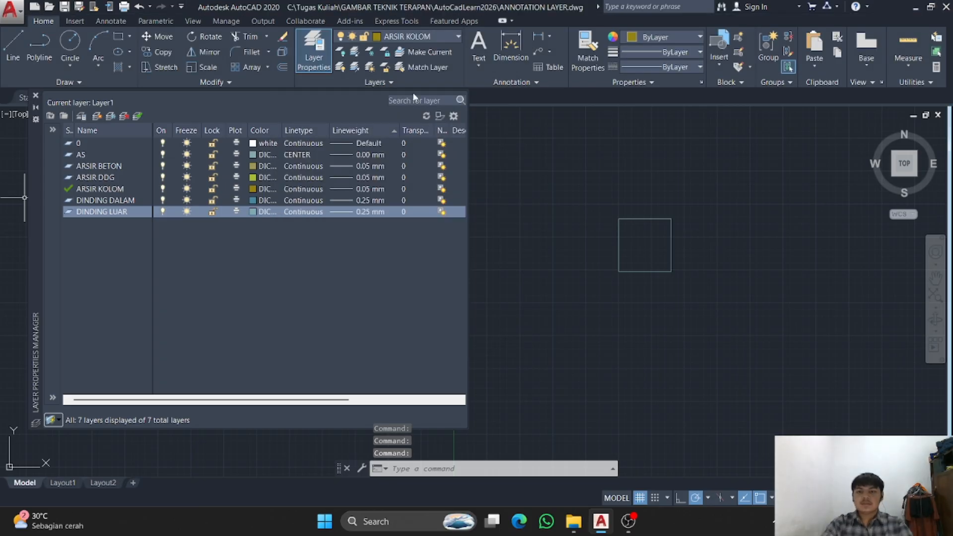
Create a layer named KUSEN based on DINDING LUAR
left_click(97, 116)
type("KUSEN")
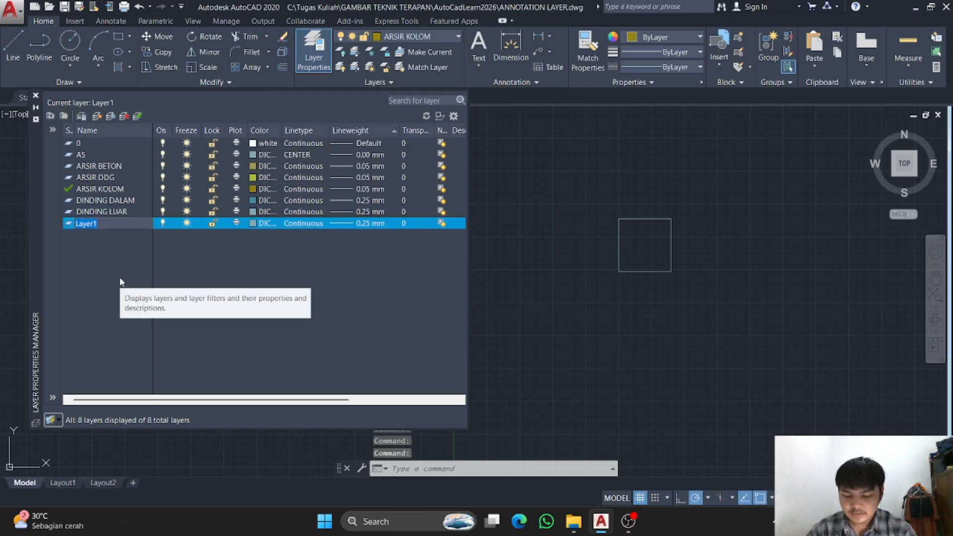
key("Return")
Set the color of layer KUSEN to the yellow DIC 33 from the DIC COLOR GUIDE(R) color book
left_click(254, 223)
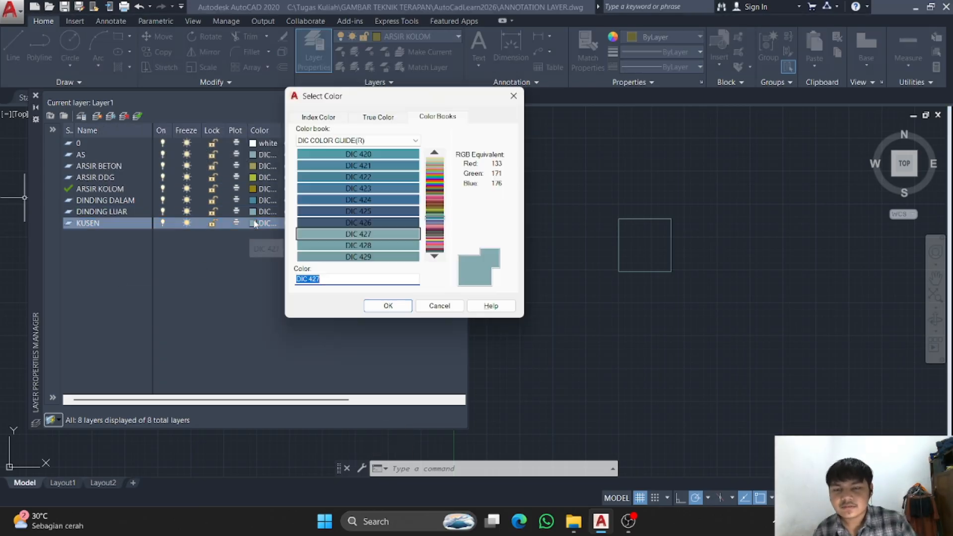
left_click(435, 257)
left_click_drag(438, 237, 433, 184)
mouse_move(384, 168)
left_mouse_down()
mouse_move(378, 160)
mouse_move(385, 220)
mouse_move(380, 155)
left_mouse_up()
left_click(433, 155)
left_click(401, 208)
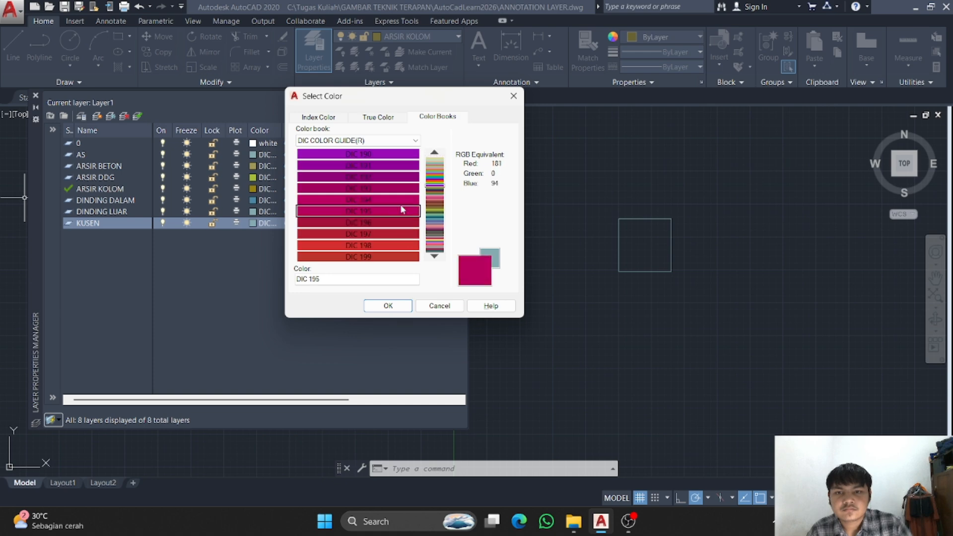
left_click(436, 214)
left_click(437, 160)
left_click(374, 180)
left_click(388, 305)
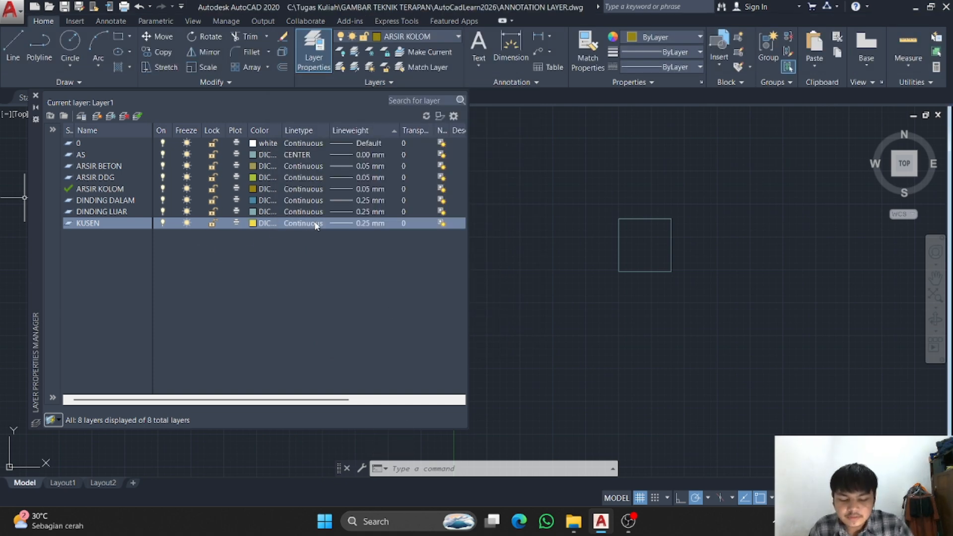
Set the lineweight of layer KUSEN to 0.15 mm
left_click(368, 224)
left_click(348, 185)
left_click(345, 293)
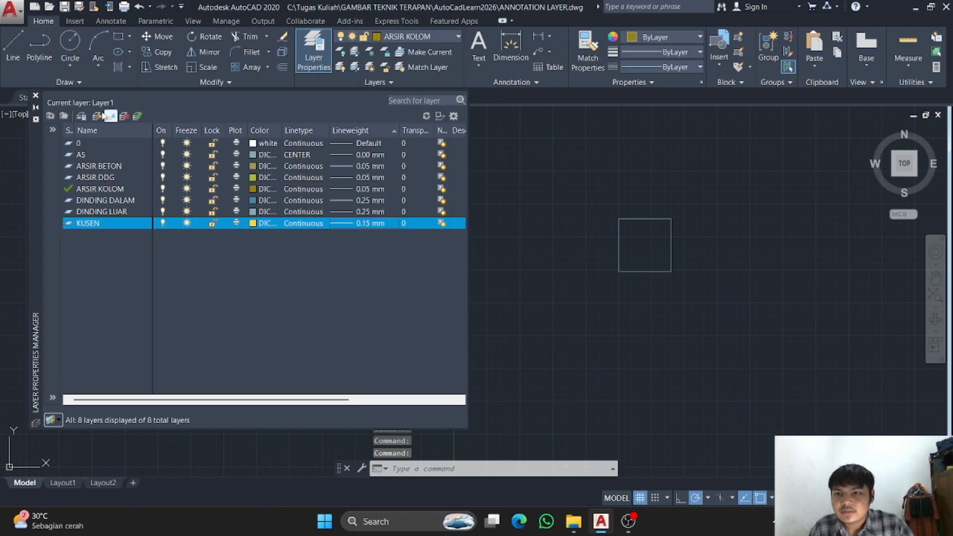
Create a layer named KOLOM and set its color to DIC 313 from the DIC COLOR GUIDE(R) color book
left_click(110, 116)
type("KOLOM")
left_click(263, 234)
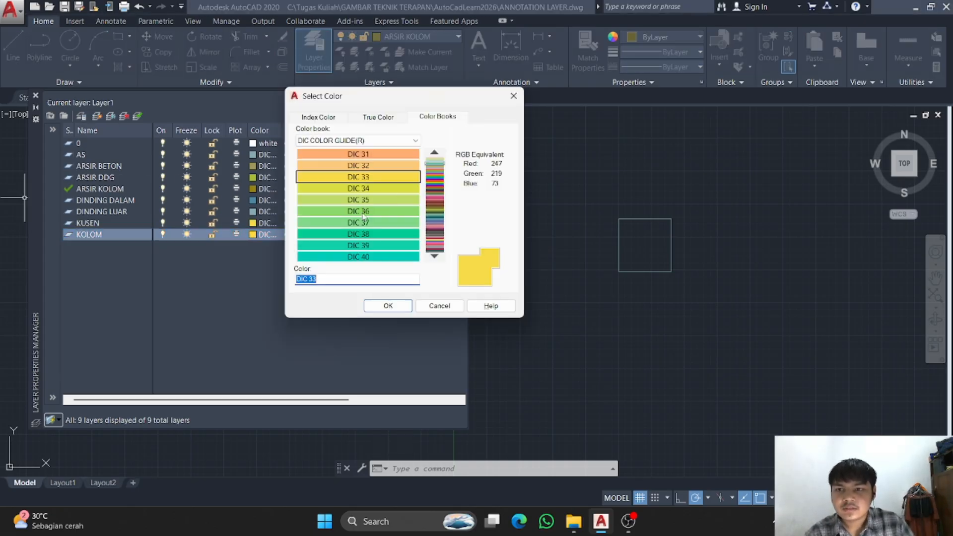
left_click(439, 208)
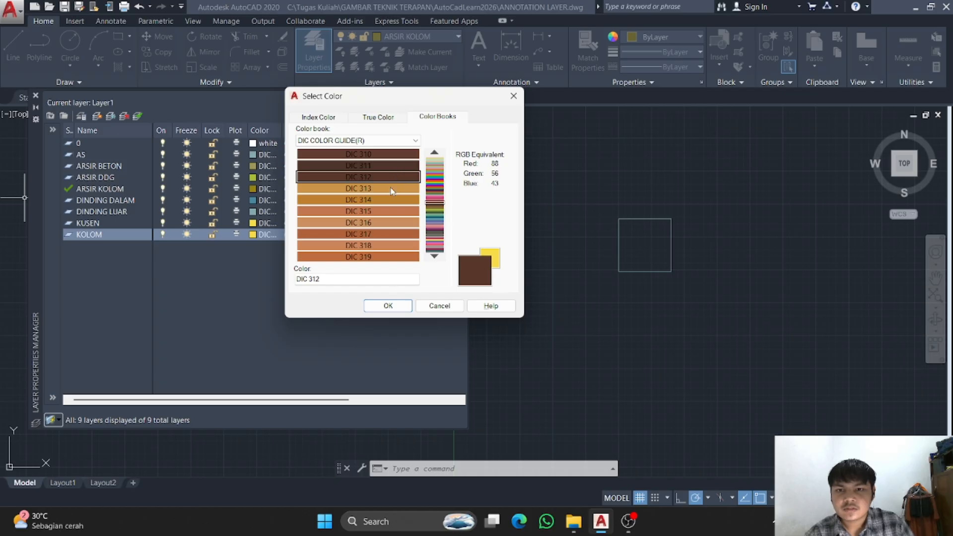
left_click(391, 190)
left_click(388, 306)
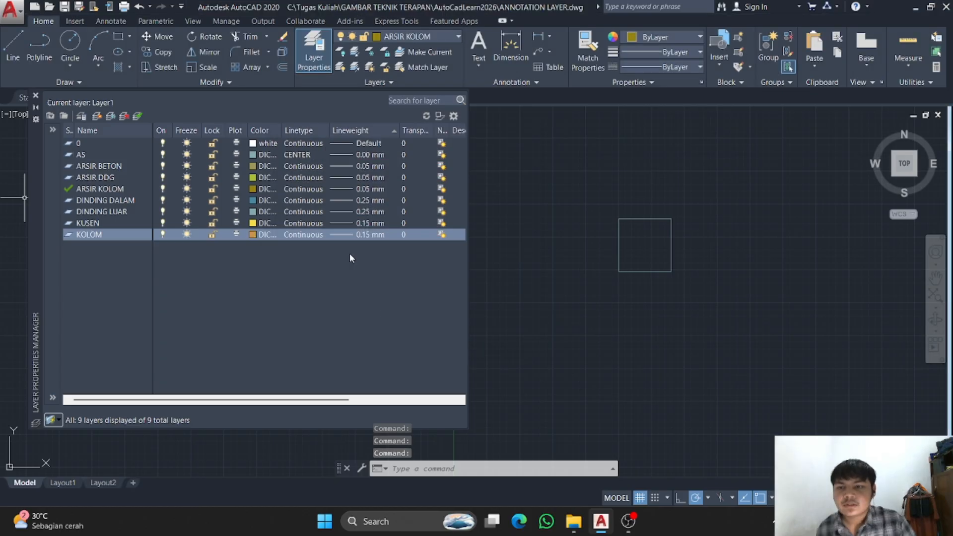
Set the lineweight of layer KOLOM to 0.30 mm
left_click(327, 235)
scroll(377, 217, "down", 1)
left_click(379, 213)
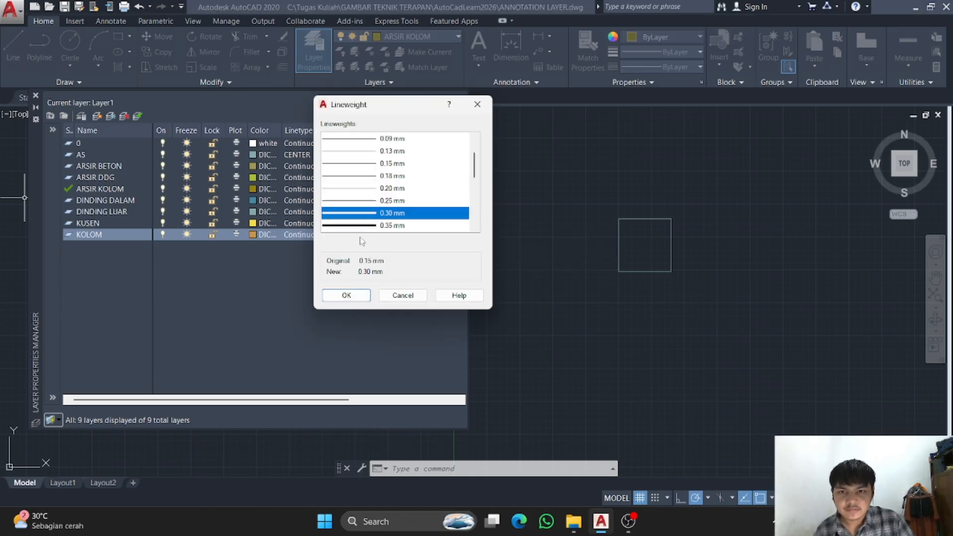
left_click(347, 295)
left_click(81, 116)
left_click(612, 118)
Create a layer named NOTASI and set its color to the green DIC 591
left_click(98, 117)
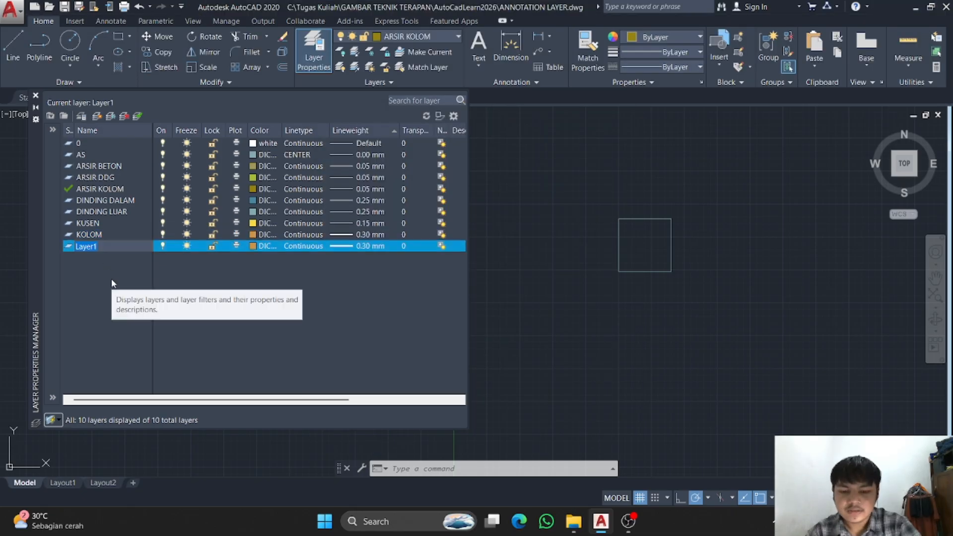
type("NOTASI")
left_click(259, 245)
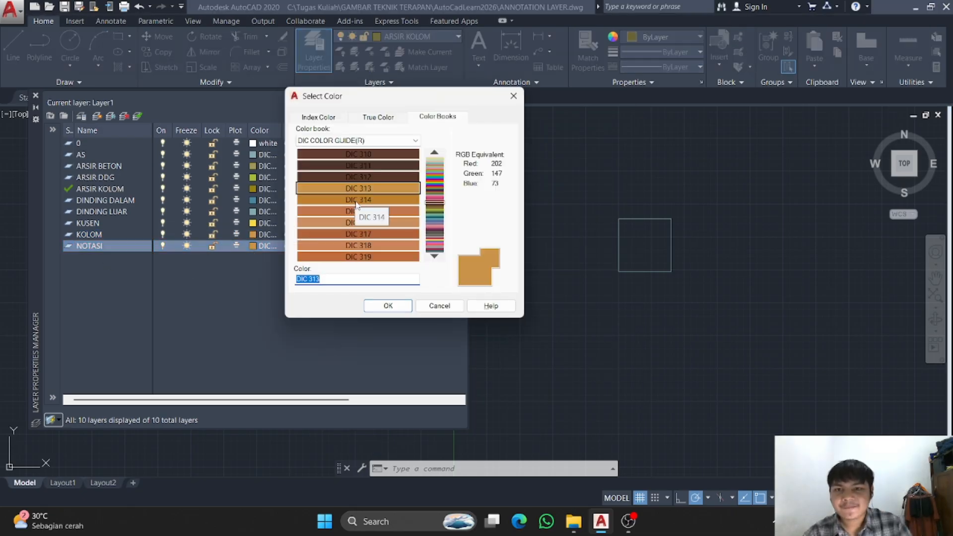
left_click(440, 167)
left_click(374, 234)
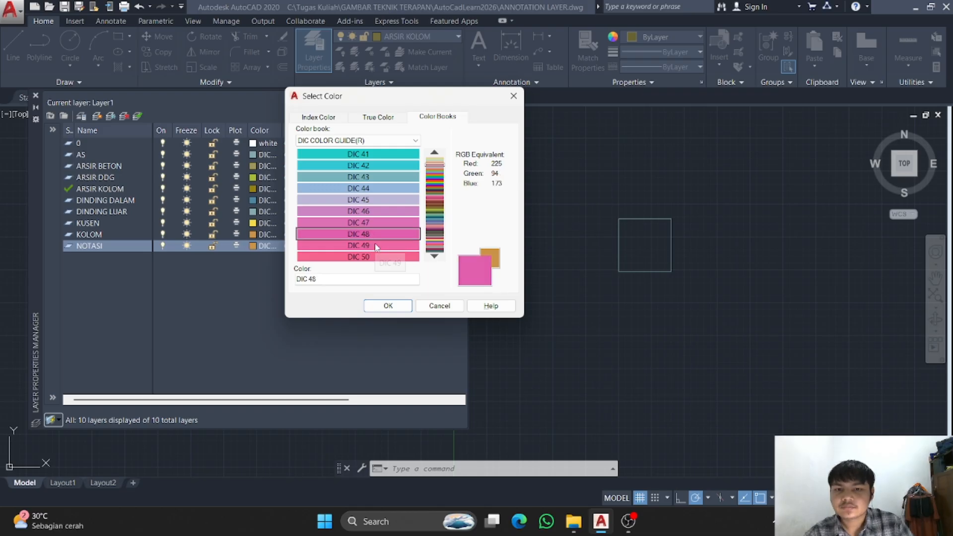
left_click(438, 254)
left_click(395, 236)
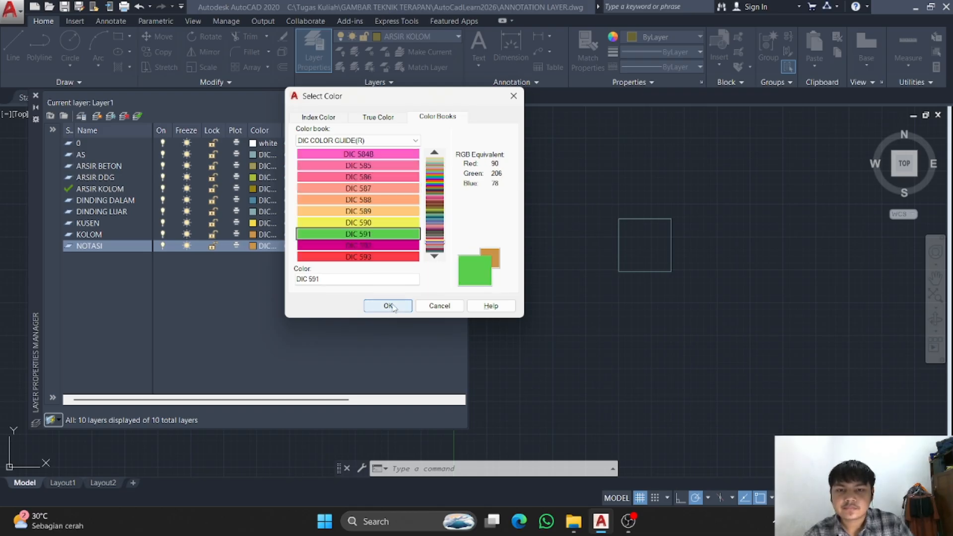
left_click(389, 306)
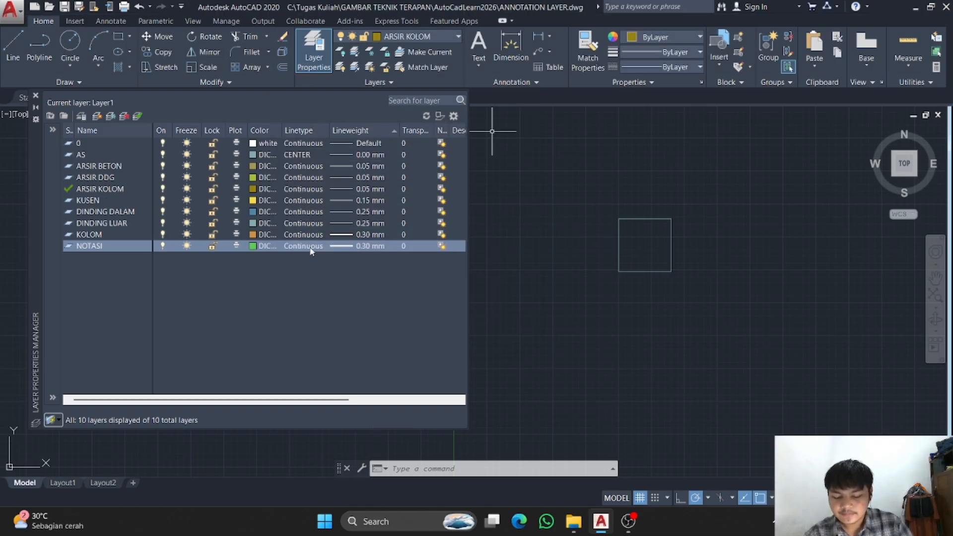
Set the lineweight of layer NOTASI to 0.13 mm
left_click(342, 246)
left_click(357, 163)
left_click(347, 295)
Create a layer named PONDASI and set its color to the purple-magenta DIC 632
left_click(97, 116)
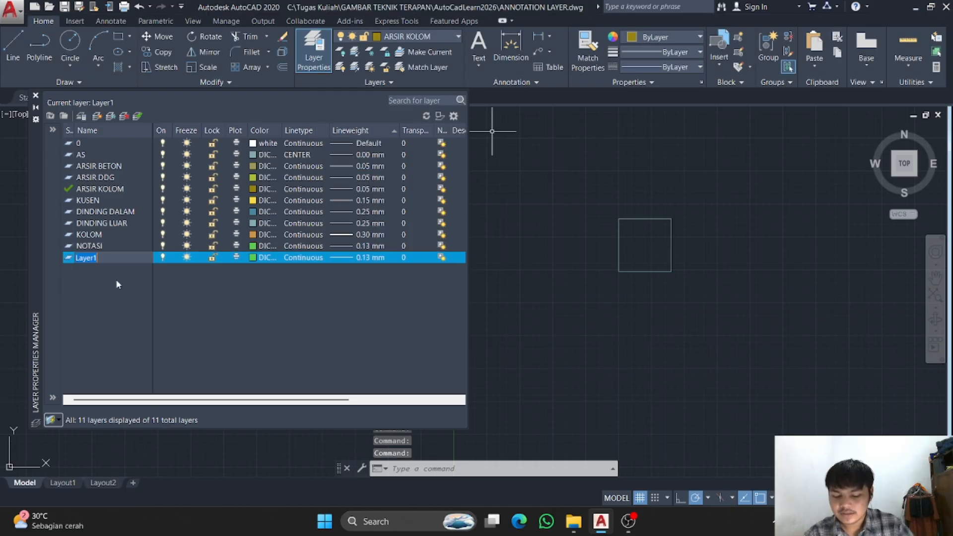
type("PONDASI")
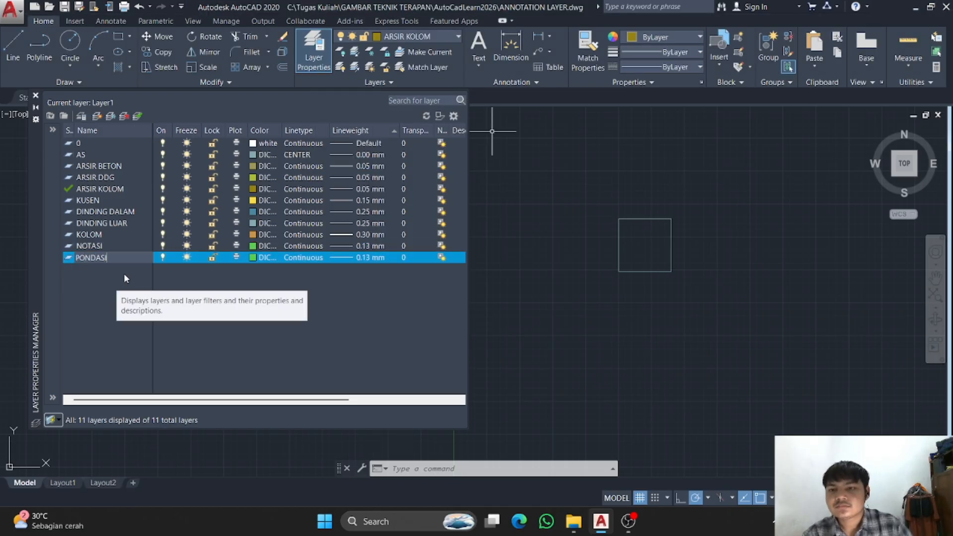
left_click(253, 258)
left_click(435, 256)
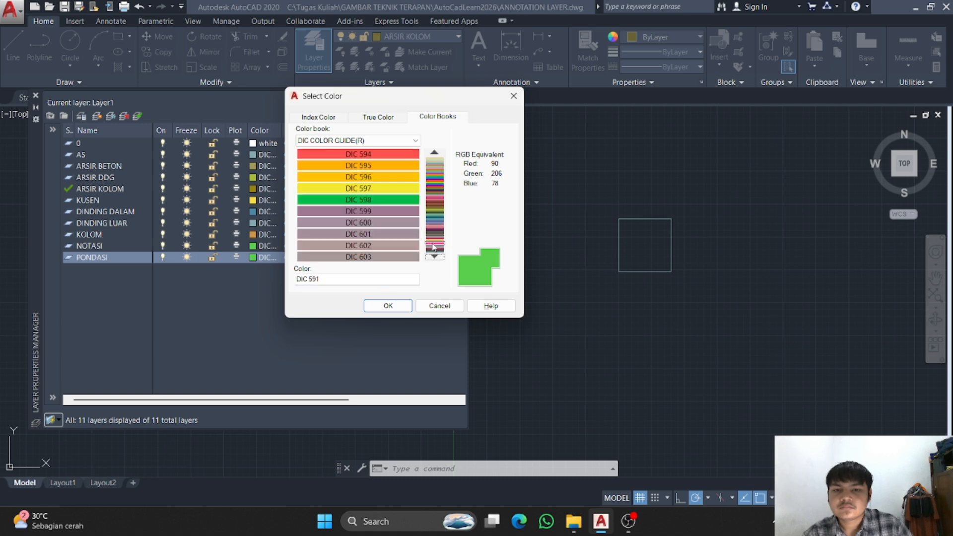
left_click(437, 257)
left_click(437, 258)
scroll(406, 223, "up", 3)
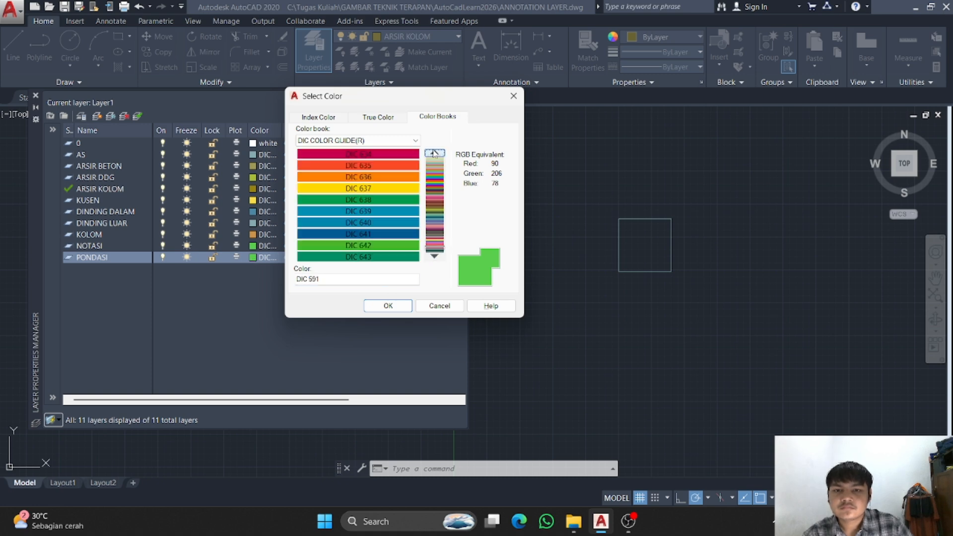
left_click(406, 245)
left_click(417, 210)
left_click(410, 223)
left_click(399, 245)
left_click(406, 257)
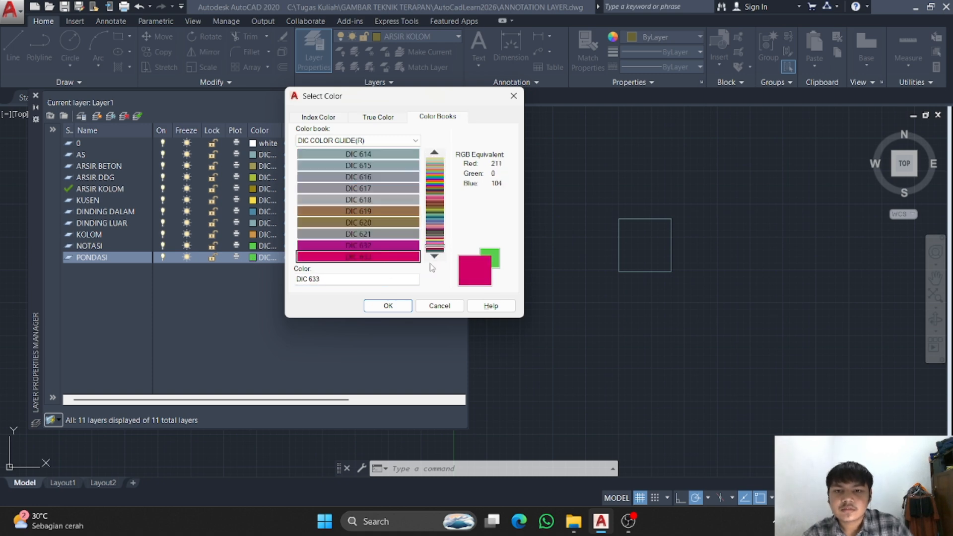
left_click(408, 246)
left_click(389, 306)
Set the lineweight of layer PONDASI to 0.20 mm
left_click(347, 212)
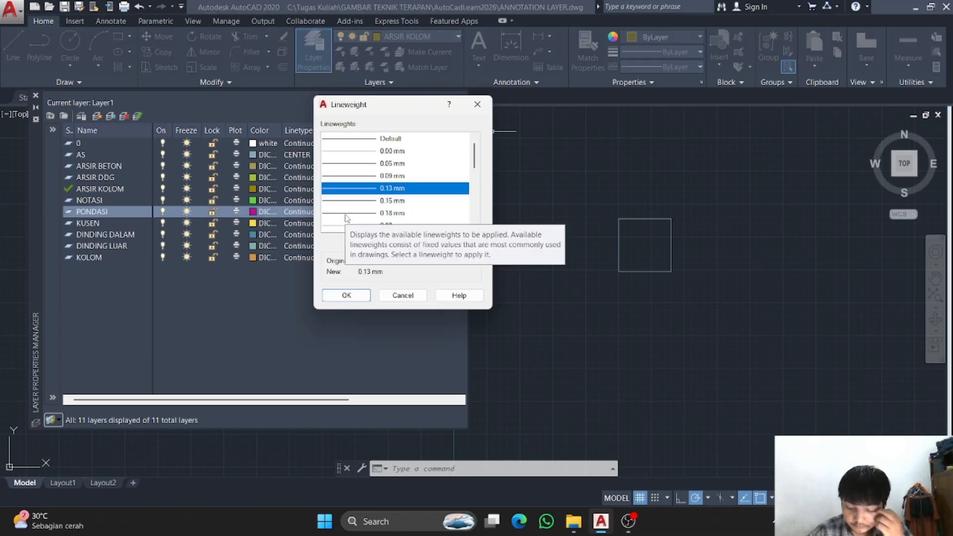
scroll(348, 219, "down", 2)
left_click(380, 153)
left_click(346, 295)
Create a layer named POTONGAN based on layer KOLOM
left_click(112, 258)
left_click(97, 116)
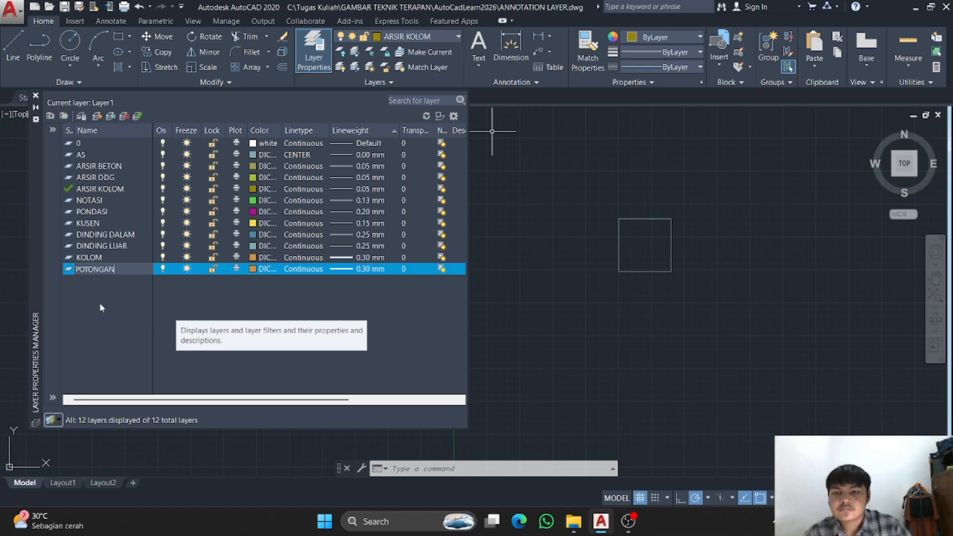
left_click(350, 212)
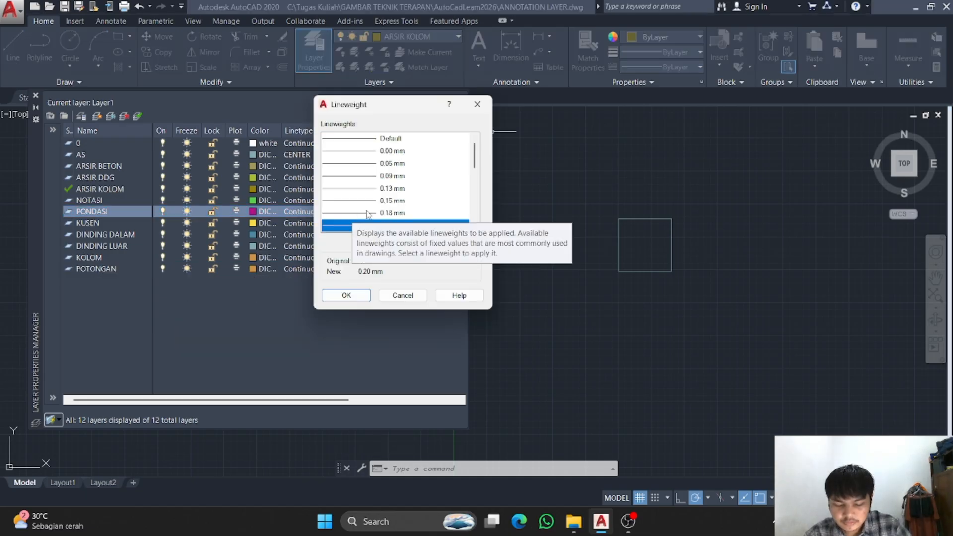
left_click(478, 104)
Set the color of layer POTONGAN to the orange-red DIC 635 from the DIC COLOR GUIDE(R) color book
left_click(122, 269)
left_click(254, 270)
left_click(439, 229)
left_click(434, 243)
left_click(434, 251)
left_click(436, 153)
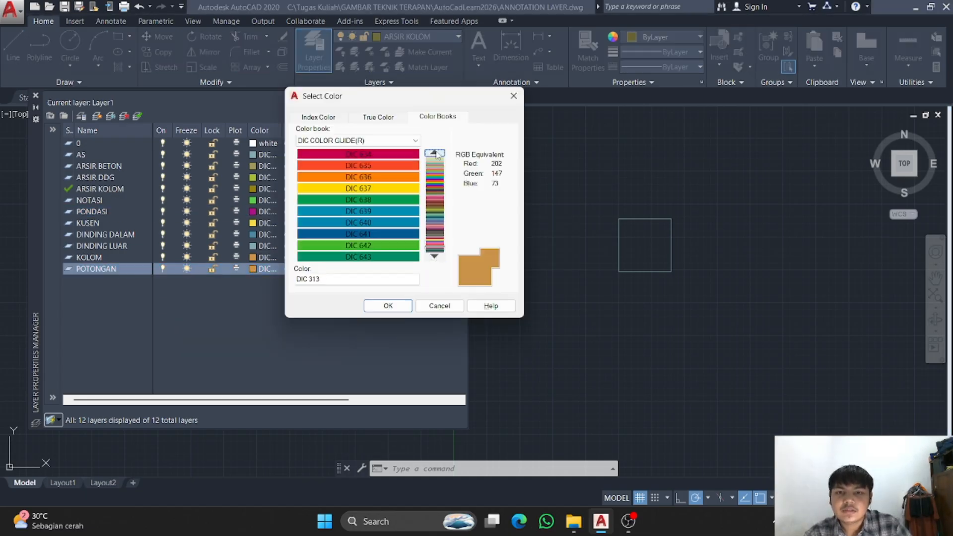
left_click(378, 189)
left_click(372, 166)
left_click(373, 213)
left_click(372, 245)
left_click(364, 189)
left_click(359, 166)
left_click(362, 177)
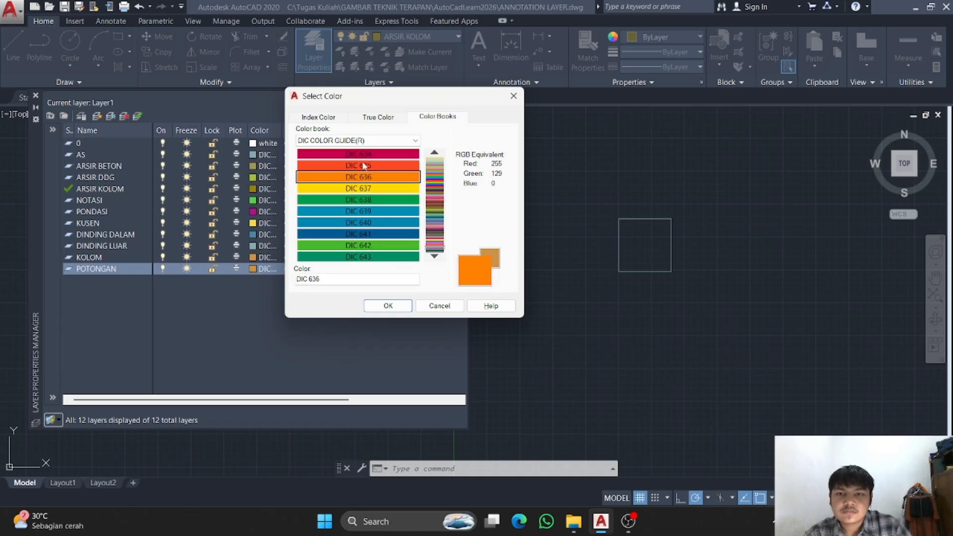
left_click(363, 164)
left_click(435, 153)
left_click(372, 259)
left_click(434, 256)
left_click(435, 153)
left_click(434, 256)
left_click(377, 166)
left_click(377, 158)
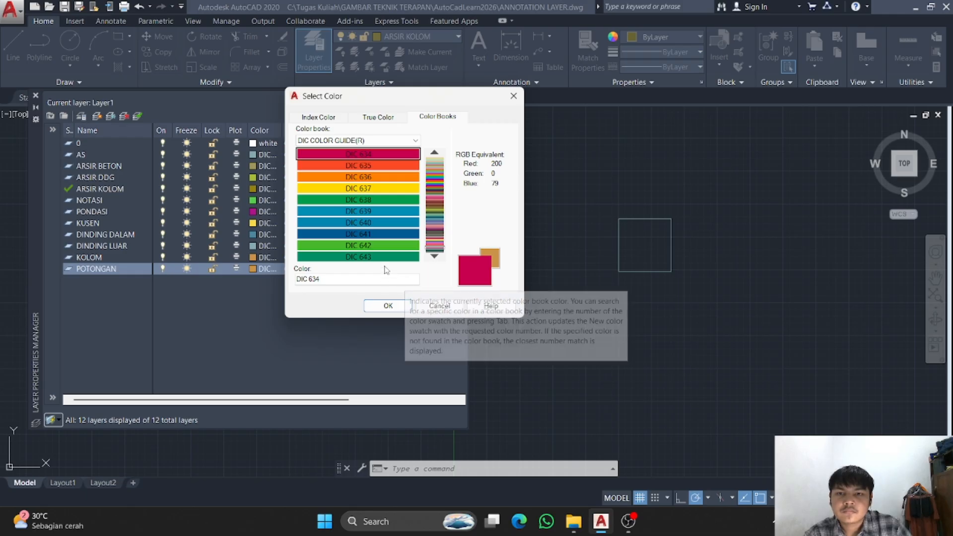
left_click(379, 167)
left_click(390, 309)
Set the lineweight of layer POTONGAN to 0.35 mm
left_click(348, 268)
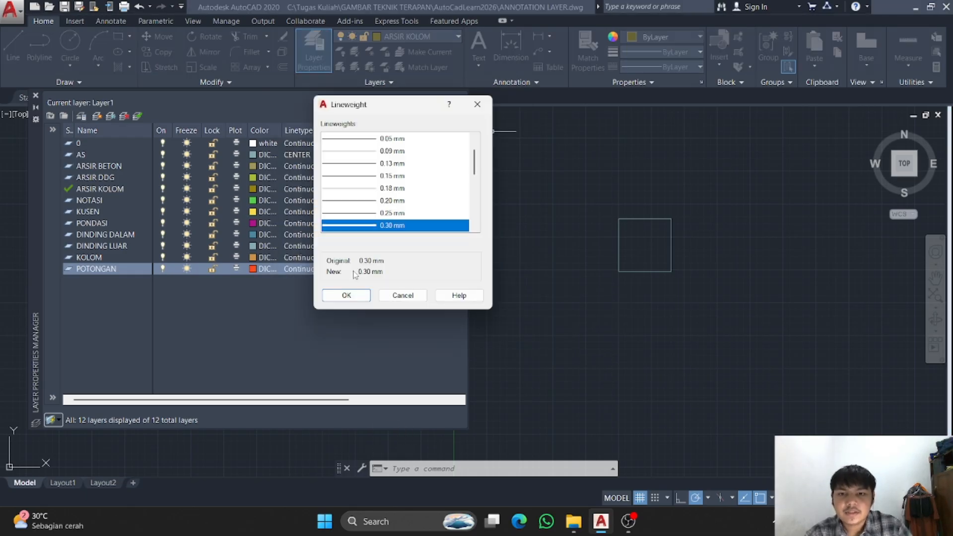
key("Down")
left_click(354, 295)
Create a layer named TEKS and set its color to the gray DIC 618
left_click(97, 117)
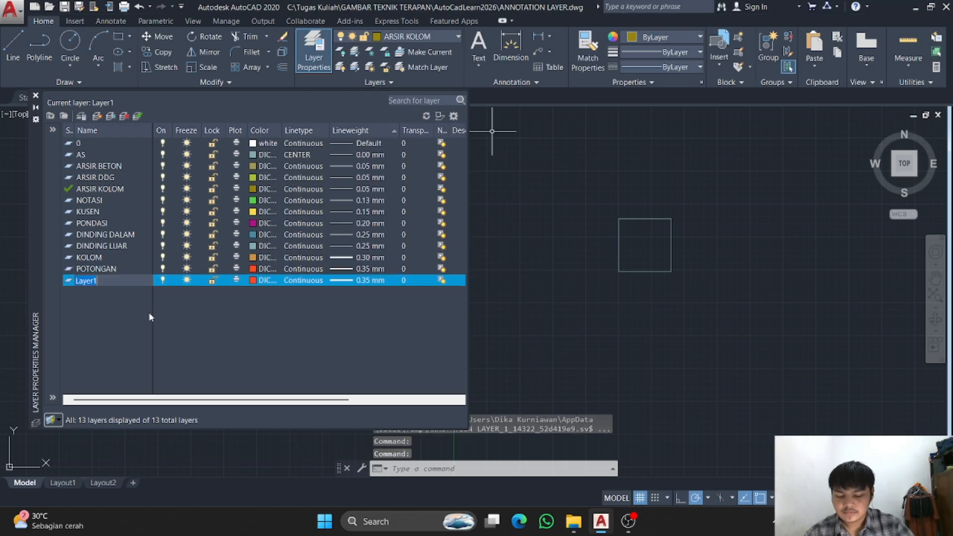
type("TEKS")
left_click(263, 280)
left_click(382, 178)
left_click(380, 189)
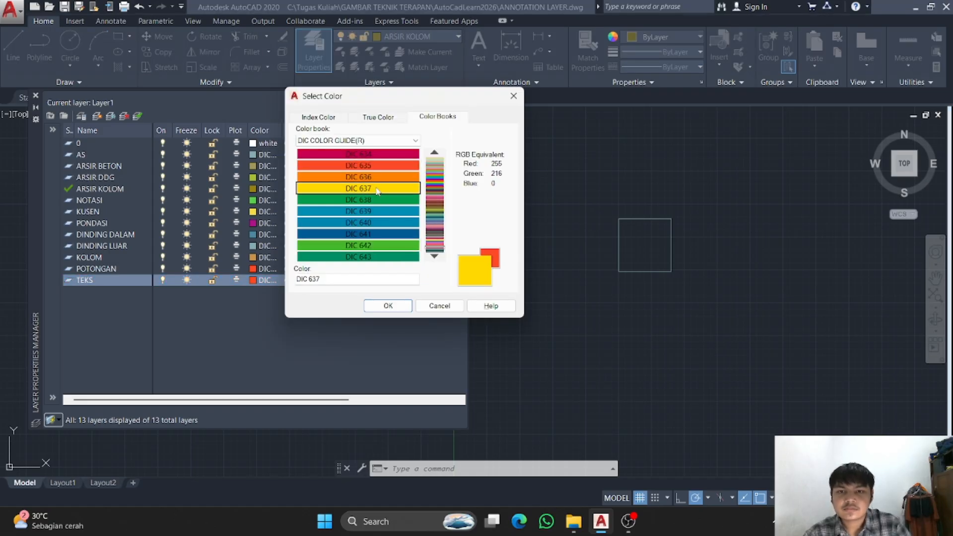
left_click(381, 178)
left_click(434, 153)
left_click(381, 235)
left_click(392, 201)
left_click(390, 306)
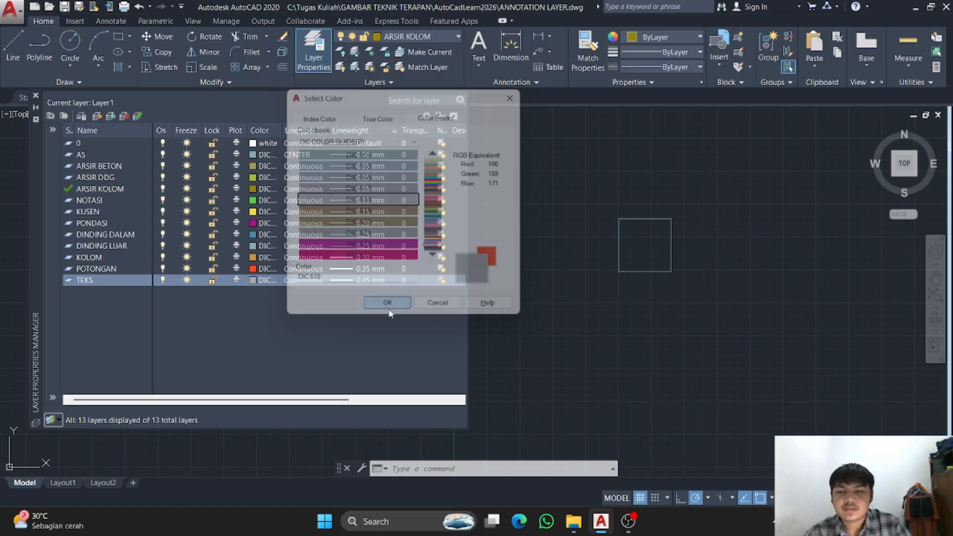
Set the lineweight of layer TEKS to 0.13 mm
left_click(367, 281)
scroll(367, 209, "up", 1)
left_click(369, 188)
left_click(349, 295)
Create a layer named ATAP and set its color to the teal DIC 94
left_click(97, 116)
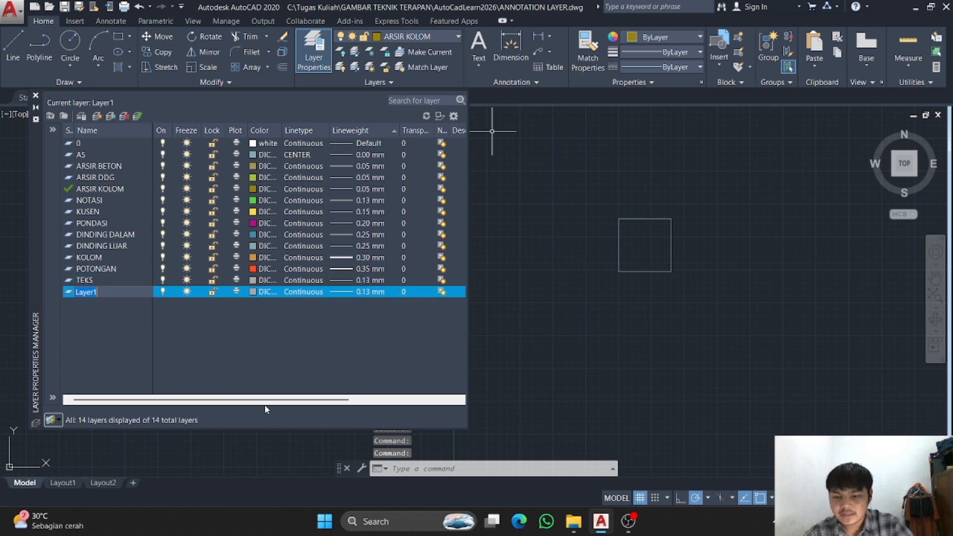
type("ATAP")
left_click(263, 291)
left_click(435, 257)
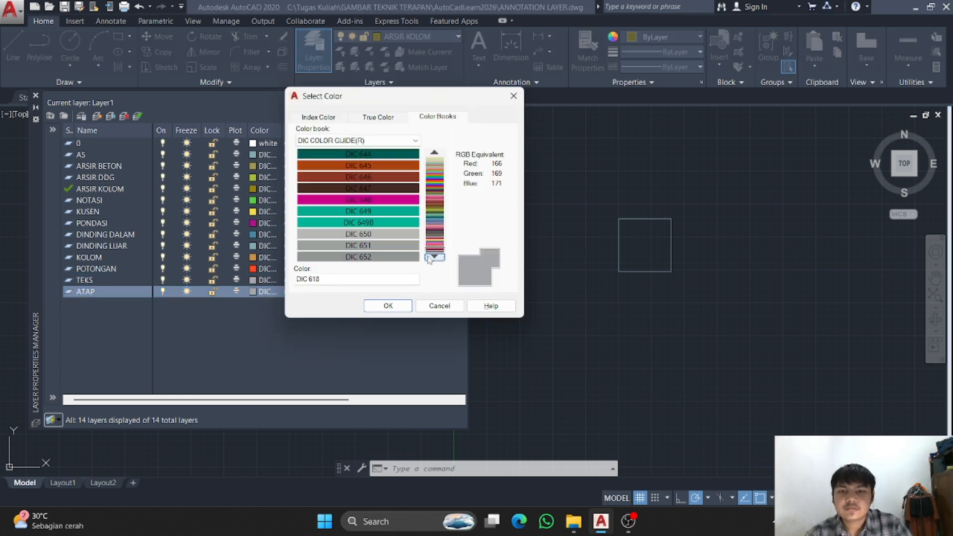
left_click_drag(434, 250, 438, 175)
left_click(384, 201)
left_click(398, 155)
left_click(441, 152)
left_click(441, 153)
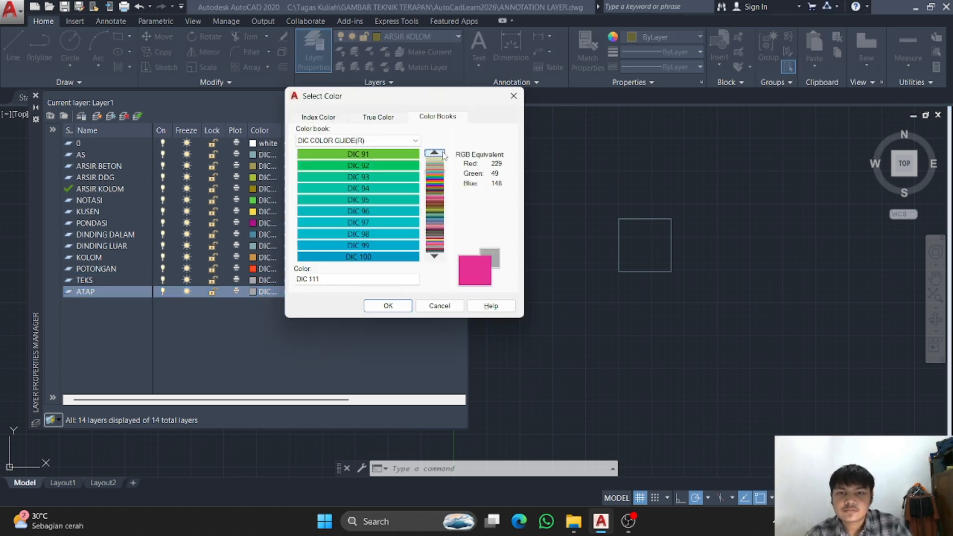
left_click(397, 187)
left_click(389, 305)
Set the lineweight of layer ATAP to 0.20 mm
left_click(354, 293)
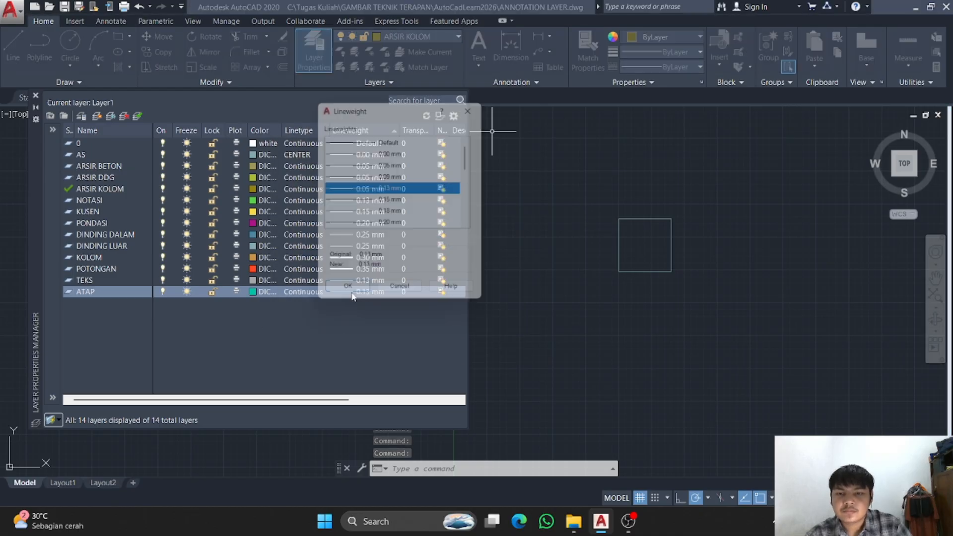
left_click(358, 226)
left_click(347, 295)
Create a layer named DAUN PINTU and give it a salmon-pink color from the DIC COLOR GUIDE(R) color book
left_click(97, 116)
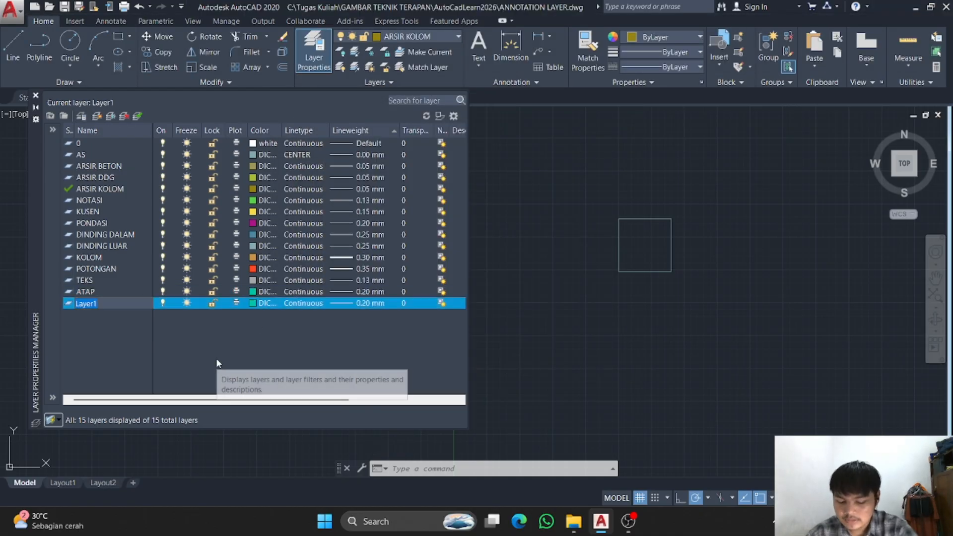
type("DAUN PINTU")
left_click(263, 303)
scroll(358, 208, "down", 3)
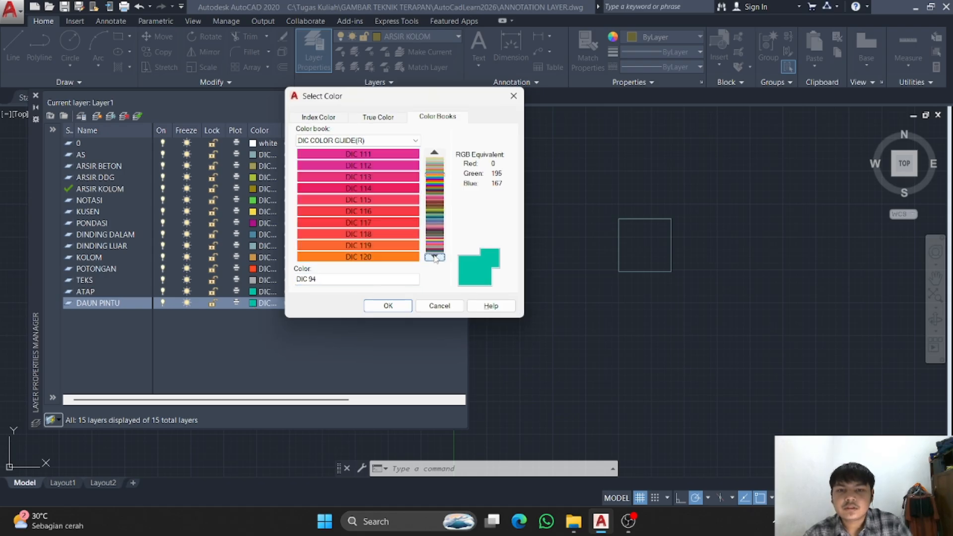
scroll(374, 222, "up", 1)
left_click(374, 222)
left_click(373, 246)
left_click(373, 257)
left_click(435, 257)
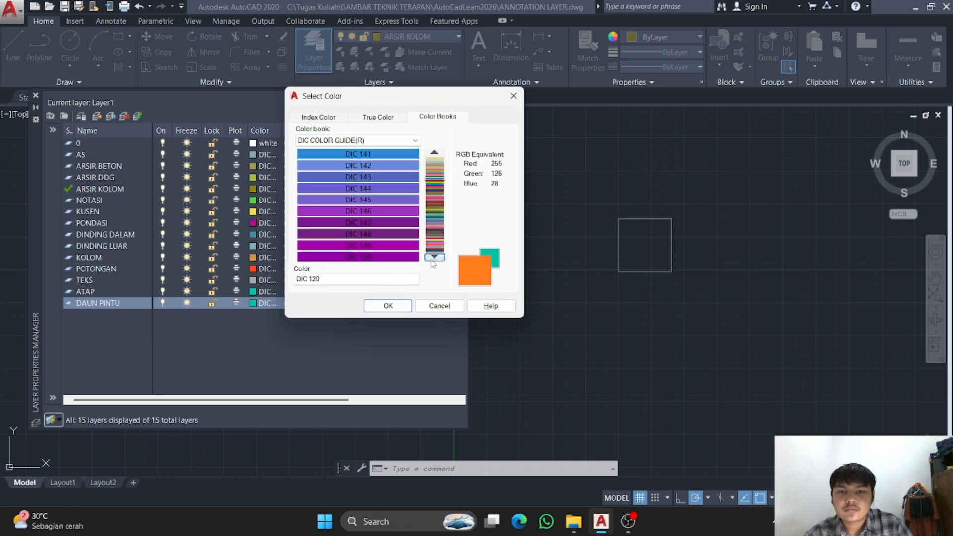
left_click(435, 257)
left_click(434, 257)
left_click(388, 200)
scroll(385, 222, "down", 2)
left_click(385, 245)
left_click(383, 198)
left_click(382, 174)
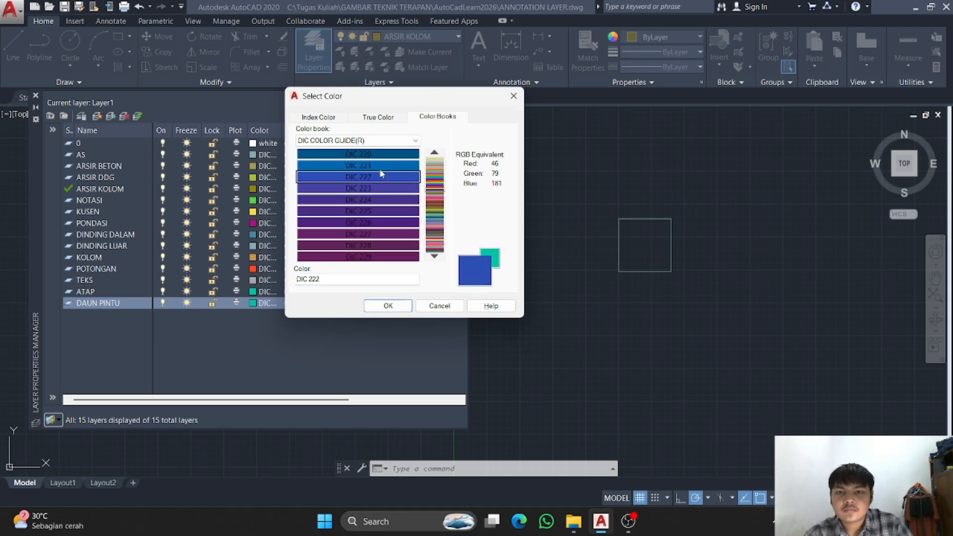
left_click(383, 166)
left_click_drag(432, 221, 435, 168)
left_click(441, 257)
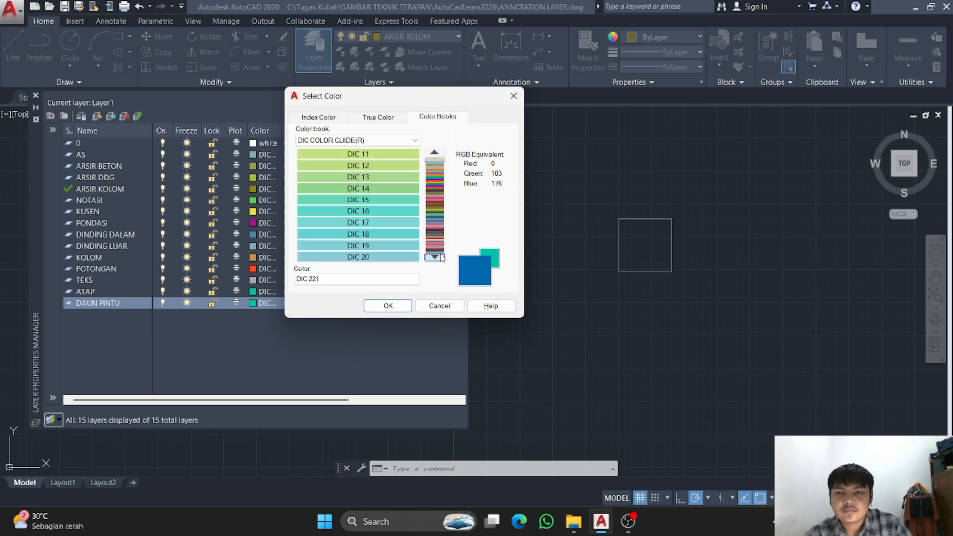
left_click(442, 257)
left_click(442, 257)
left_click(441, 257)
left_click(442, 257)
left_click(442, 258)
left_click(441, 257)
left_click(441, 257)
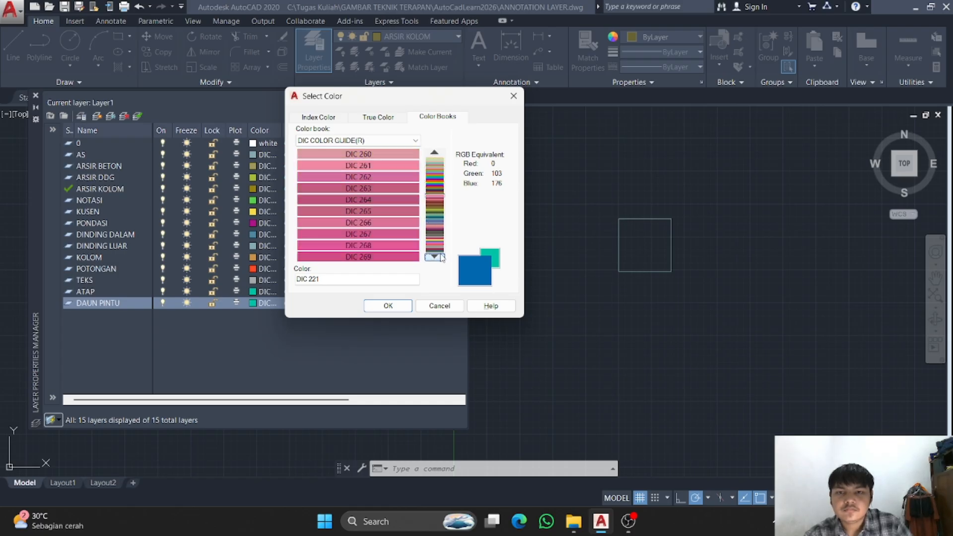
left_click(441, 257)
scroll(397, 173, "up", 1)
left_click(391, 167)
left_click(390, 155)
left_click(388, 306)
Add a new layer below DAUN PINTU and set the lineweight of layer DAUN PINTU to 0.09 mm
left_click(97, 116)
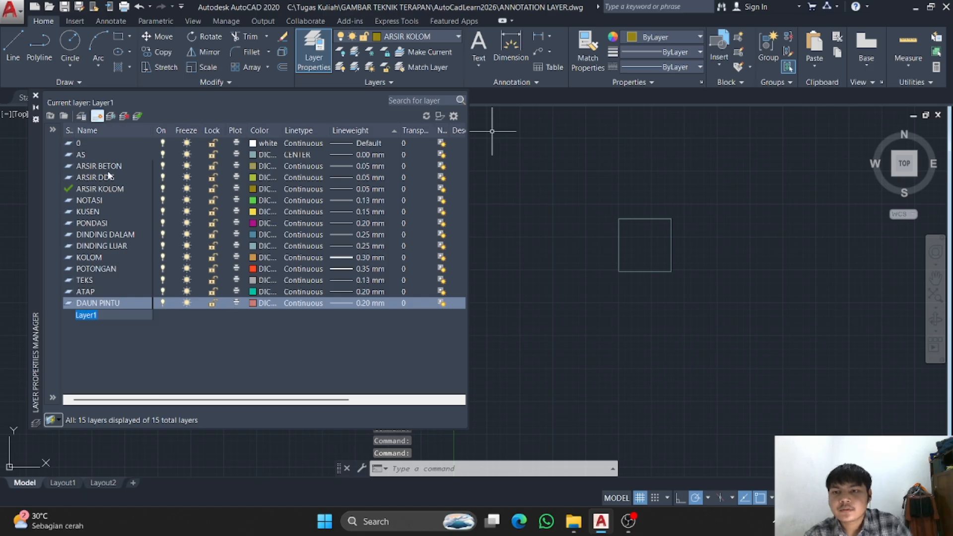
left_click(302, 303)
left_click(599, 175)
left_click(369, 303)
double_click(372, 176)
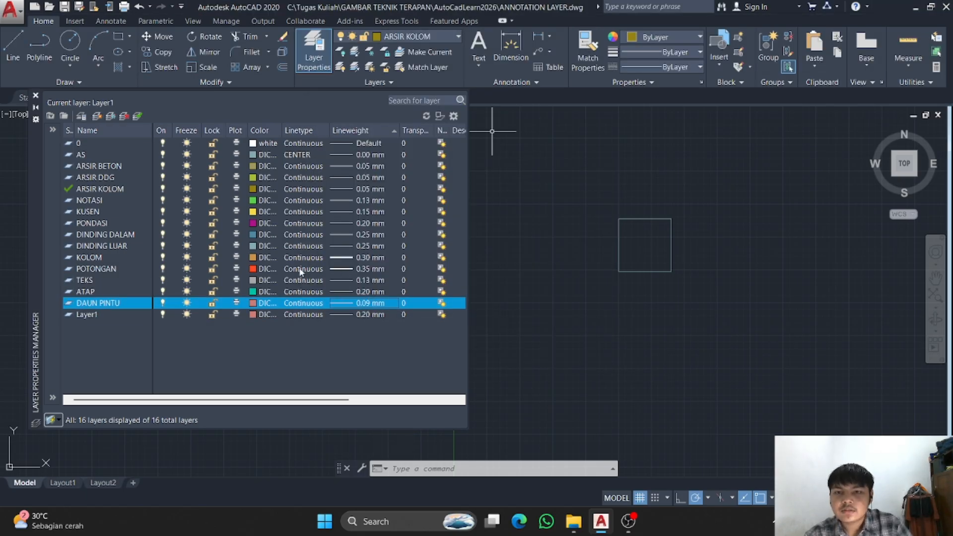
Load the DASHDOT linetype and assign it to layer POTONGAN
left_click(301, 271)
left_click(506, 325)
scroll(408, 252, "down", 5)
left_click(289, 255)
left_click(347, 296)
left_click(365, 247)
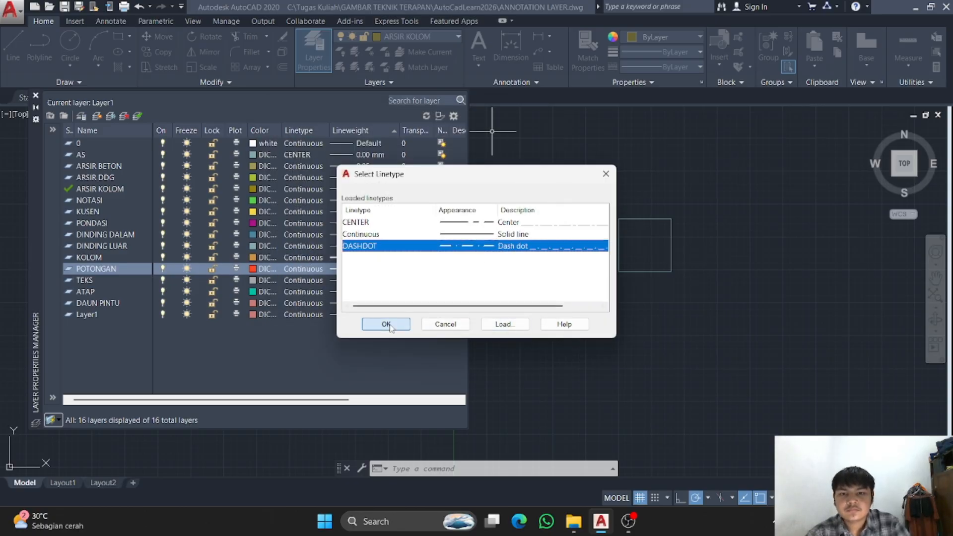
left_click(386, 325)
Make the newly added layer current and rename it GARIS LANTAI
left_click(229, 281)
double_click(109, 311)
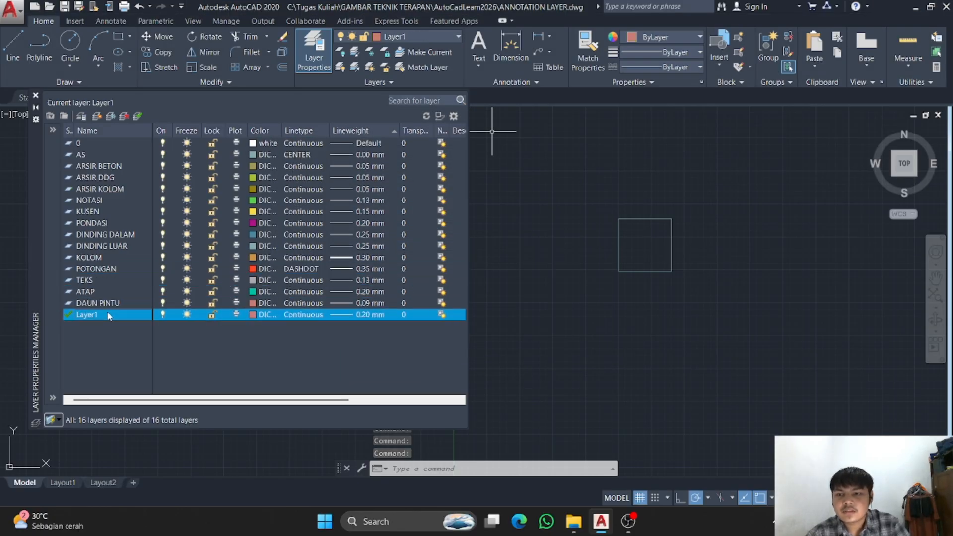
left_click(100, 312)
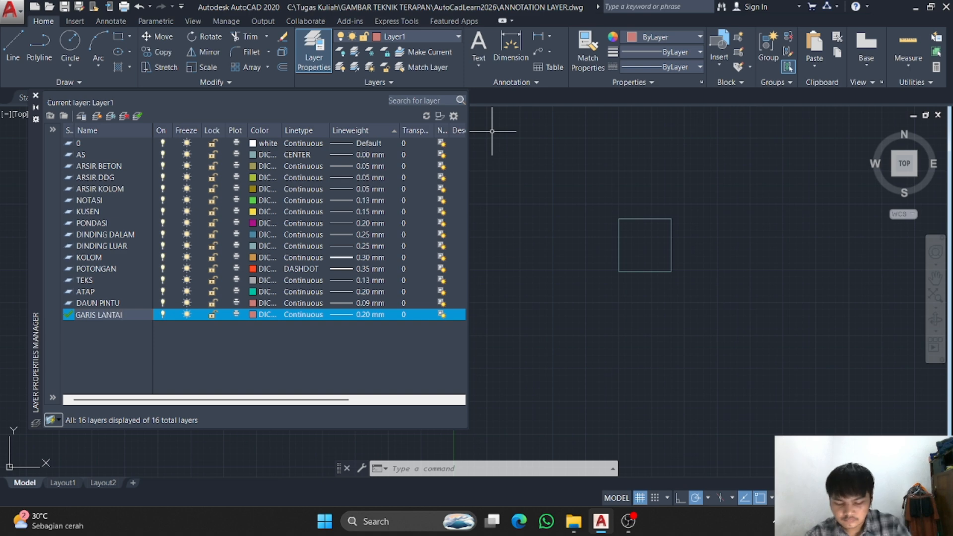
Set the color of layer GARIS LANTAI to the green DIC 649B from the DIC COLOR GUIDE(R) color book
left_click(254, 315)
left_click(370, 223)
left_click(374, 200)
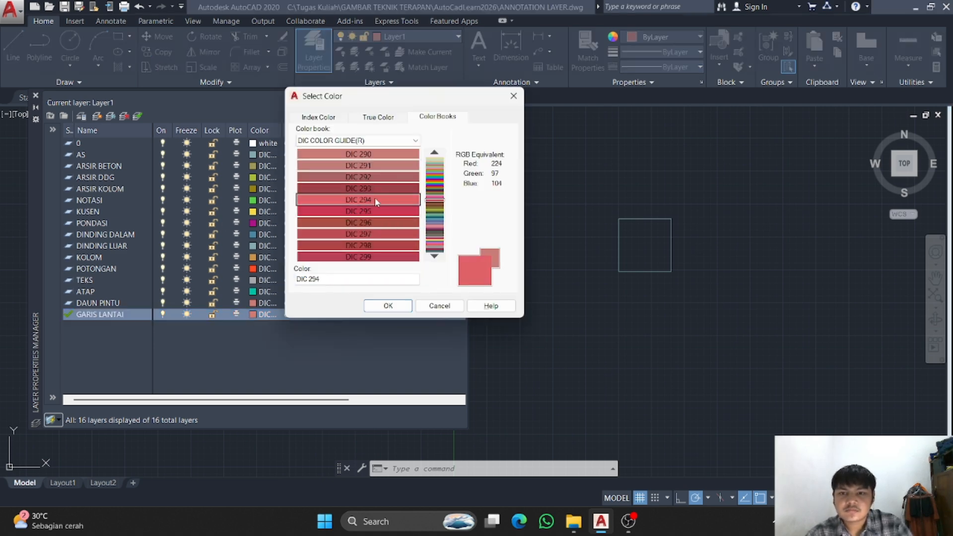
left_click(363, 247)
left_click(428, 249)
left_click(374, 222)
left_click(375, 257)
left_click(376, 235)
left_click(376, 223)
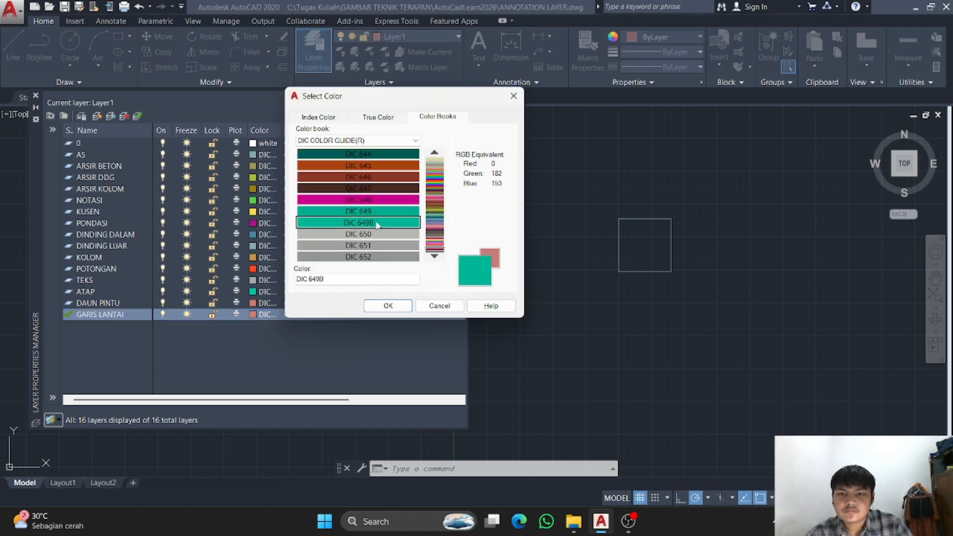
left_click(389, 306)
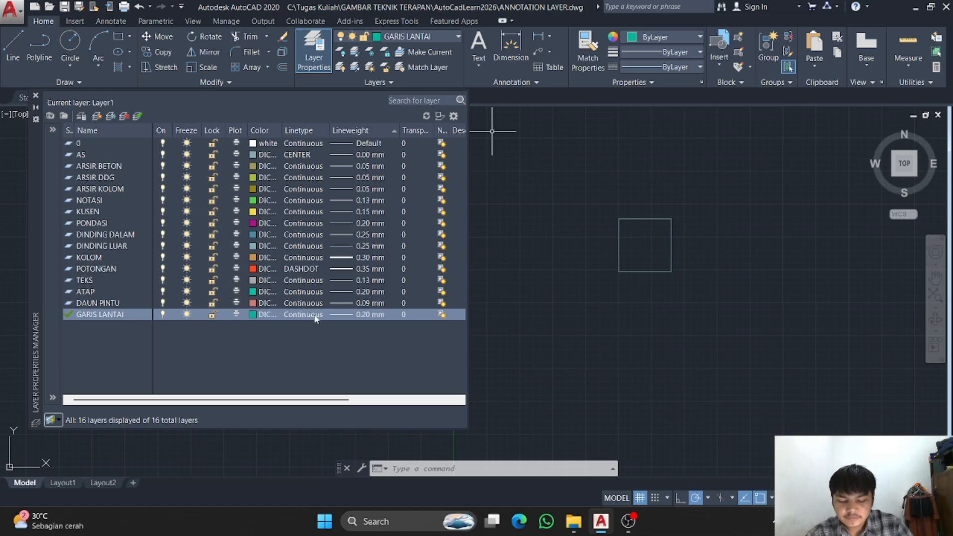
Set the lineweight of layer GARIS LANTAI to 0.15 mm and add a new layer named KOP
left_click(349, 314)
left_click(379, 201)
left_click(346, 295)
left_click(97, 116)
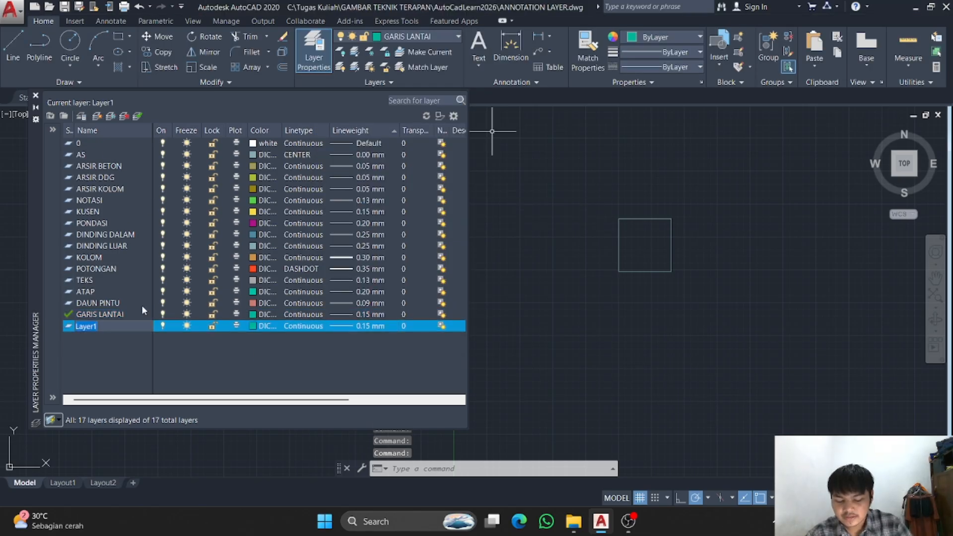
type("KOP")
Set the color of layer KOP to the dark blue DIC 254
left_click(257, 326)
left_click(431, 178)
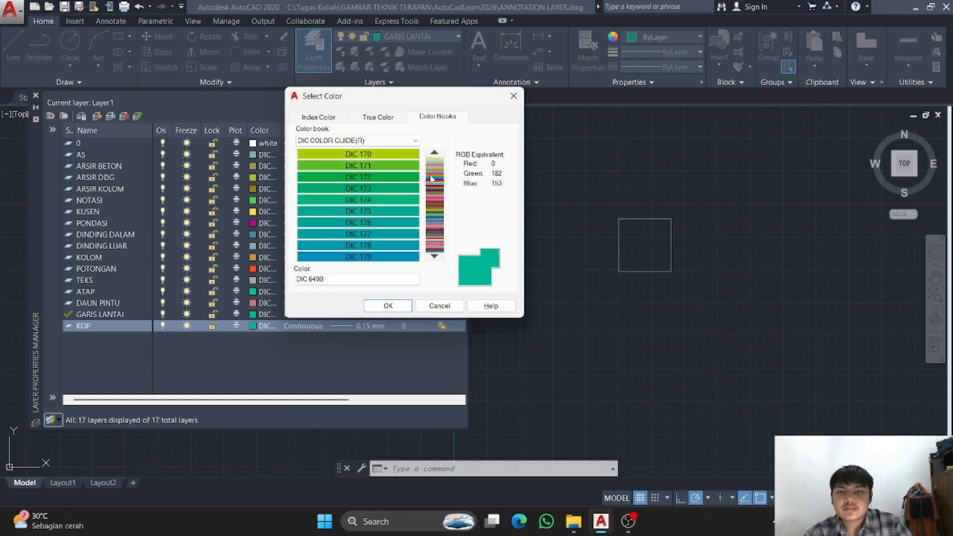
left_click(431, 180)
left_click(391, 189)
left_click(391, 200)
left_click(434, 153)
left_click(434, 194)
left_click(391, 200)
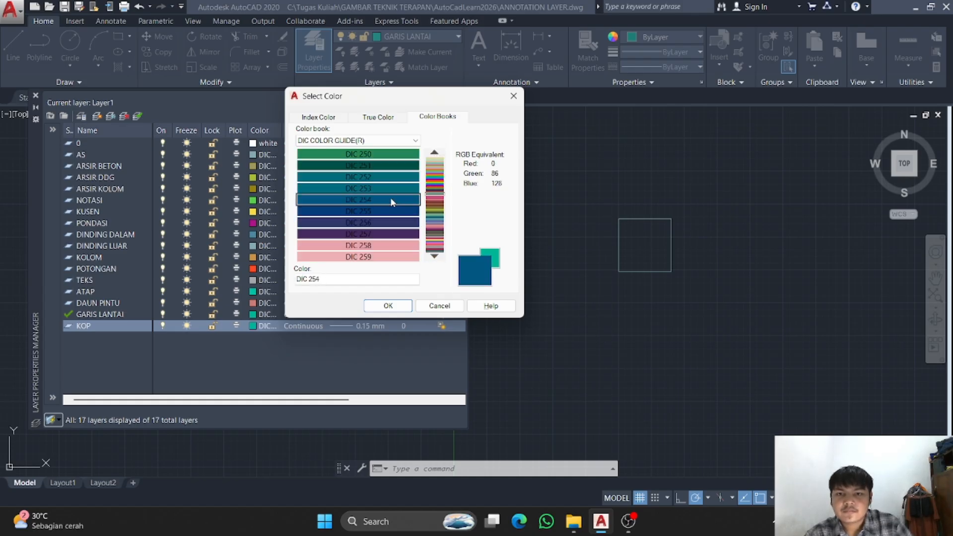
left_click(387, 304)
Change the color of layer KOP to the blue DIC 579B from the DIC COLOR GUIDE(R) color book
left_click(259, 325)
left_click(434, 257)
left_click(430, 215)
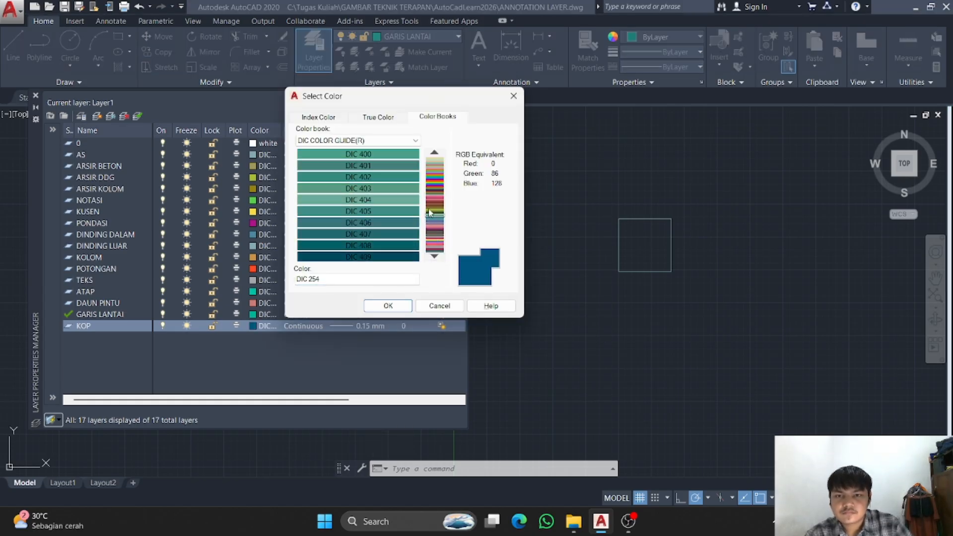
left_click(431, 224)
left_click(431, 235)
left_click(432, 242)
left_click(380, 163)
left_click(380, 155)
left_click(387, 306)
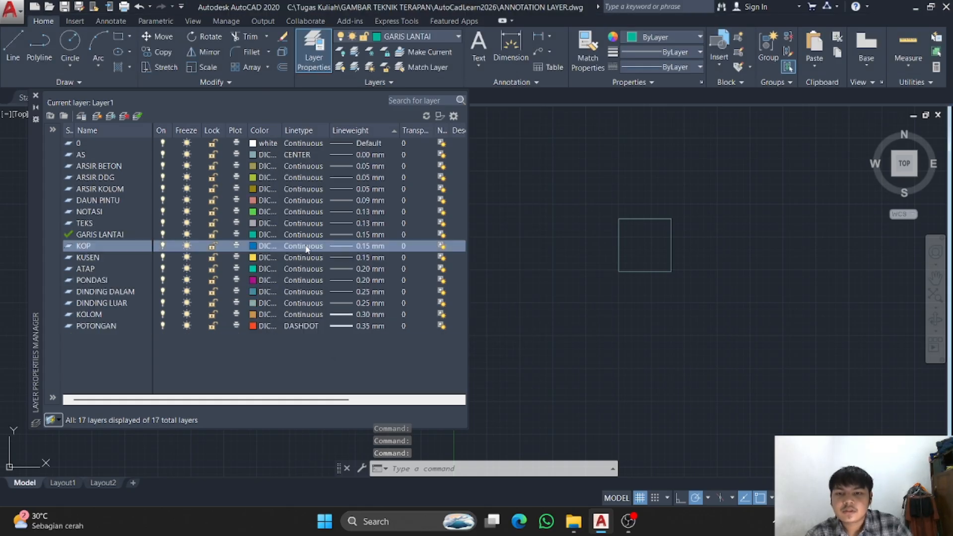
Set the lineweight of layer KOP to 0.20 mm
left_click(359, 247)
left_click(357, 225)
left_click(349, 300)
Create a layer named POTONGAN TANAH based on POTONGAN and set its color to the brown DIC 324
left_click(99, 326)
left_click(97, 116)
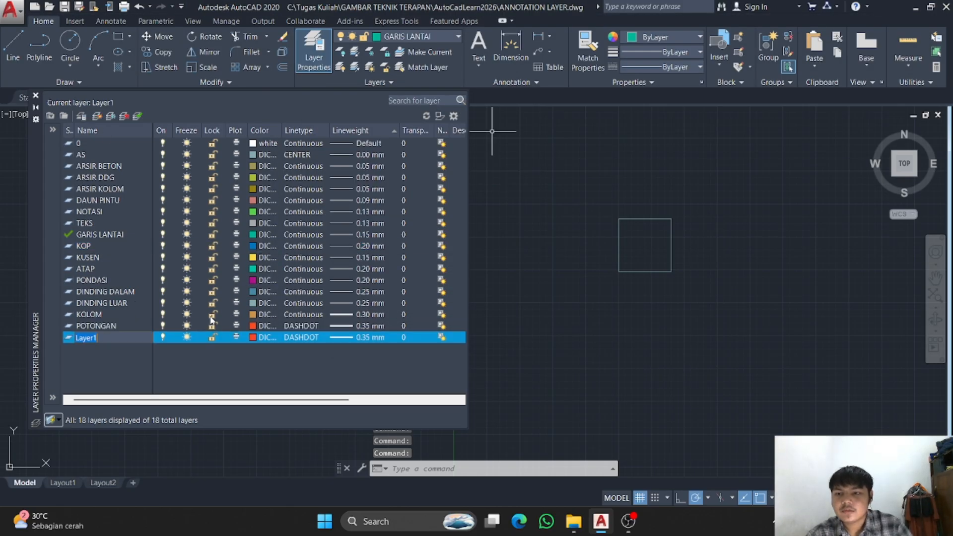
type("POTONGAN TANAH")
left_click(254, 337)
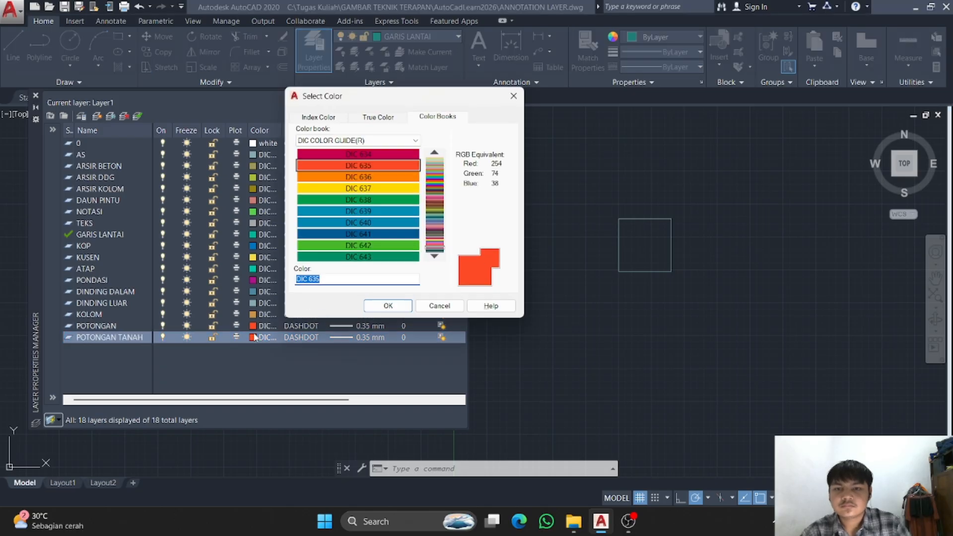
left_click(432, 206)
left_click(363, 178)
left_click(368, 166)
left_click(392, 210)
left_click(394, 201)
left_click(436, 152)
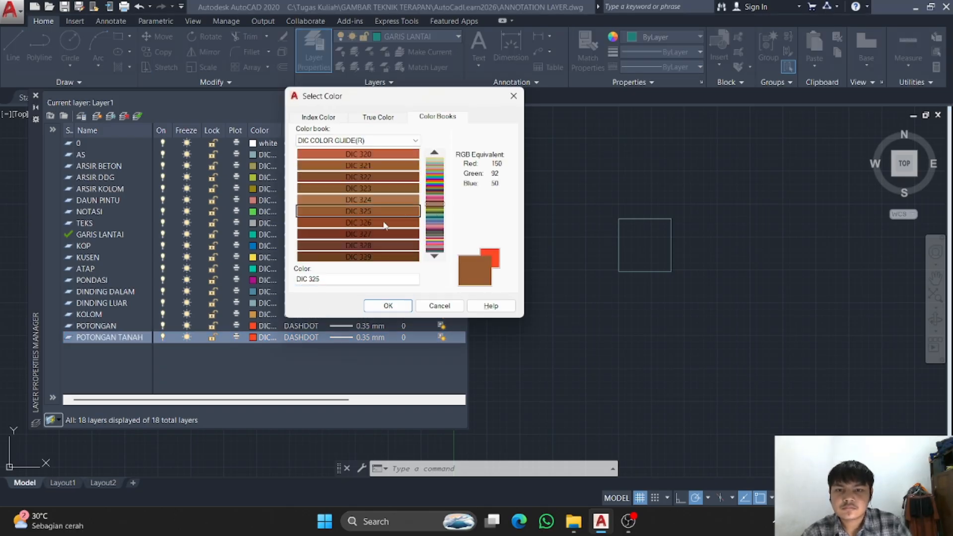
left_click(358, 200)
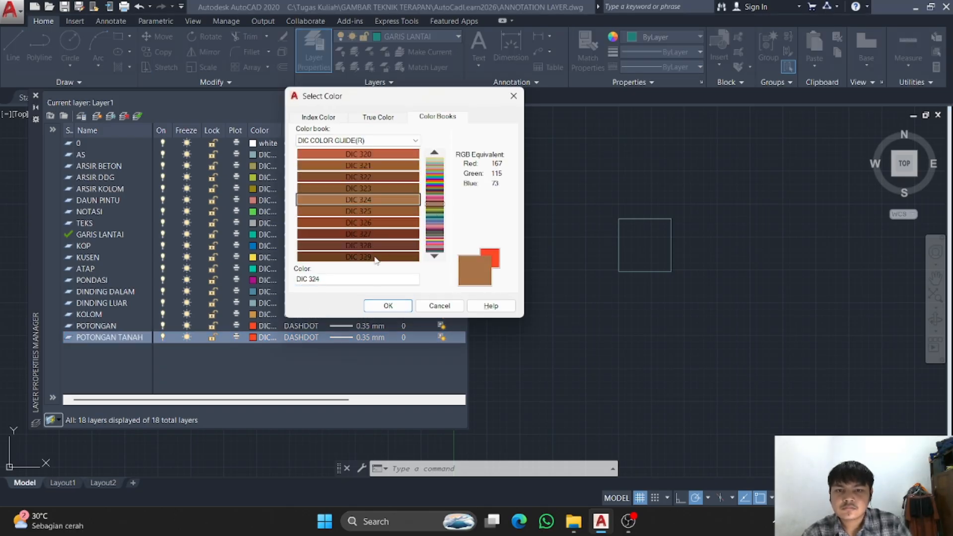
left_click(388, 306)
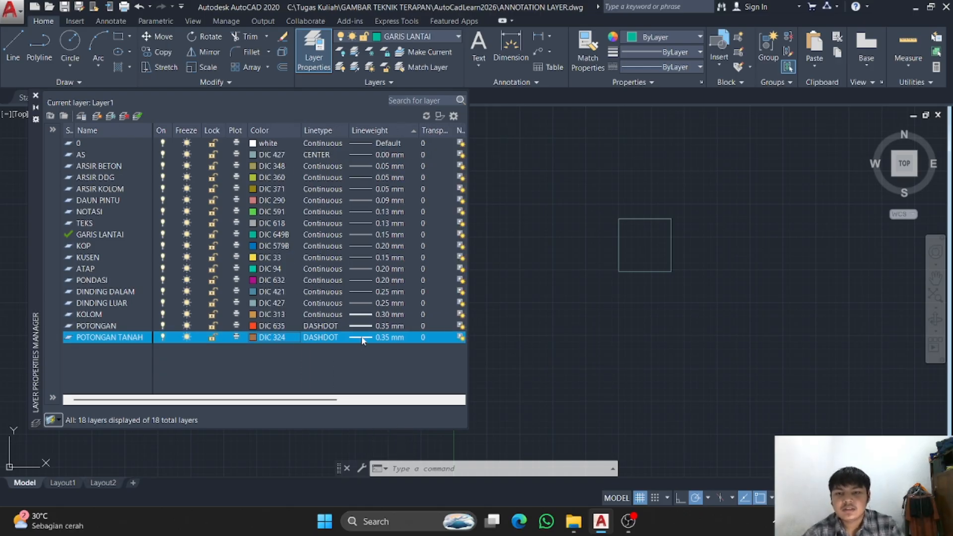
Set the linetype of layer POTONGAN TANAH to Continuous
left_click(325, 337)
left_click(347, 227)
left_click(395, 342)
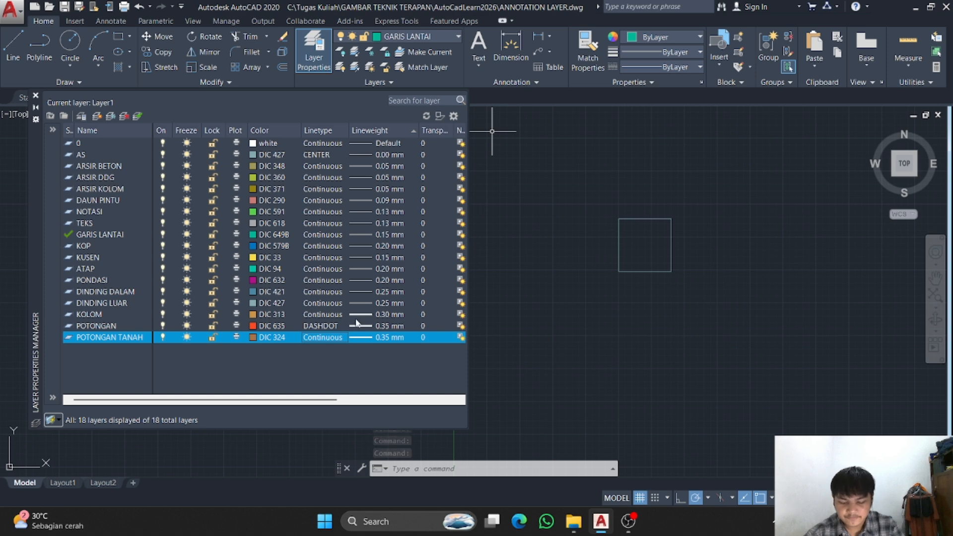
Create a layer named JUDUL and set its color to the crimson DIC 634
left_click(98, 118)
type("JUDUL")
left_click(268, 349)
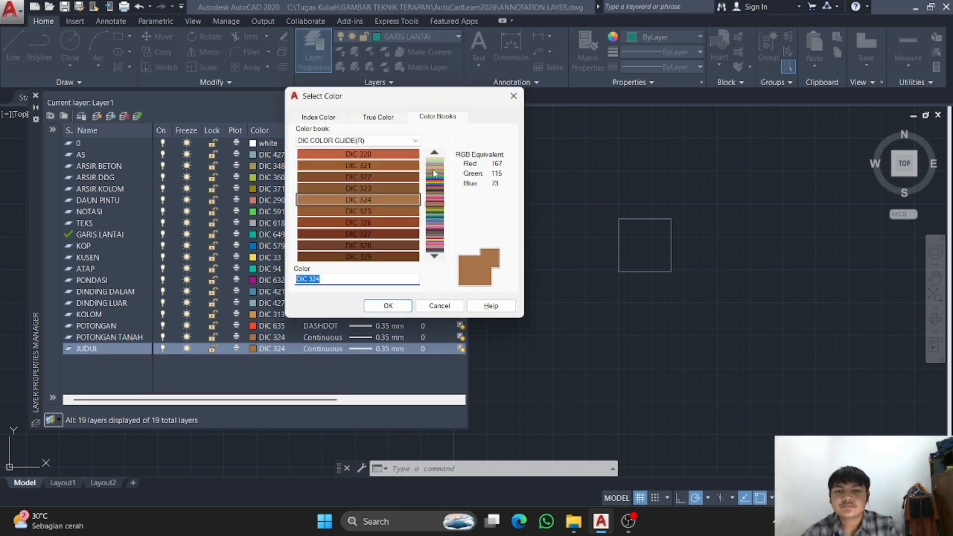
left_click(438, 177)
left_click_drag(437, 177, 438, 243)
left_click(435, 152)
left_click(393, 257)
left_click(436, 251)
left_click(385, 155)
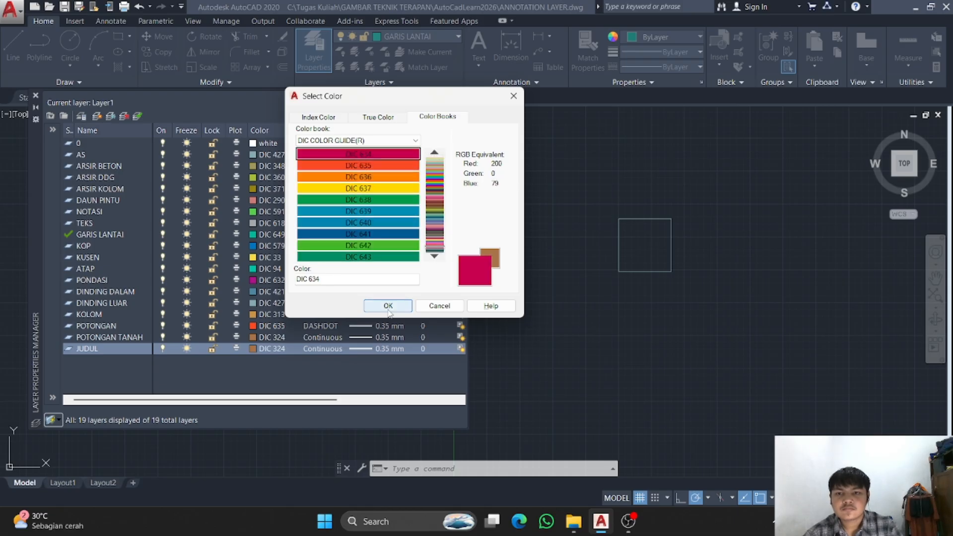
left_click(389, 307)
Set the lineweight of layer JUDUL to 0.30 mm
left_click(378, 349)
left_click(383, 213)
left_click(370, 294)
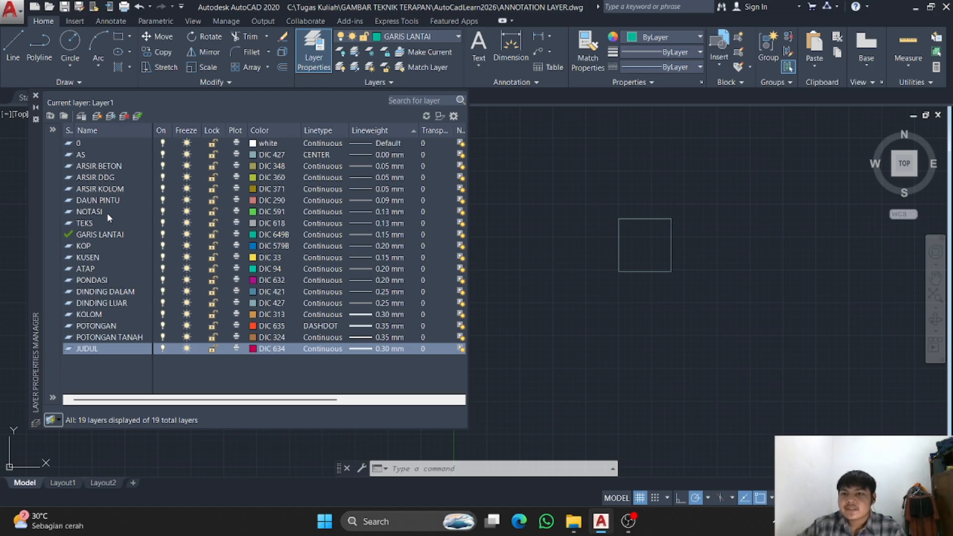
Make layer AS current and examine the linetype of the existing square up close
double_click(67, 154)
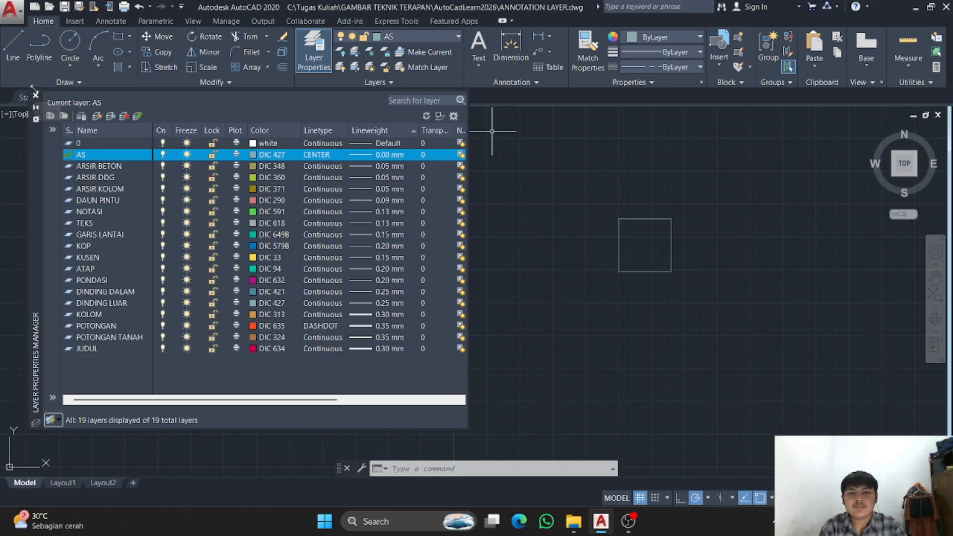
scroll(633, 233, "up", 4)
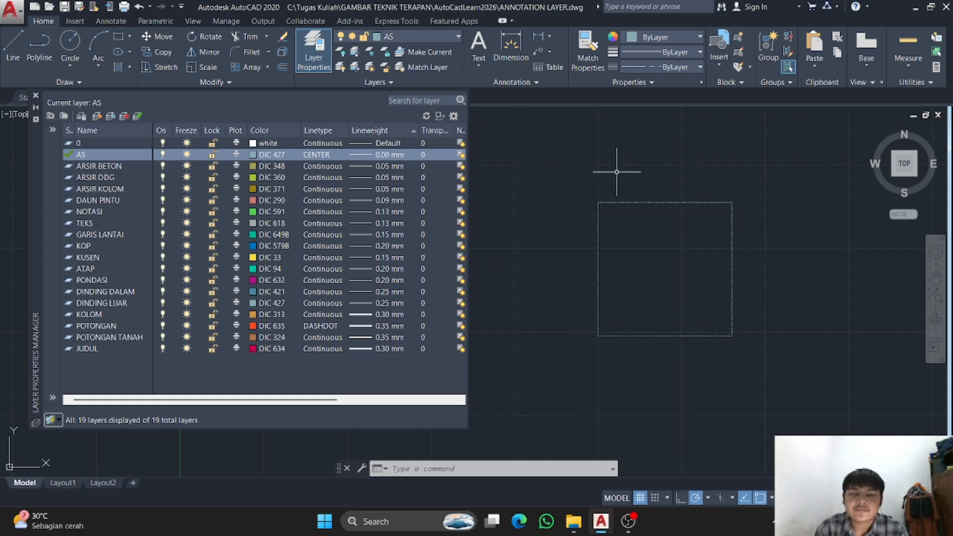
left_click(620, 211)
left_click(566, 223)
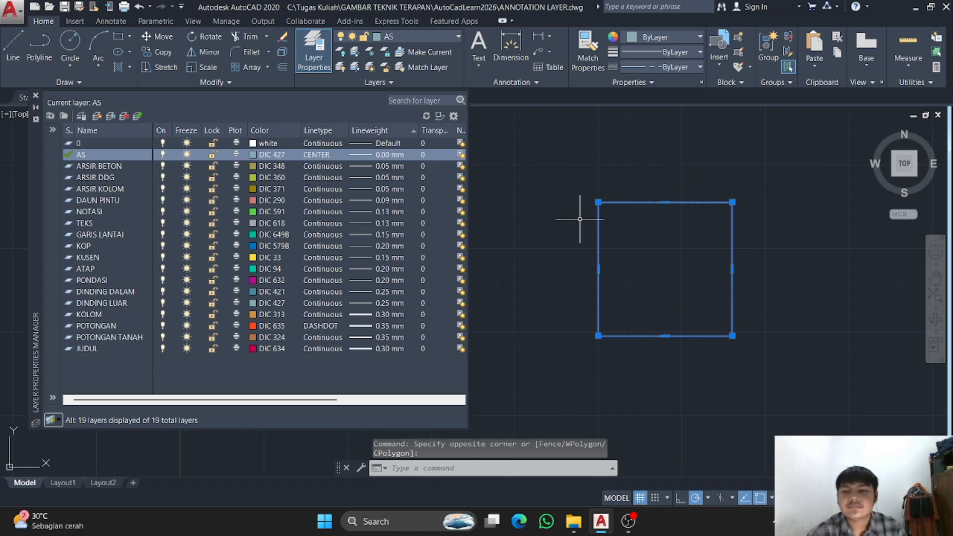
key("Escape")
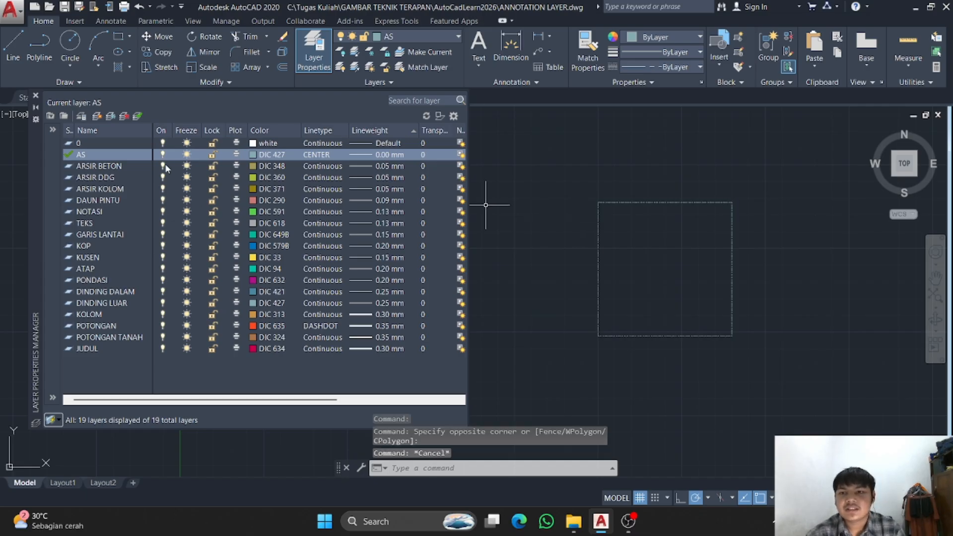
left_click(142, 164)
left_click(139, 154)
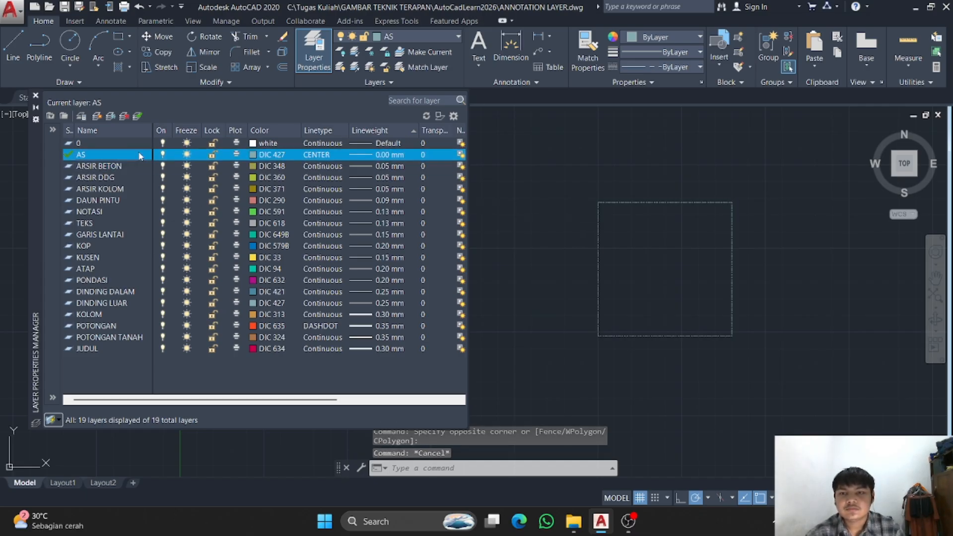
scroll(613, 248, "up", 2)
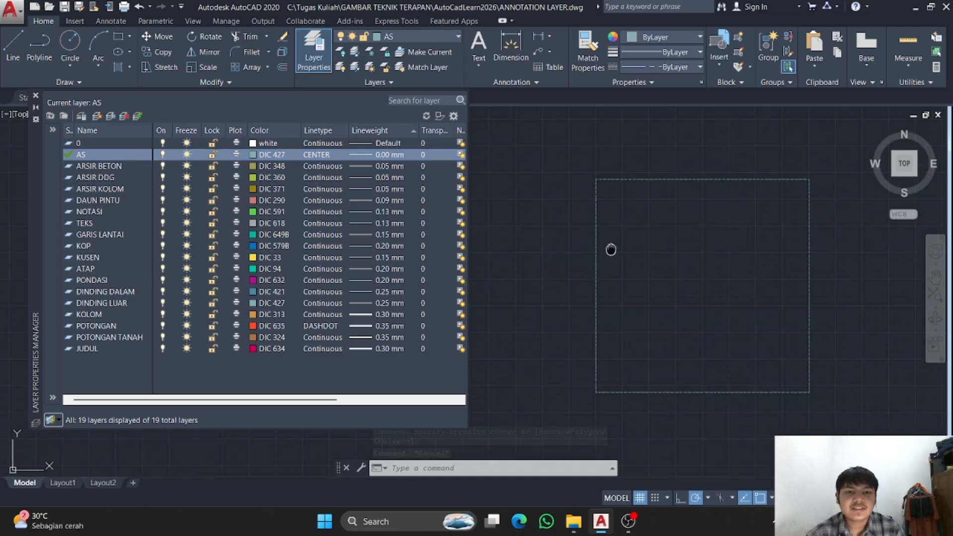
Make JUDUL the current layer and close the layer manager
left_click(358, 349)
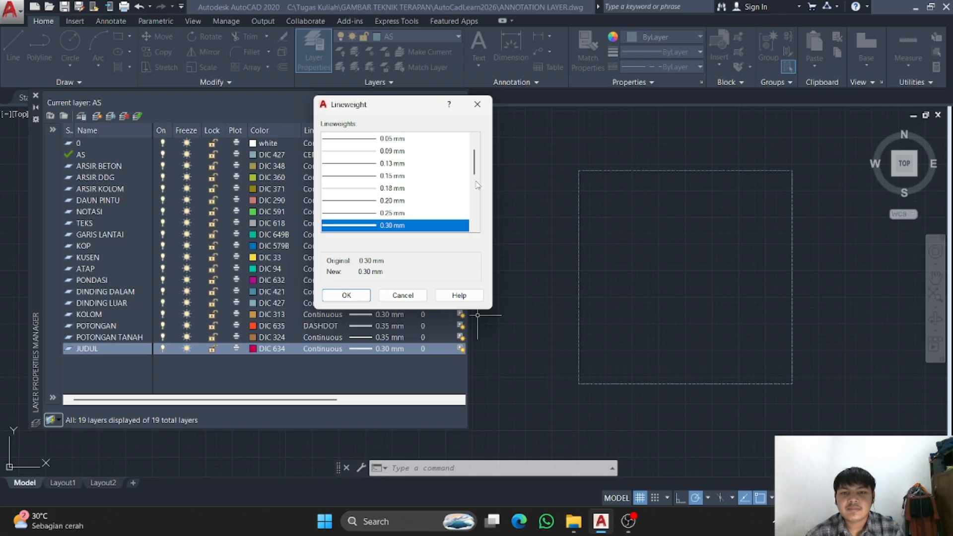
left_click(478, 104)
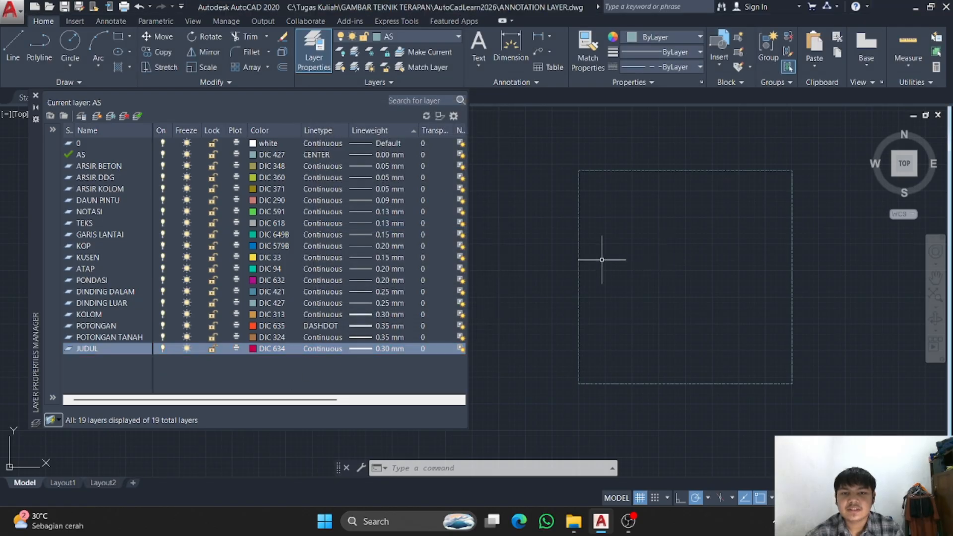
double_click(70, 350)
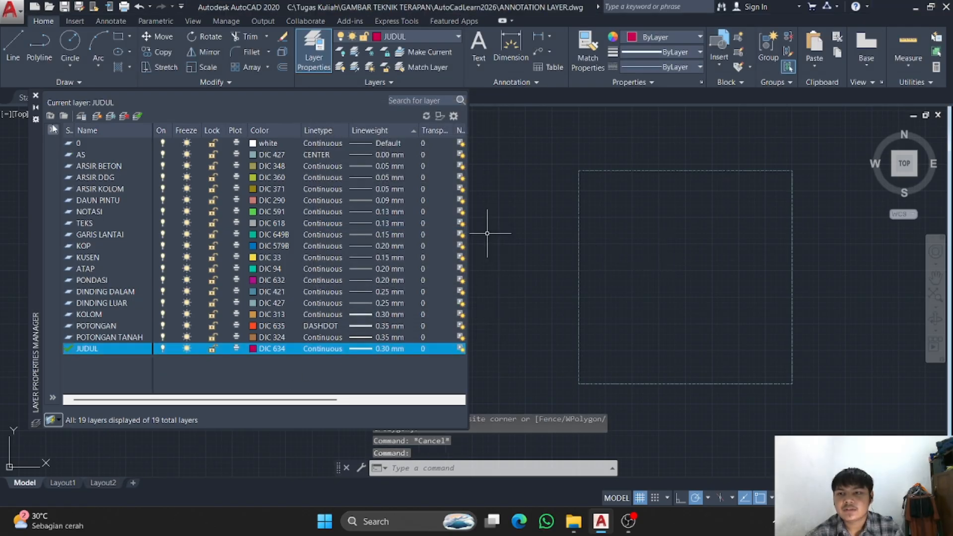
left_click(34, 94)
Draw a freehand rectangle on layer JUDUL in the empty area left of the existing dash-dot square
type("rec")
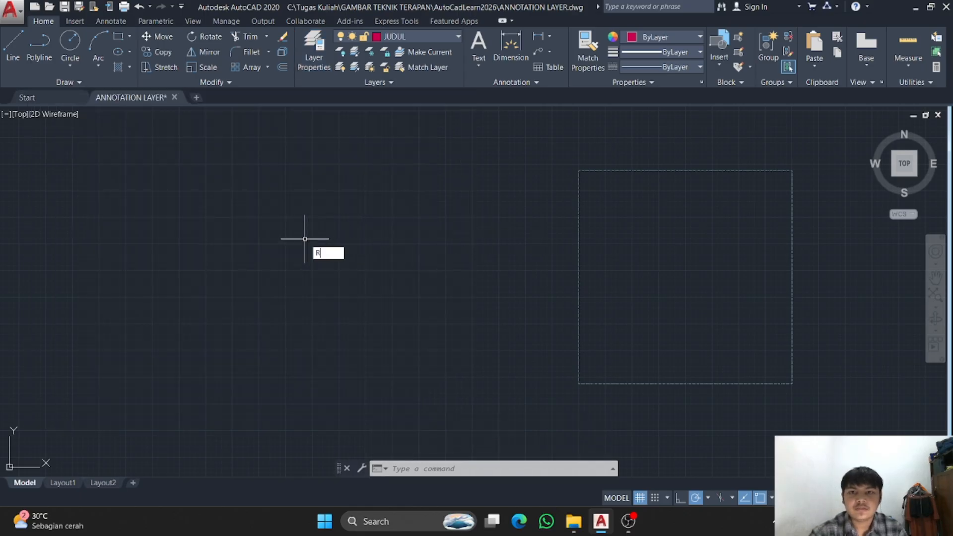
key("Return")
left_click(157, 171)
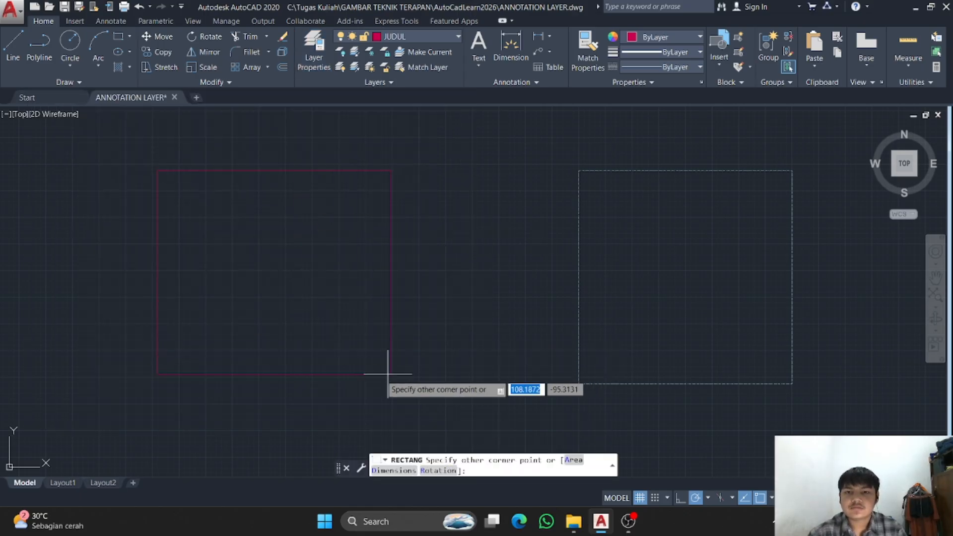
left_click(354, 379)
scroll(339, 237, "up", 5)
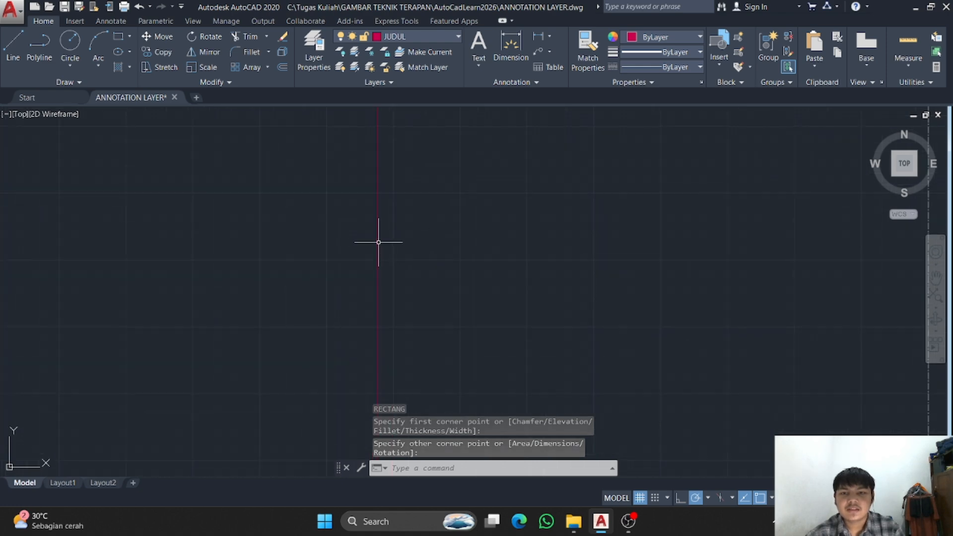
scroll(379, 245, "down", 5)
mouse_move(383, 207)
middle_mouse_down()
mouse_move(393, 266)
mouse_move(389, 239)
mouse_move(407, 233)
middle_mouse_up()
left_click(660, 51)
scroll(637, 126, "down", 4)
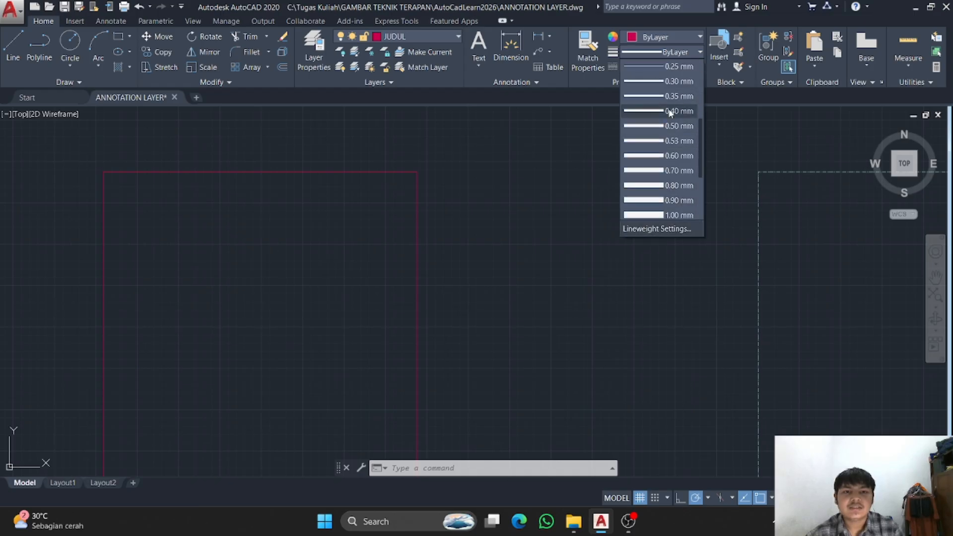
left_click(668, 56)
Turn on lineweight display for the drawing in the Lineweight Settings
scroll(443, 293, "down", 3)
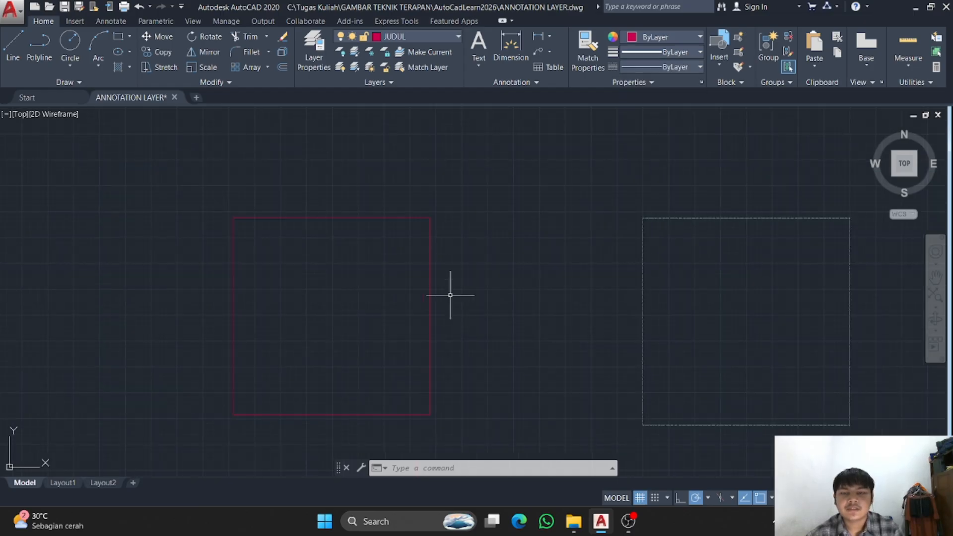
middle_click_drag(462, 302, 492, 275)
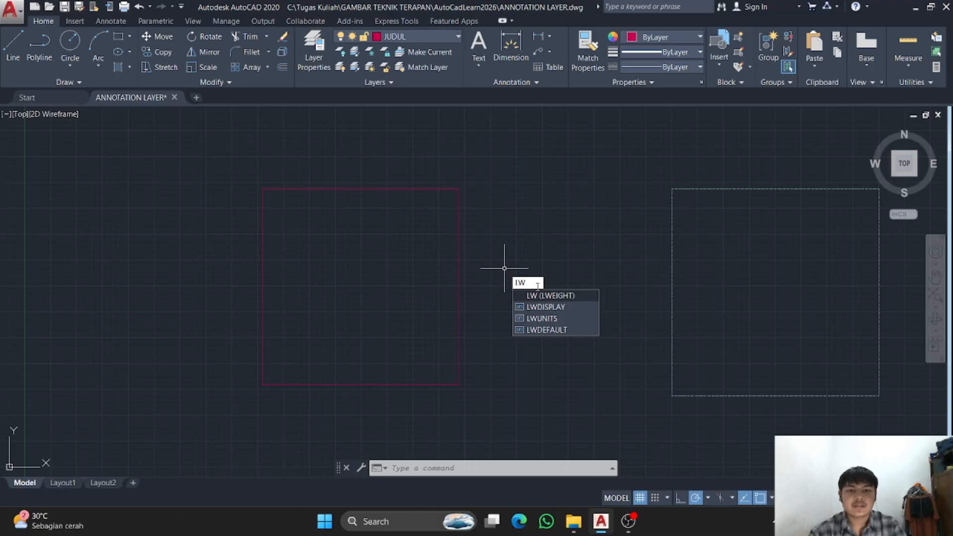
key("Return")
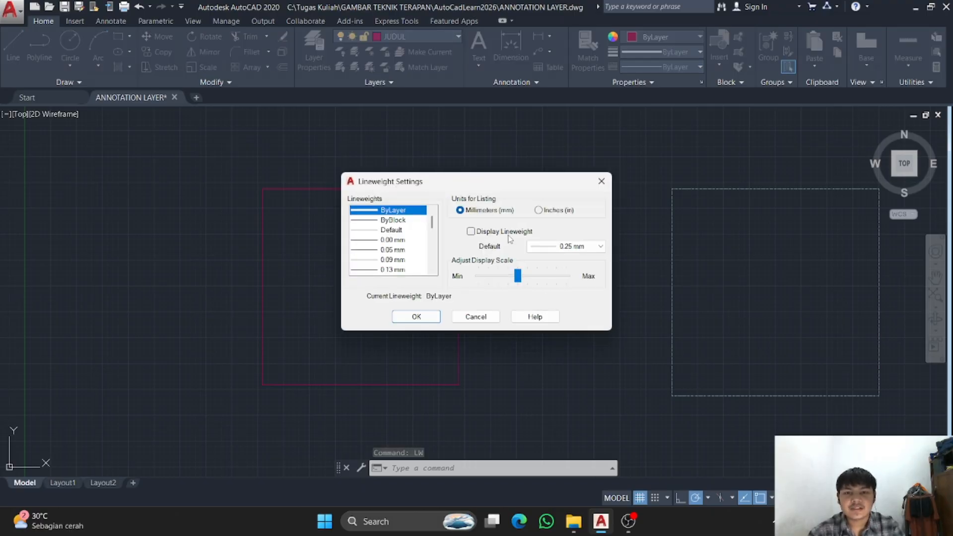
left_click(471, 232)
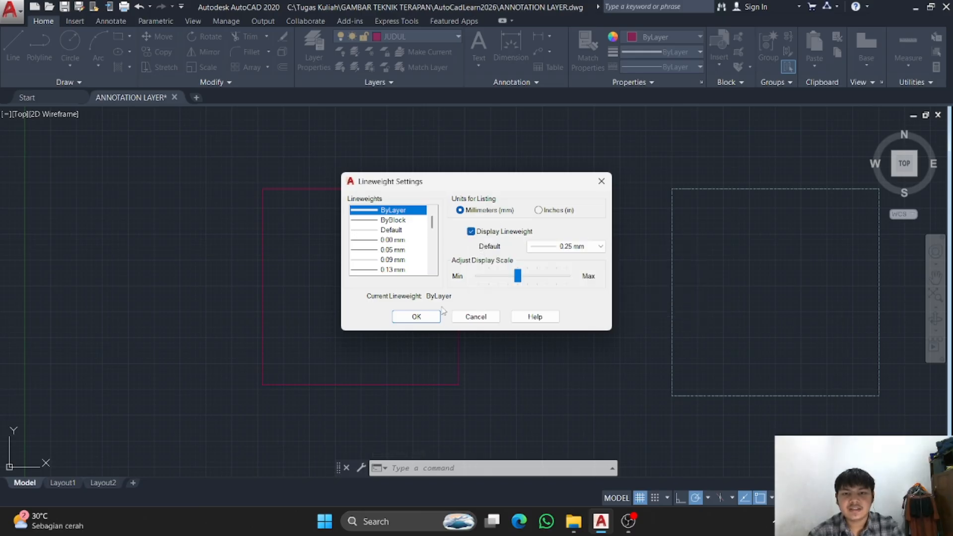
left_click(422, 317)
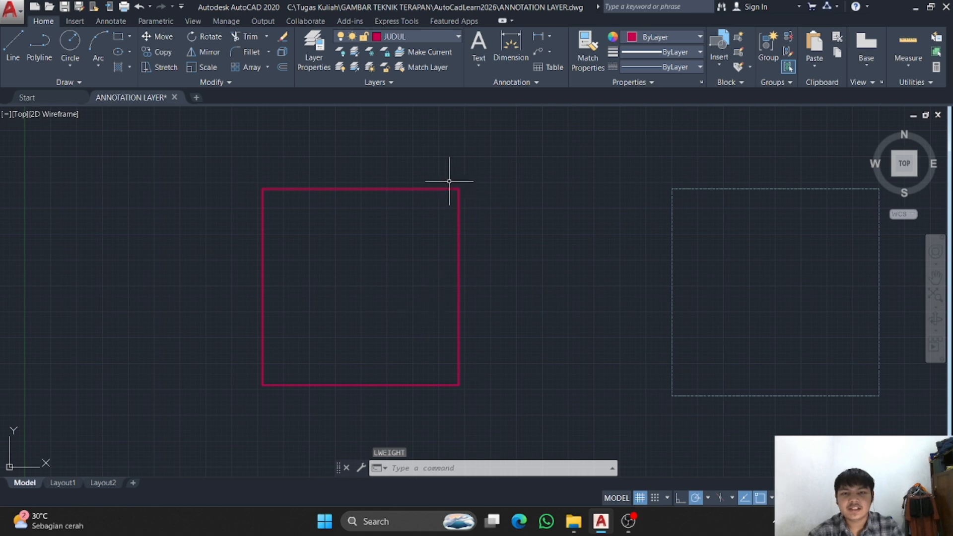
Compare the displayed line thickness of the JUDUL rectangle with the dash-dot square, up close and from a distance
scroll(450, 181, "up", 5)
scroll(452, 268, "down", 3)
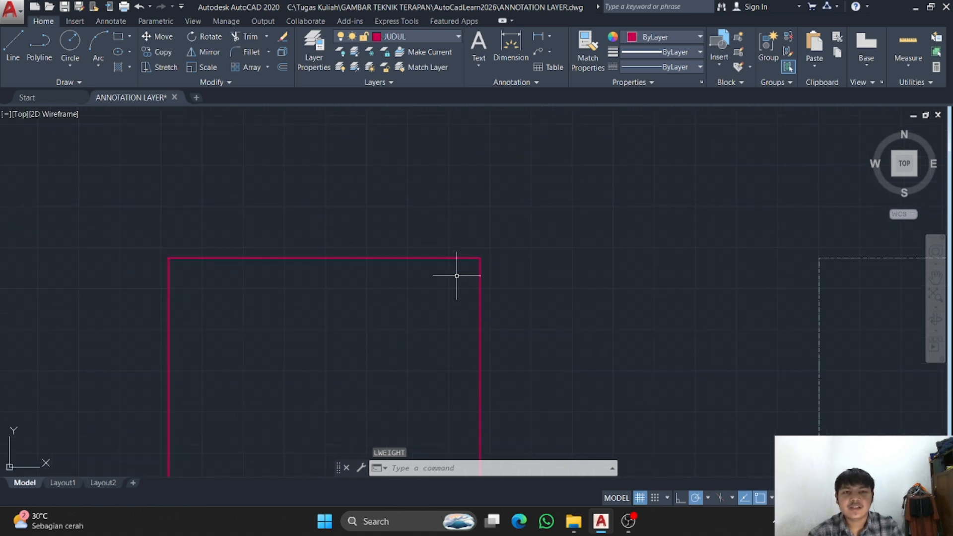
middle_click_drag(458, 273, 470, 202)
scroll(470, 202, "down", 2)
middle_click_drag(691, 228, 454, 232)
scroll(422, 202, "up", 4)
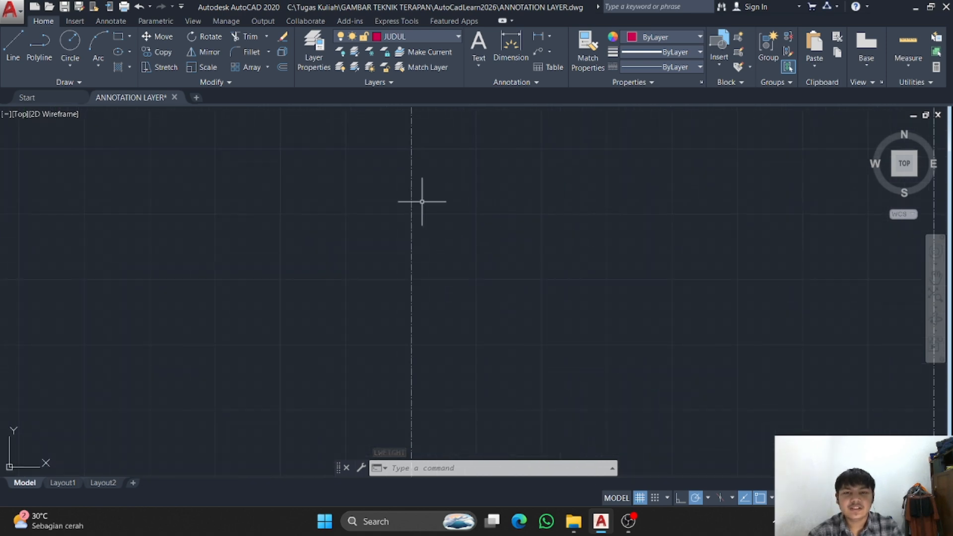
scroll(421, 208, "down", 4)
scroll(422, 213, "down", 3)
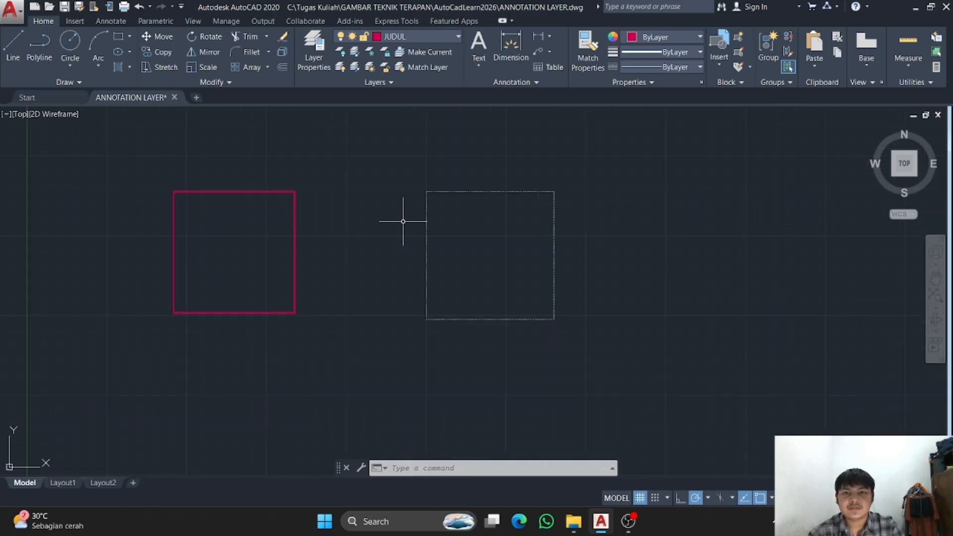
middle_click_drag(402, 217, 436, 238)
scroll(356, 242, "down", 2)
middle_click_drag(356, 243, 379, 262)
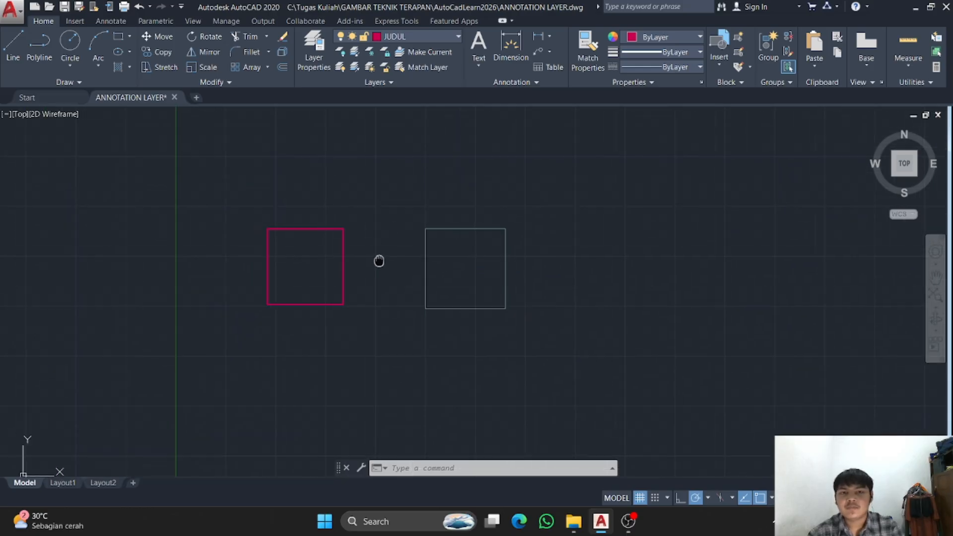
Make layer 0 the current layer in the layer manager
left_click(314, 52)
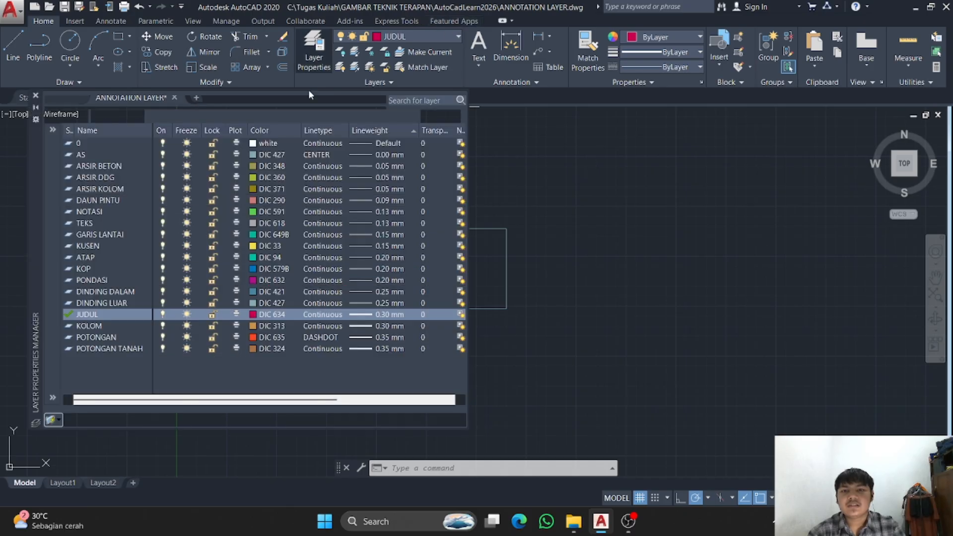
left_click(112, 145)
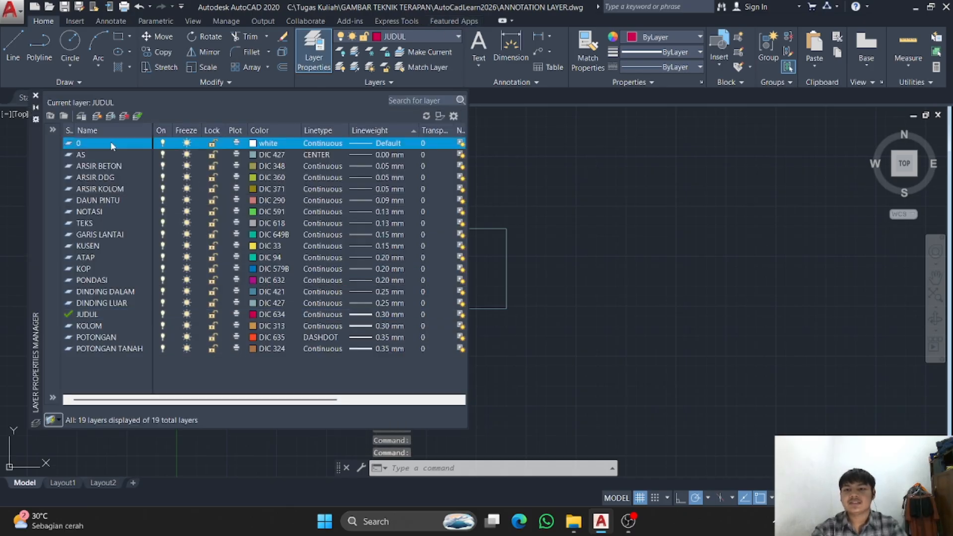
double_click(69, 144)
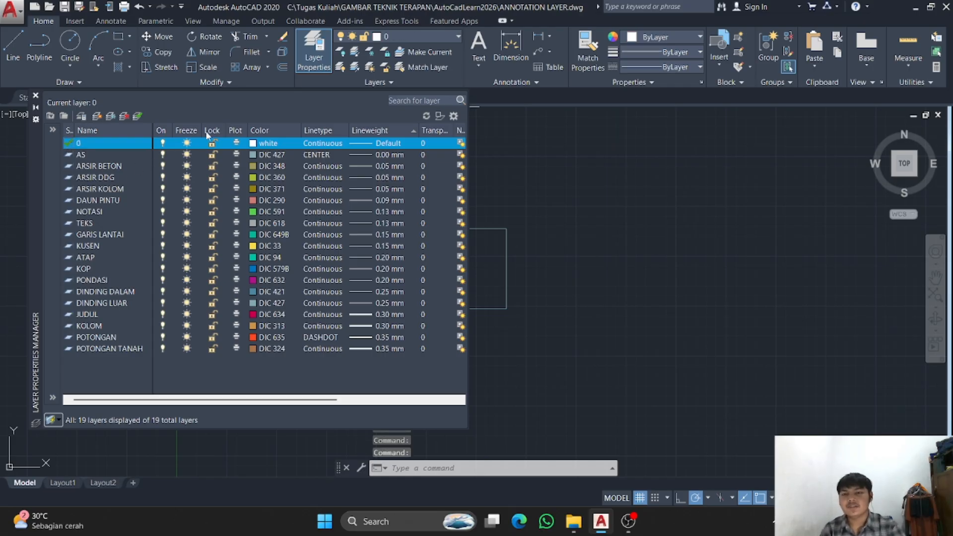